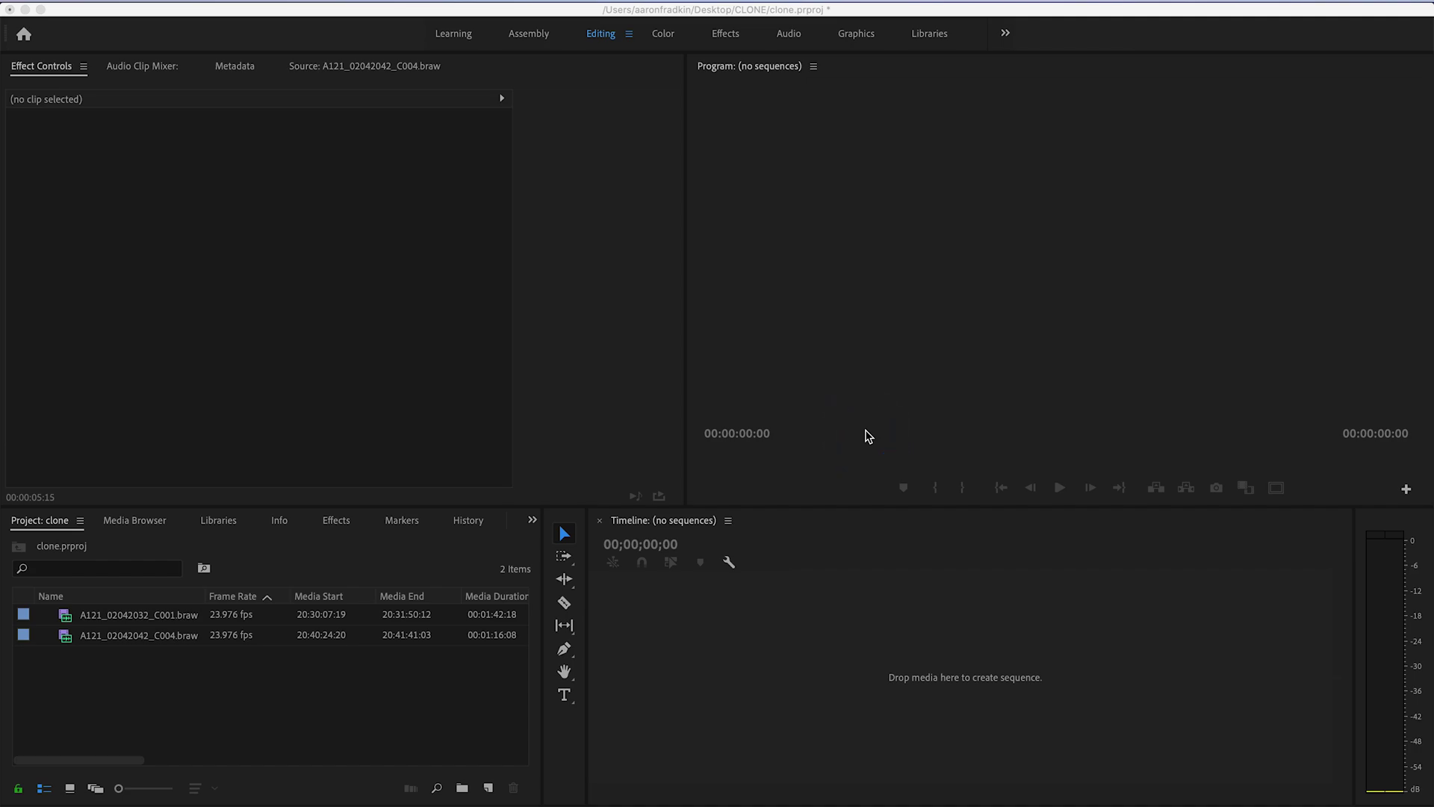
Create the sequence A121_02042042_C004 from the C004 take
click(66, 644)
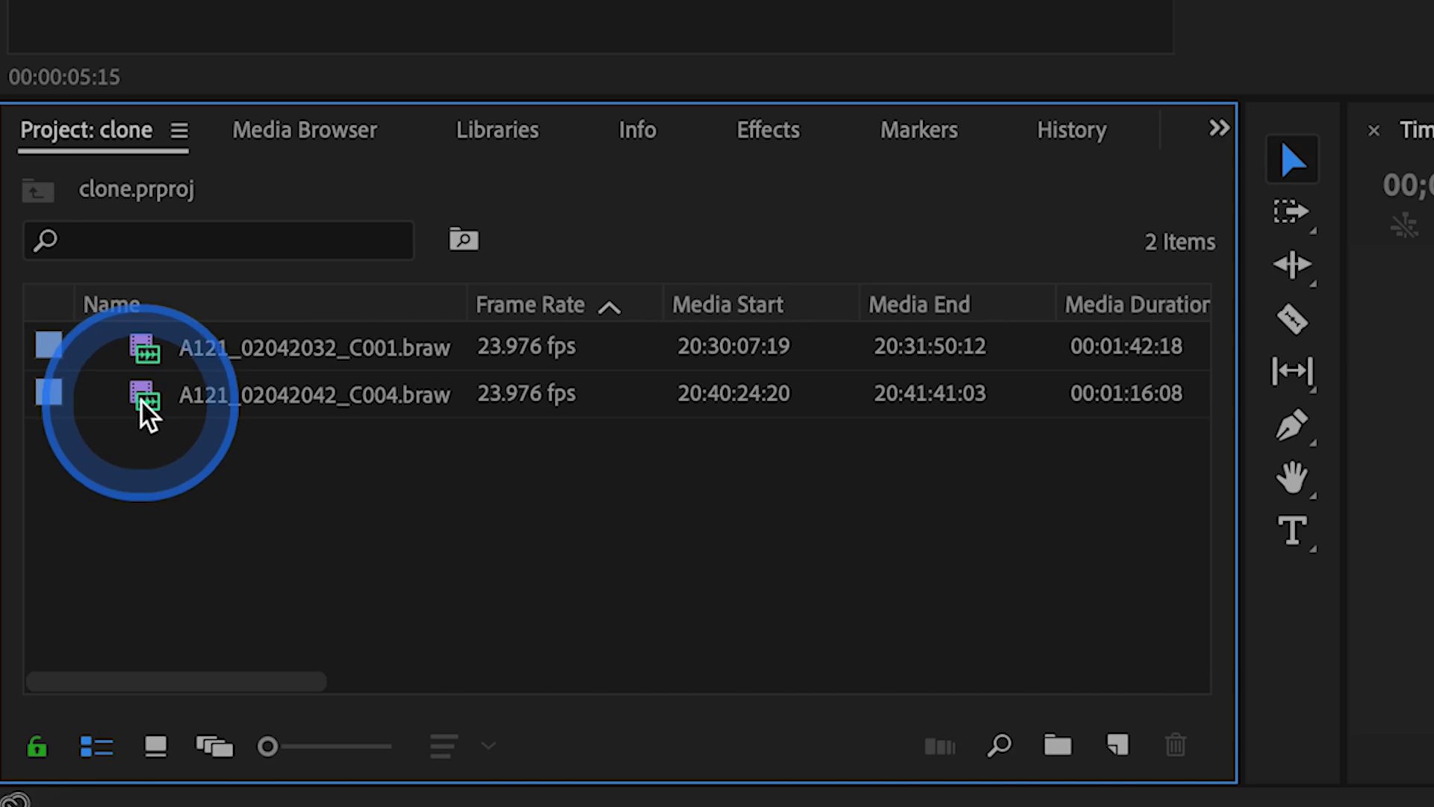
drag(147, 415, 493, 422)
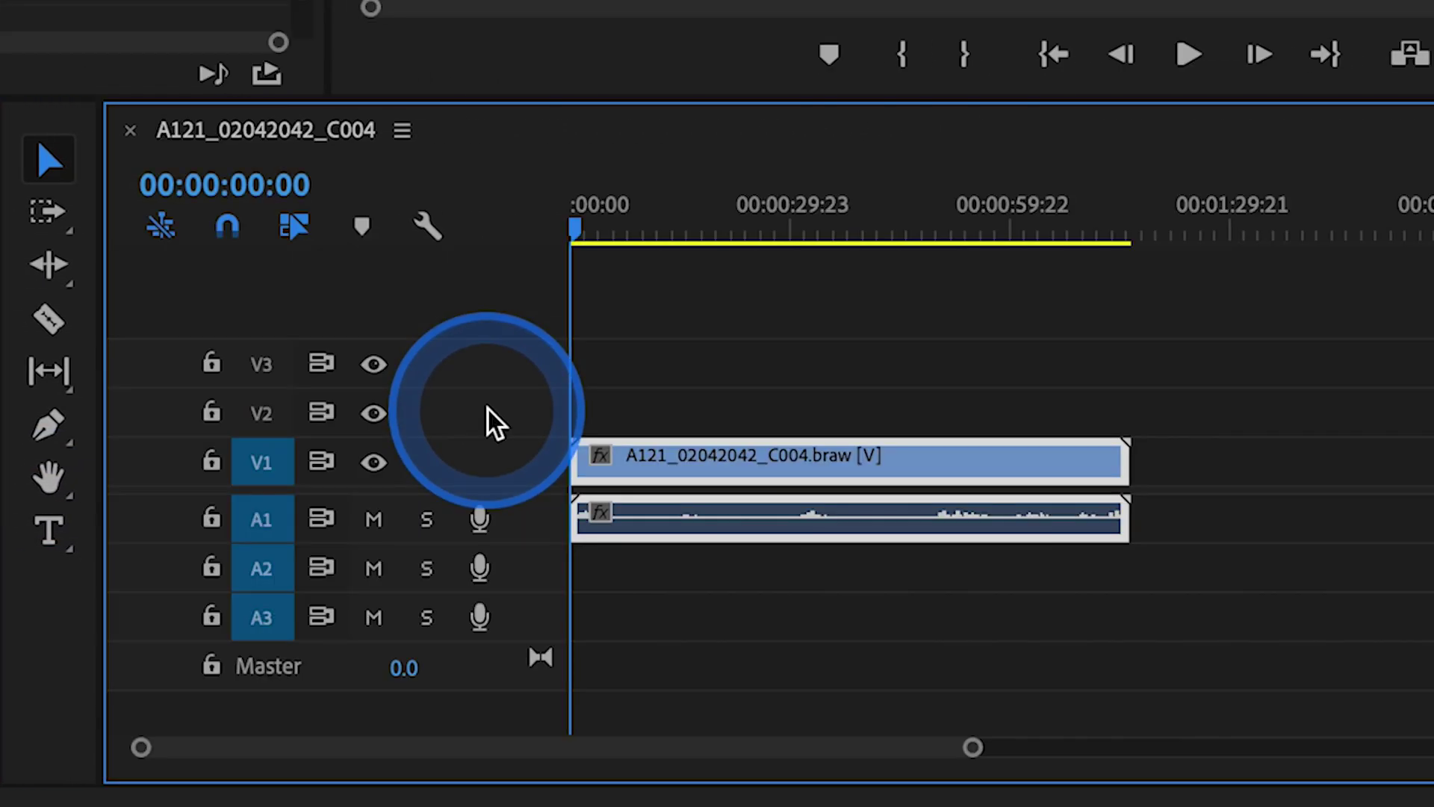
click(576, 228)
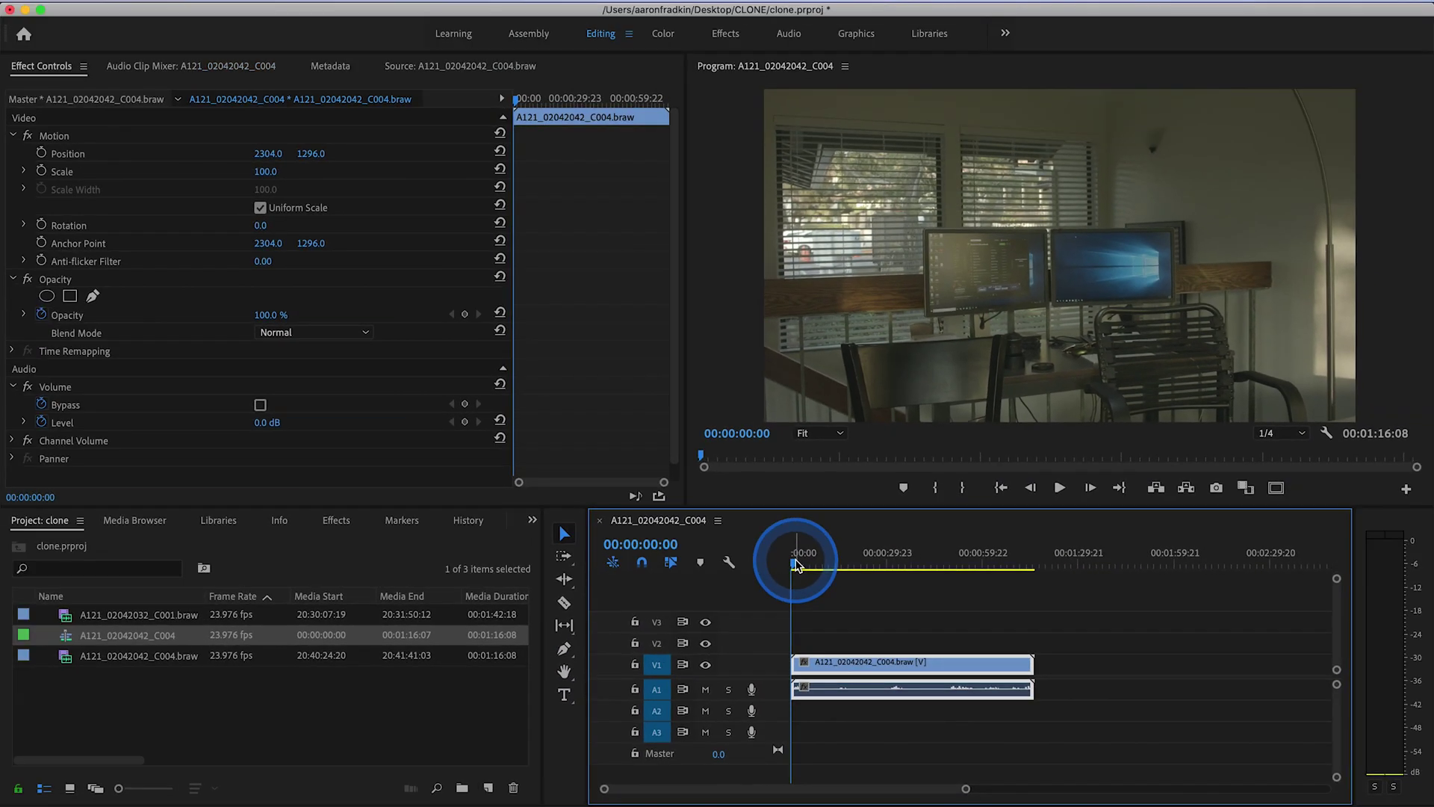
Scrub through the C004 take to review it, checking around 00:00:07 and 00:00:58
drag(796, 566, 1022, 568)
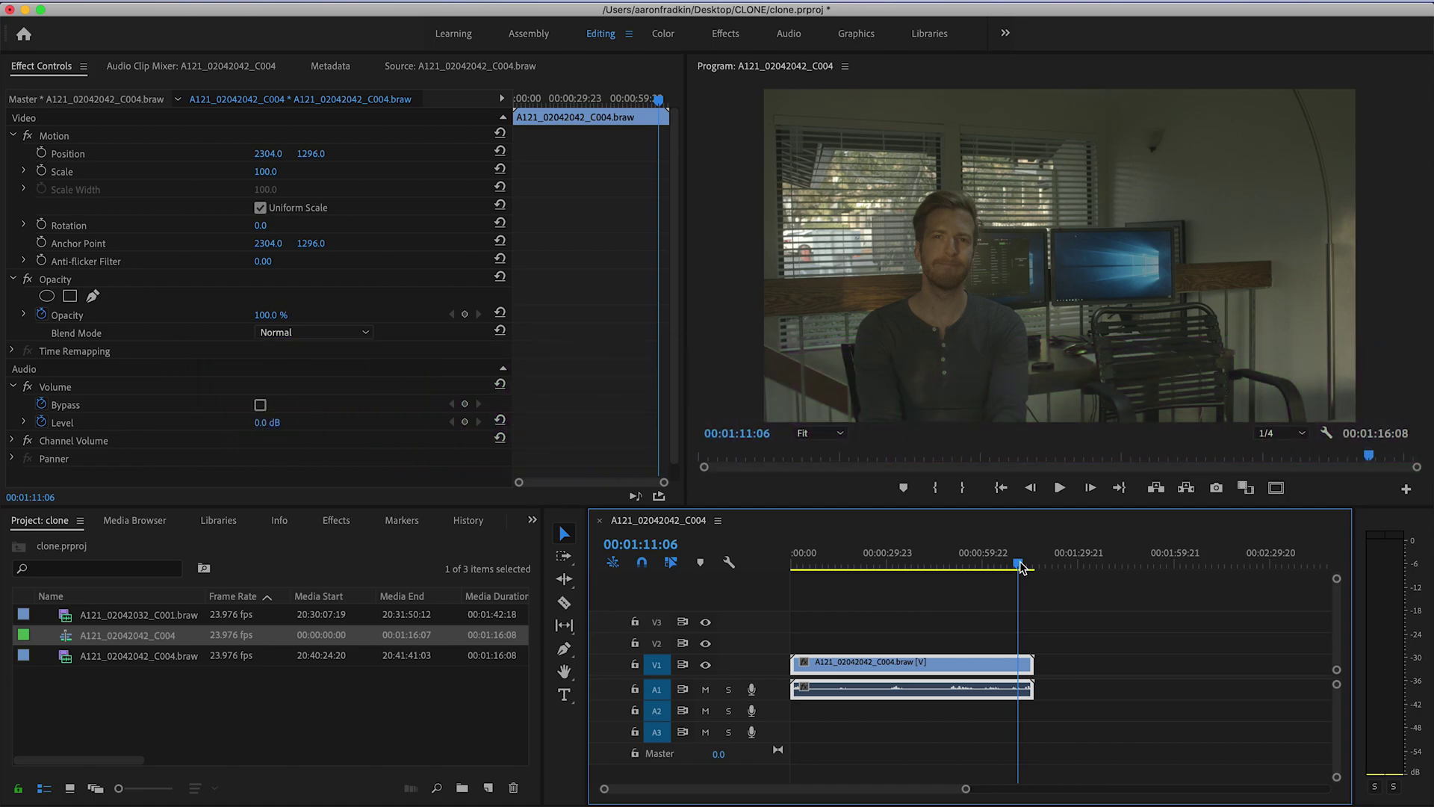
drag(1020, 562, 816, 562)
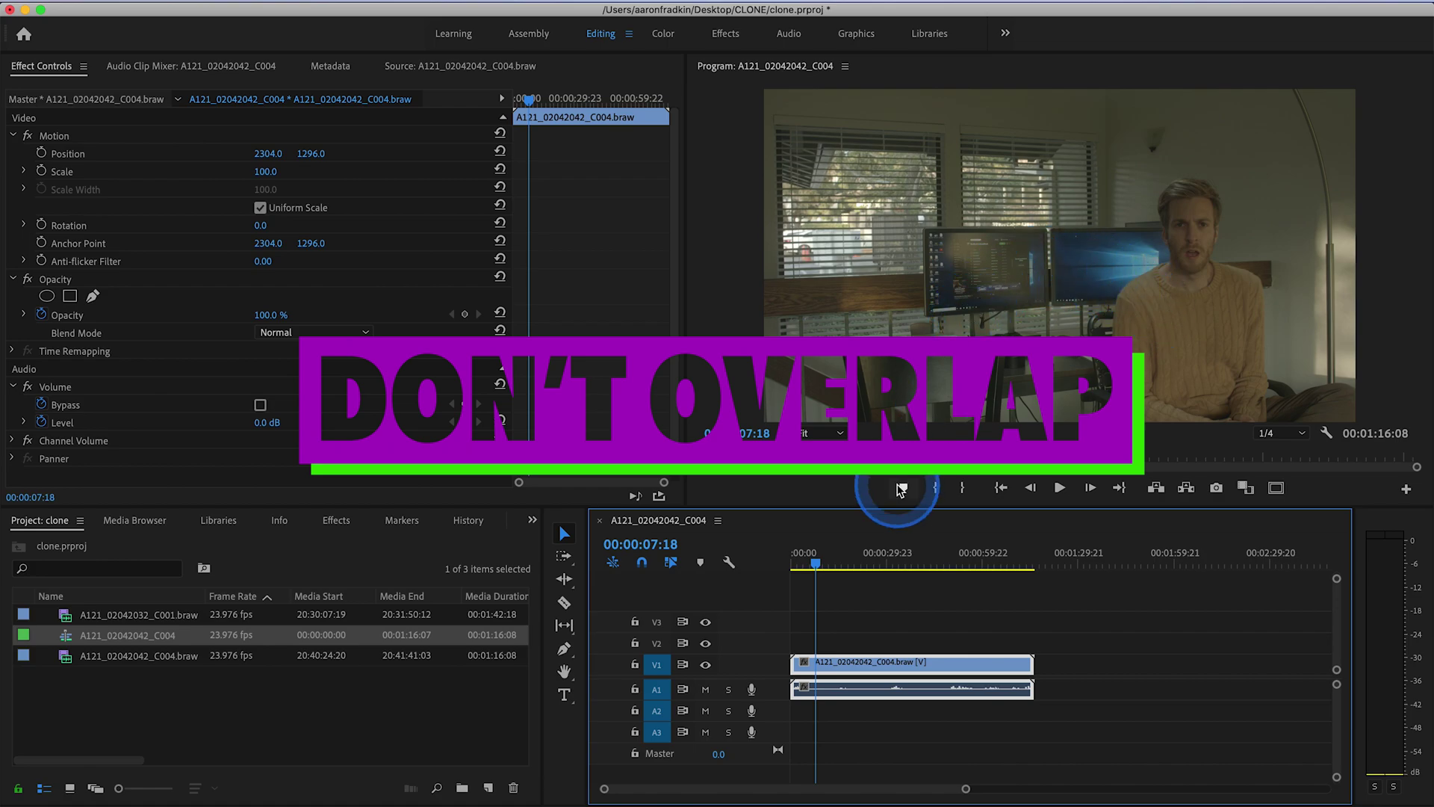
drag(815, 567, 977, 569)
click(934, 285)
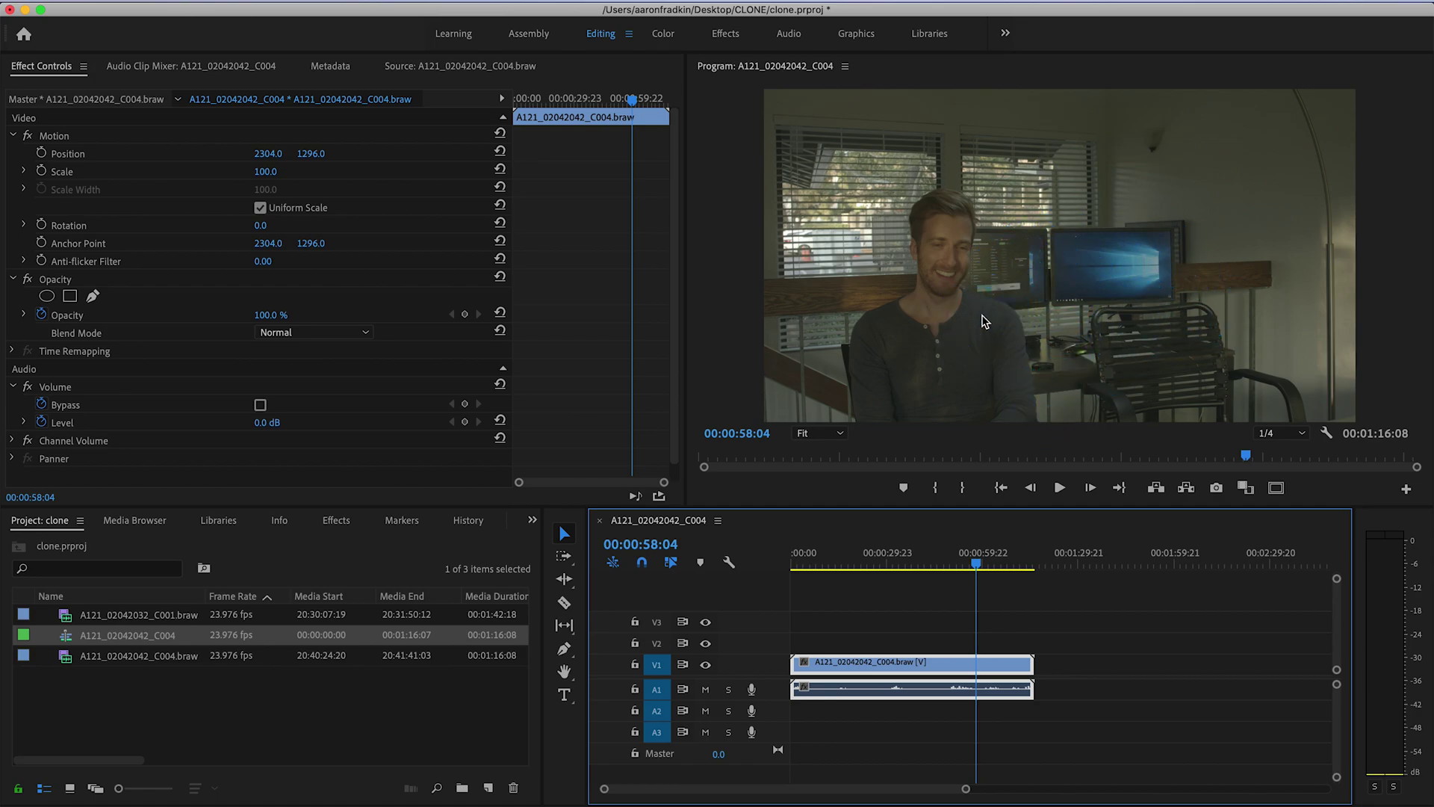
right_click(908, 665)
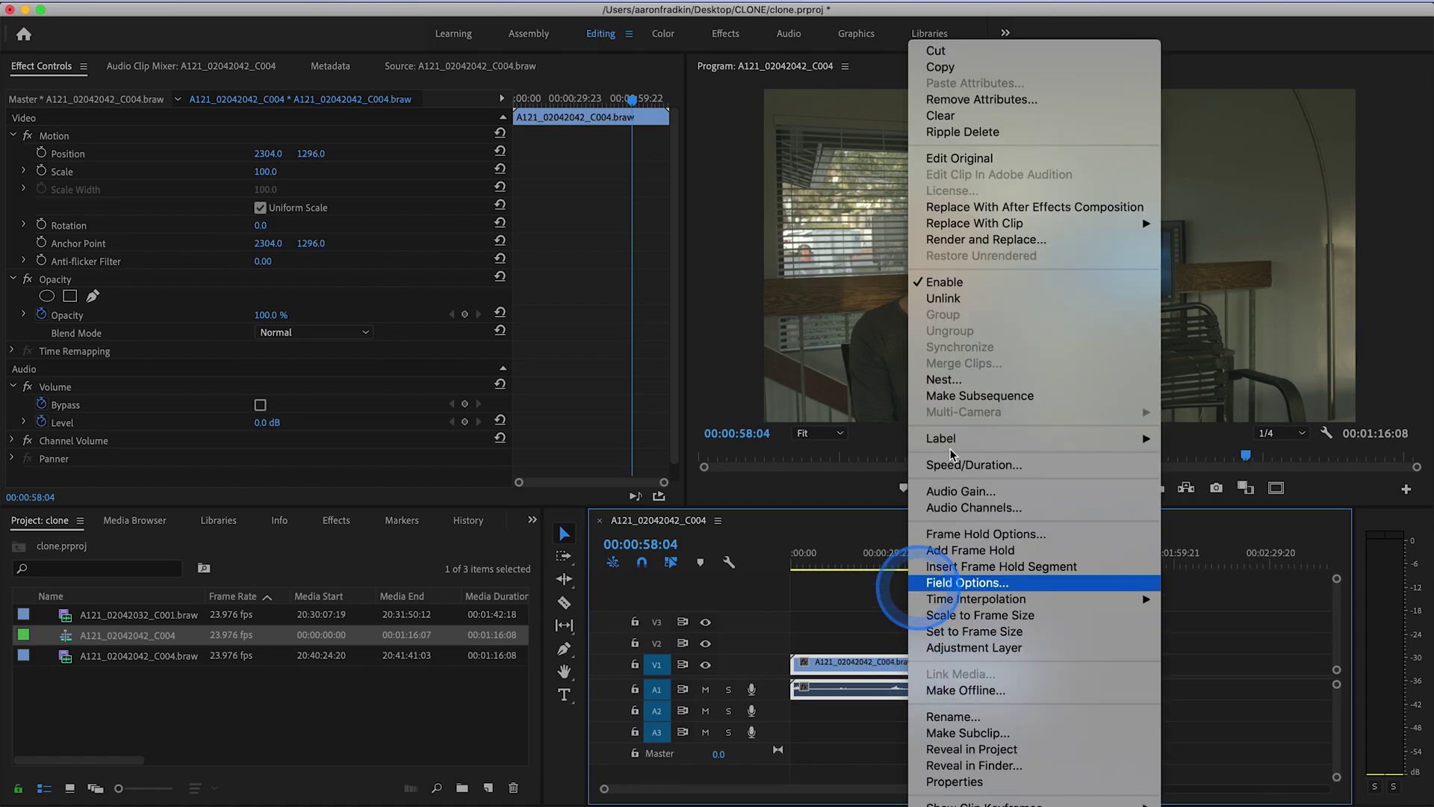
Unlink the C004 clip and delete its A1 audio, keeping only the video on V1
click(974, 297)
click(891, 639)
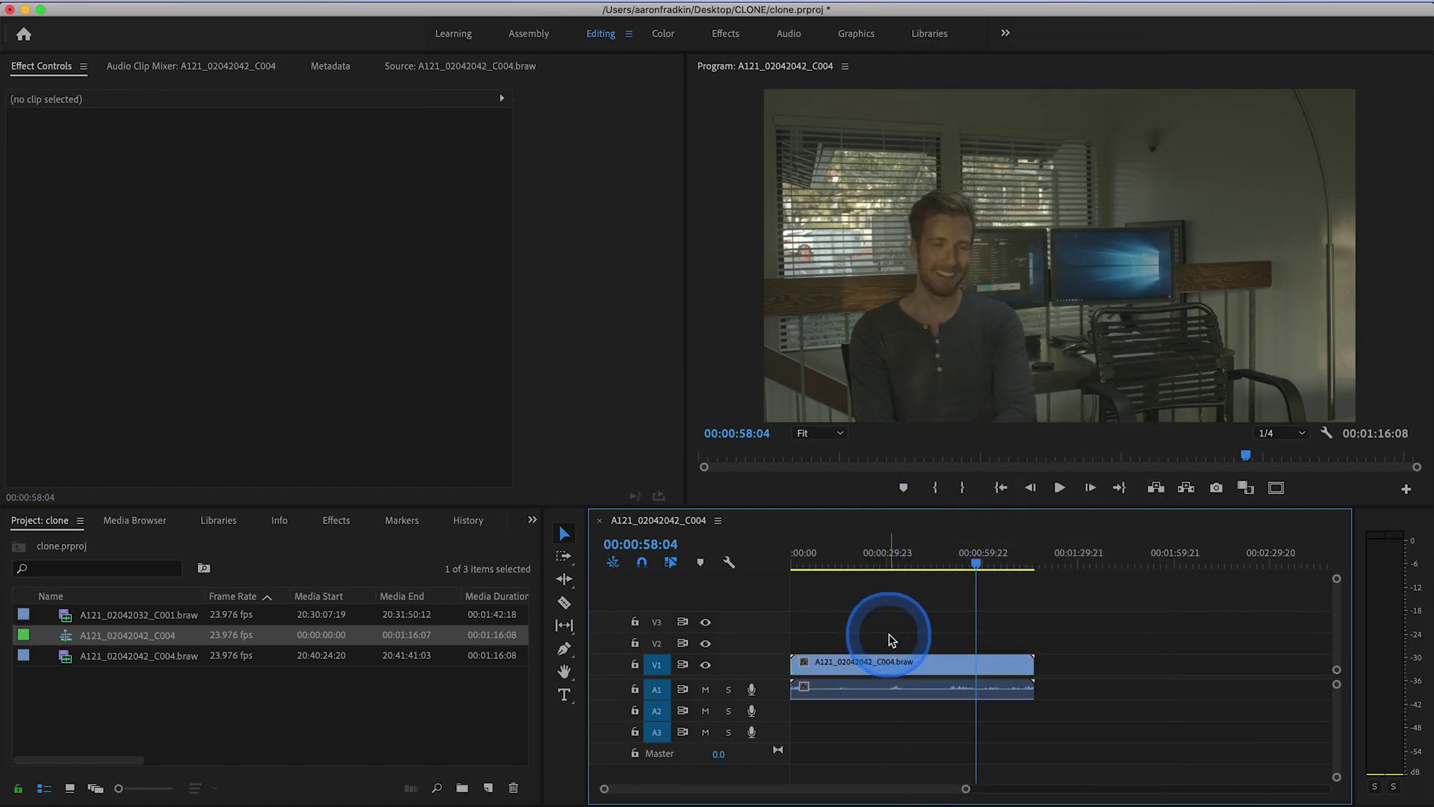
click(877, 687)
key(Delete)
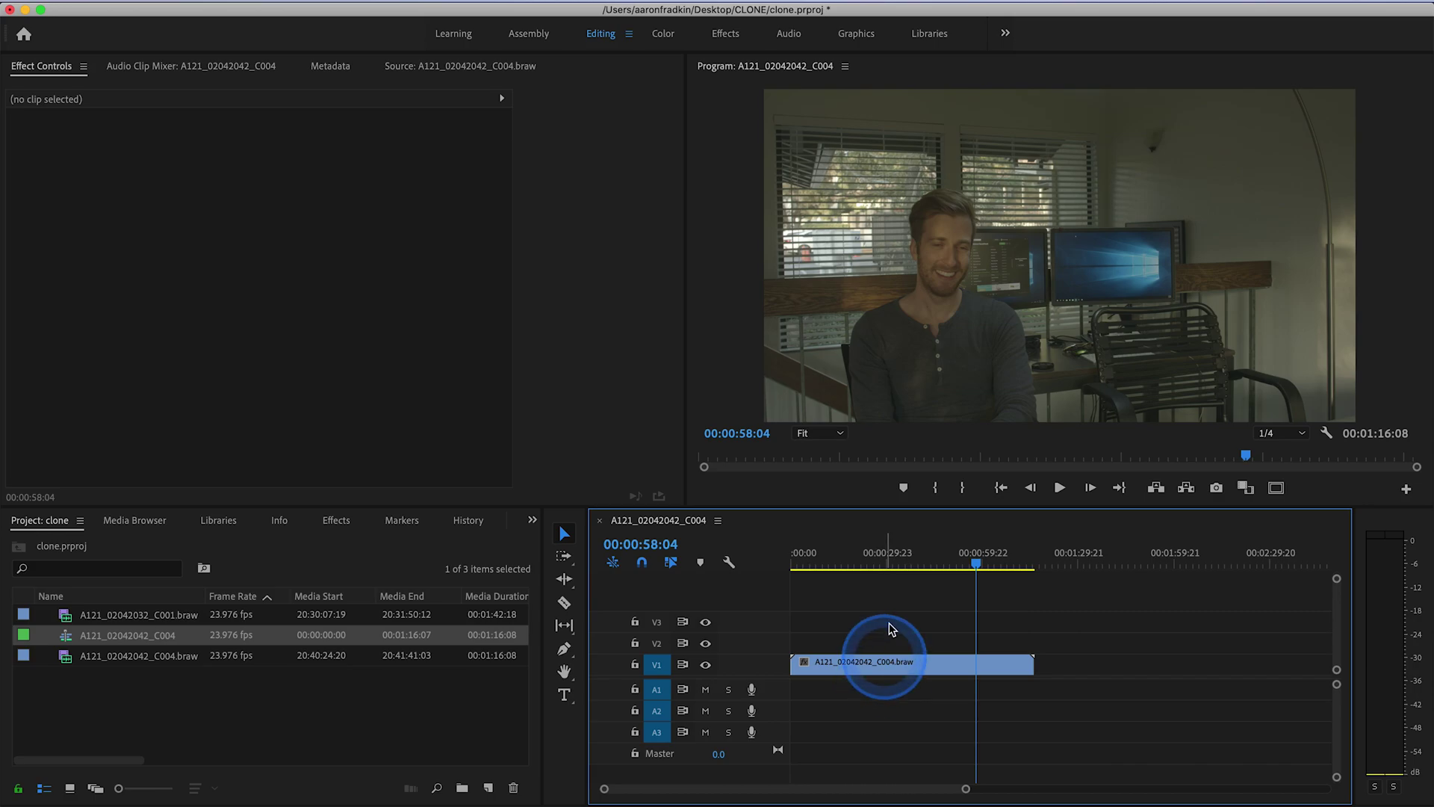
click(797, 560)
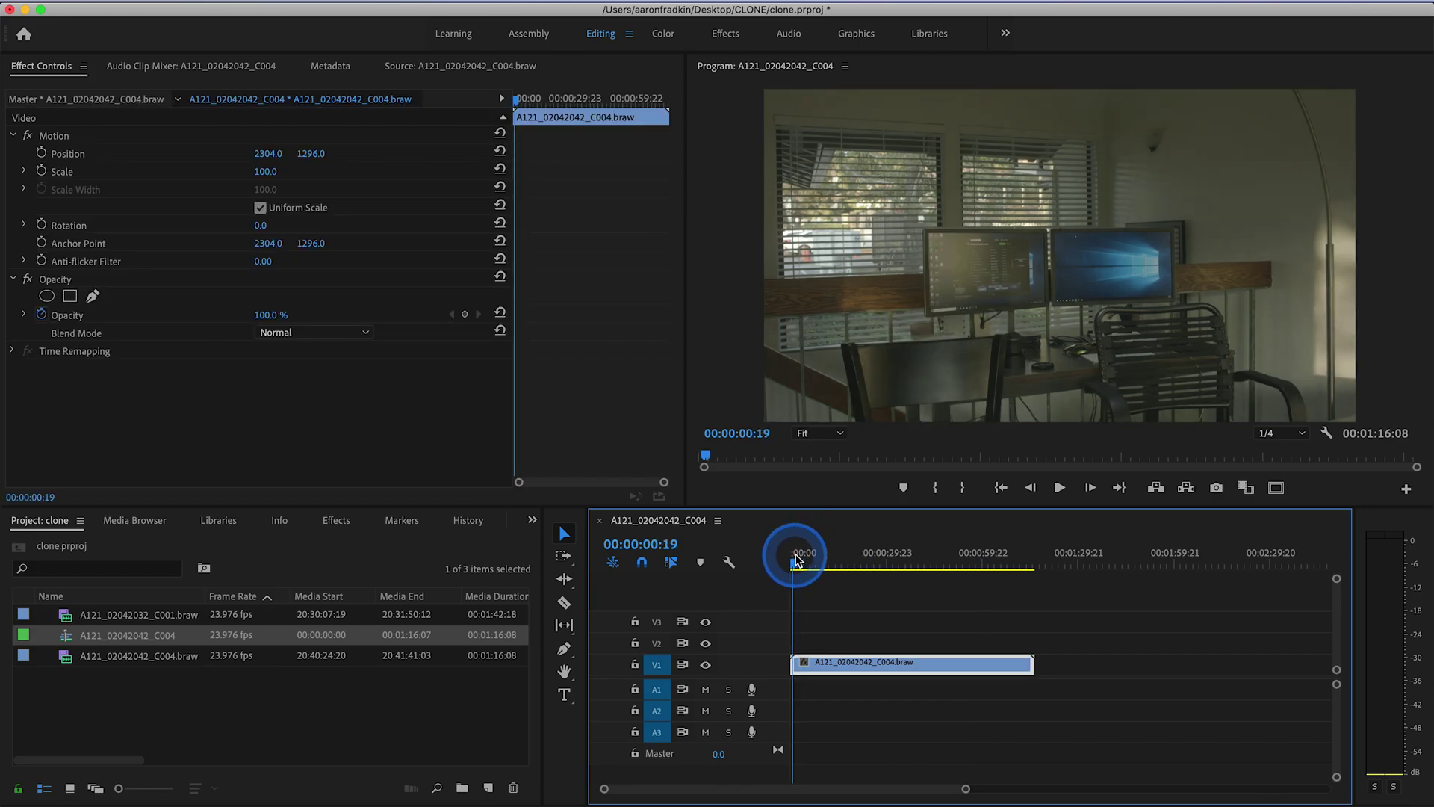
Trim the unwanted start off the V1 clip and razor-cut it at 00:00:22:13
drag(797, 559, 818, 664)
key(space)
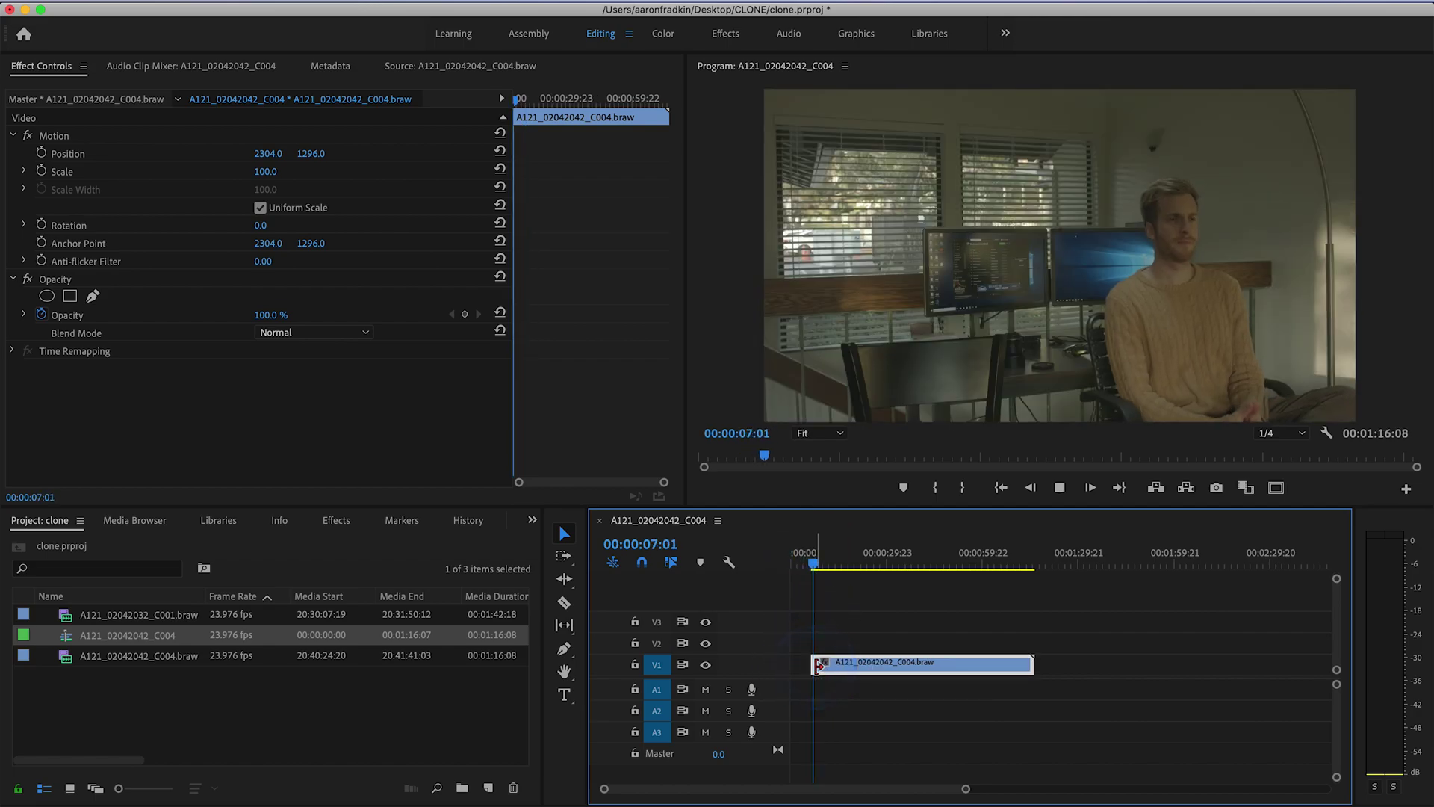
click(842, 652)
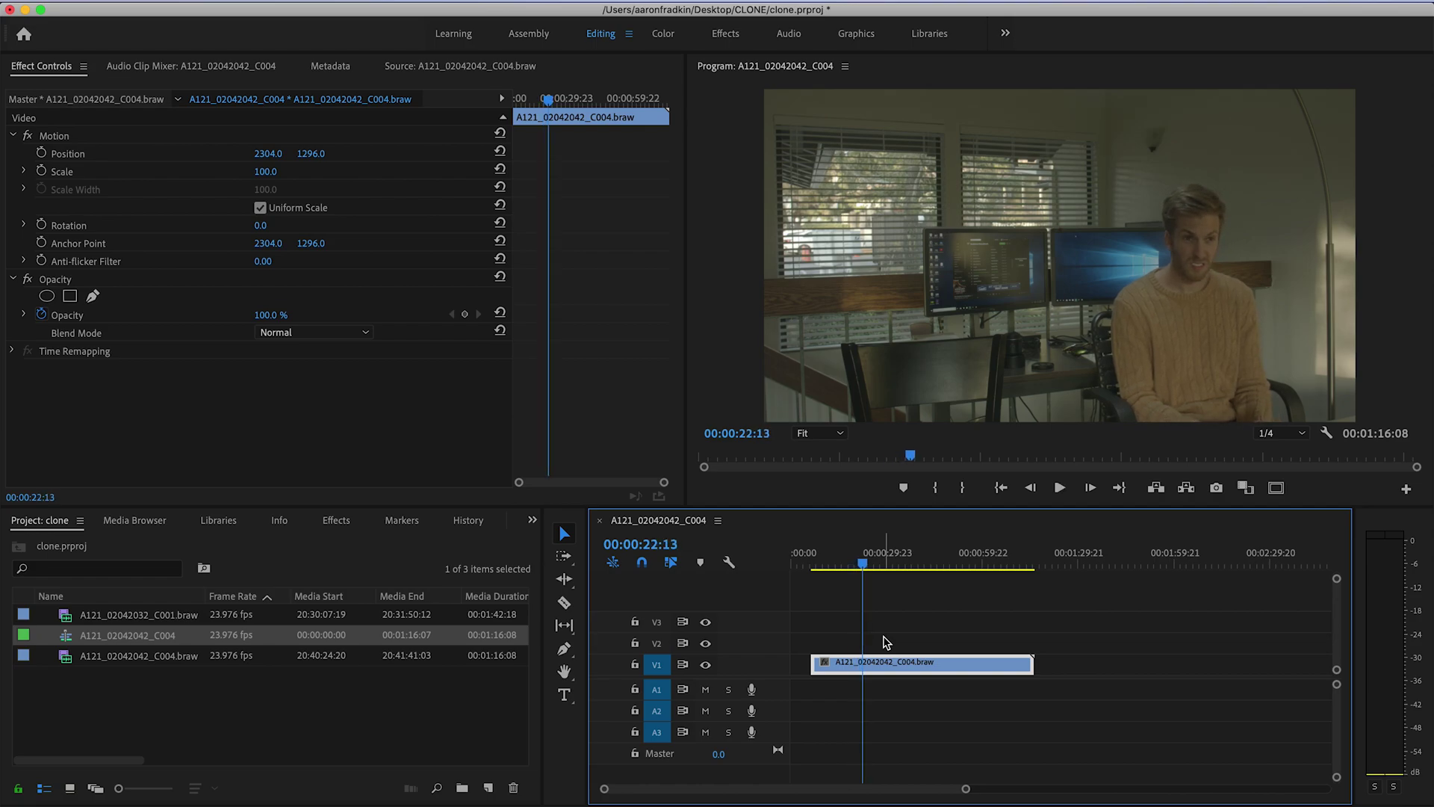
click(564, 602)
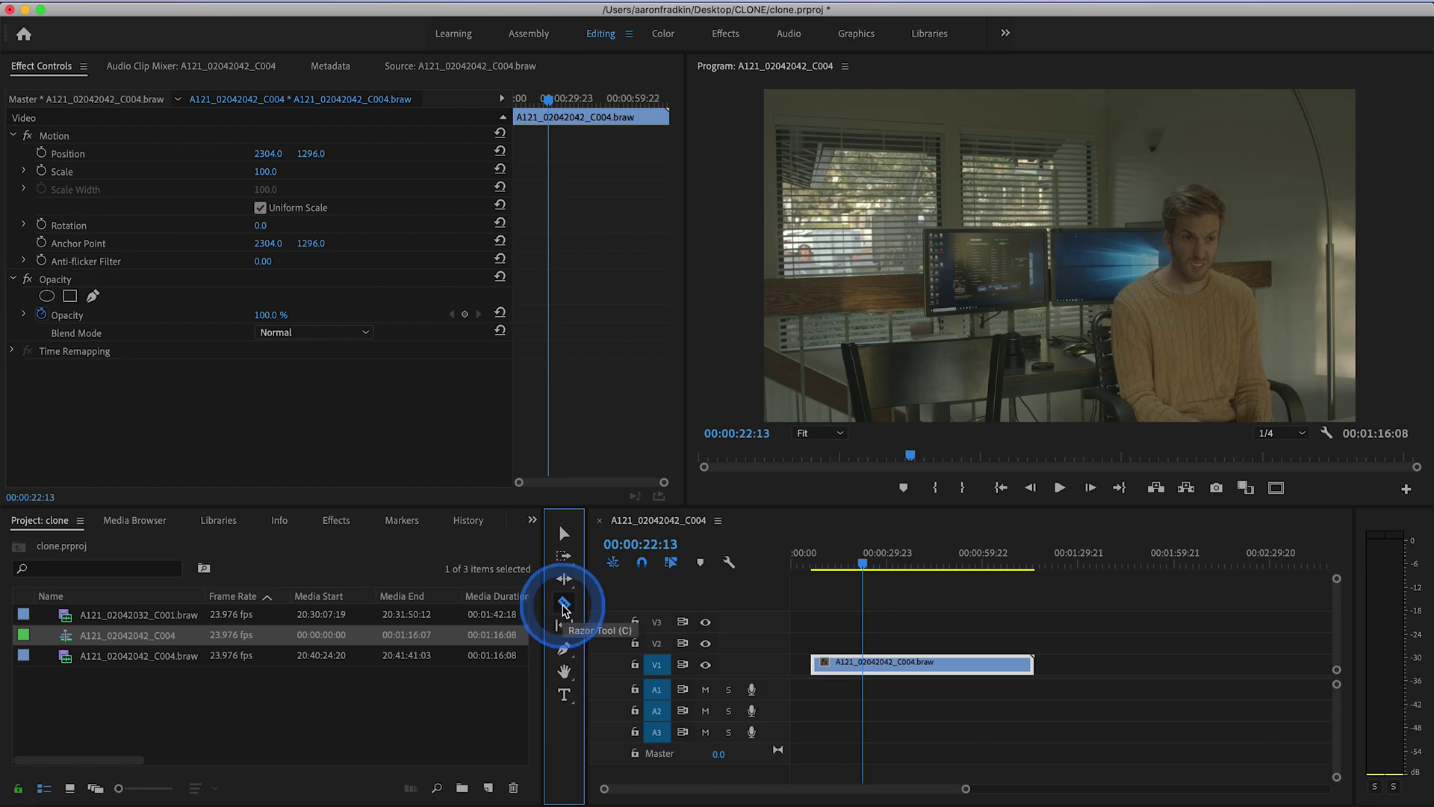
click(854, 677)
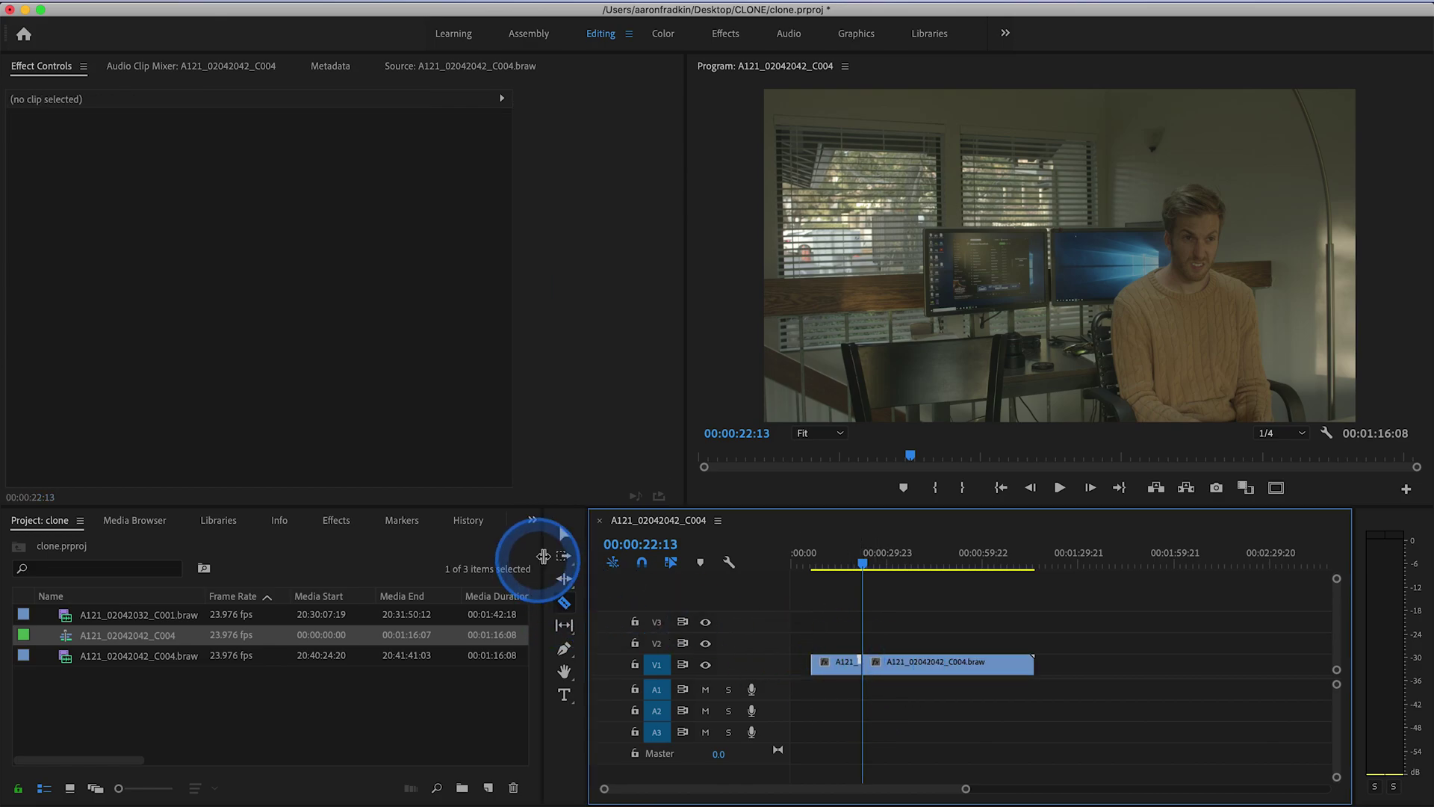
Move the first piece of the split clip to the sequence start
click(561, 535)
drag(853, 662, 792, 663)
drag(817, 550, 830, 551)
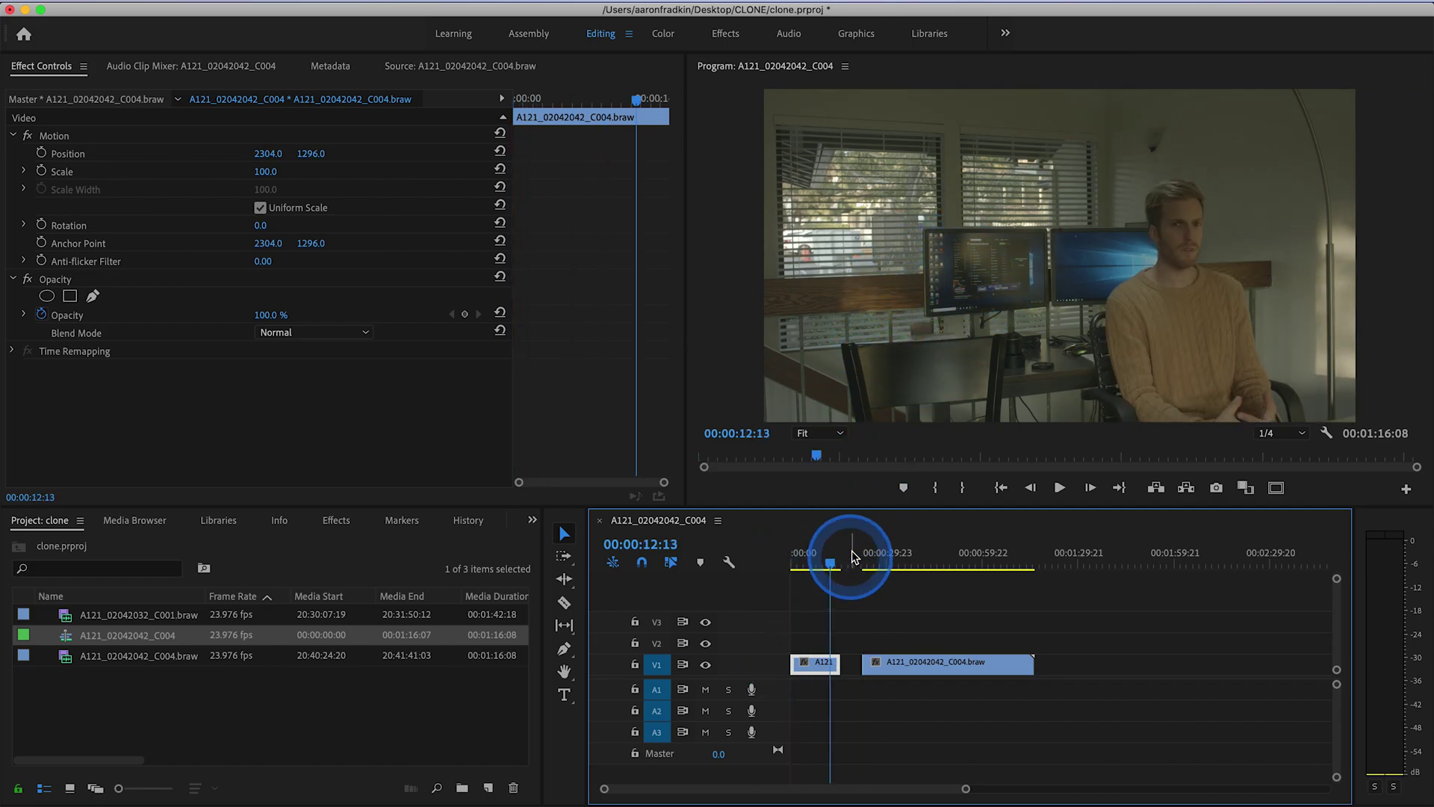
Trim the second piece to start around 00:00:45 and end at 00:01:01:10
drag(870, 561, 935, 568)
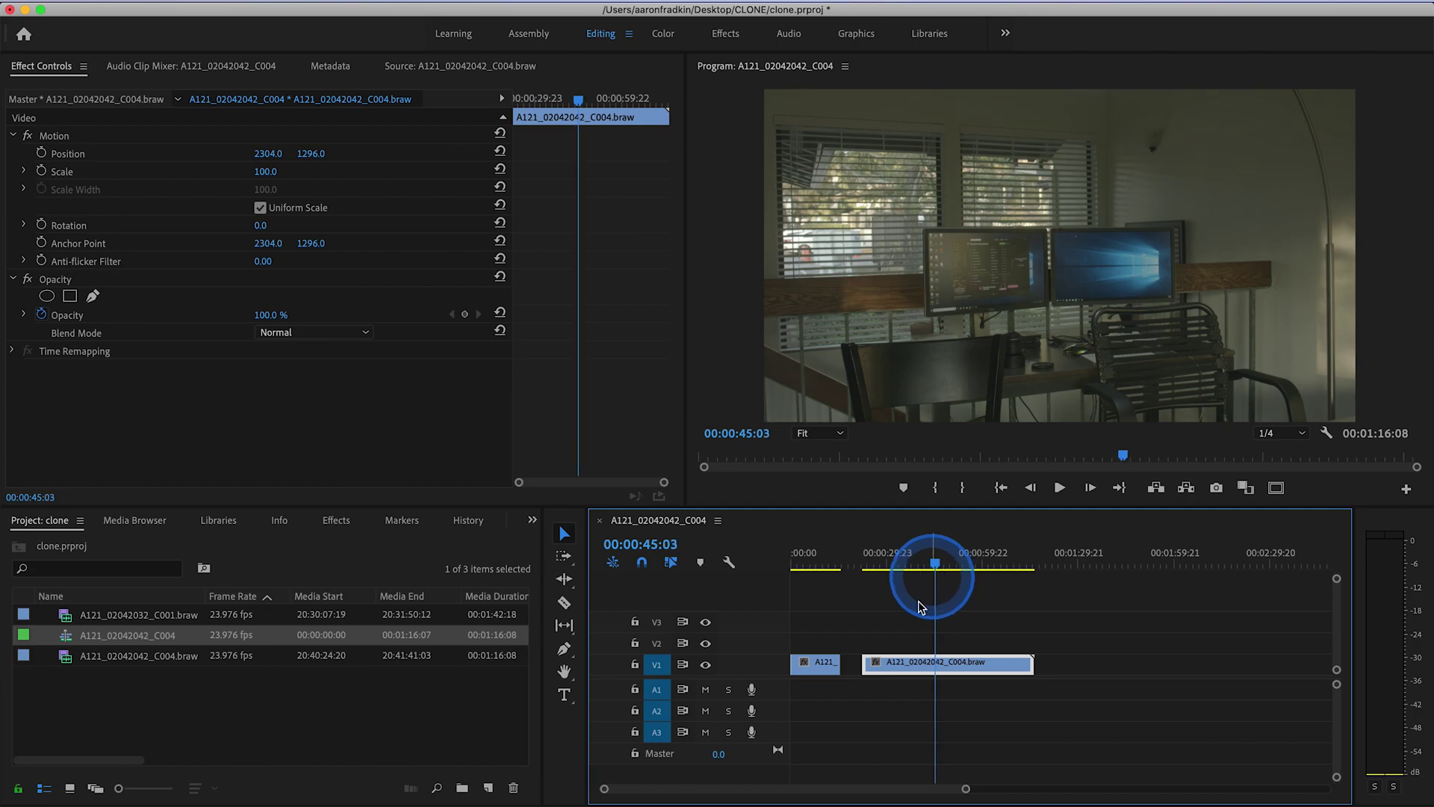
drag(867, 668, 936, 665)
drag(939, 560, 941, 560)
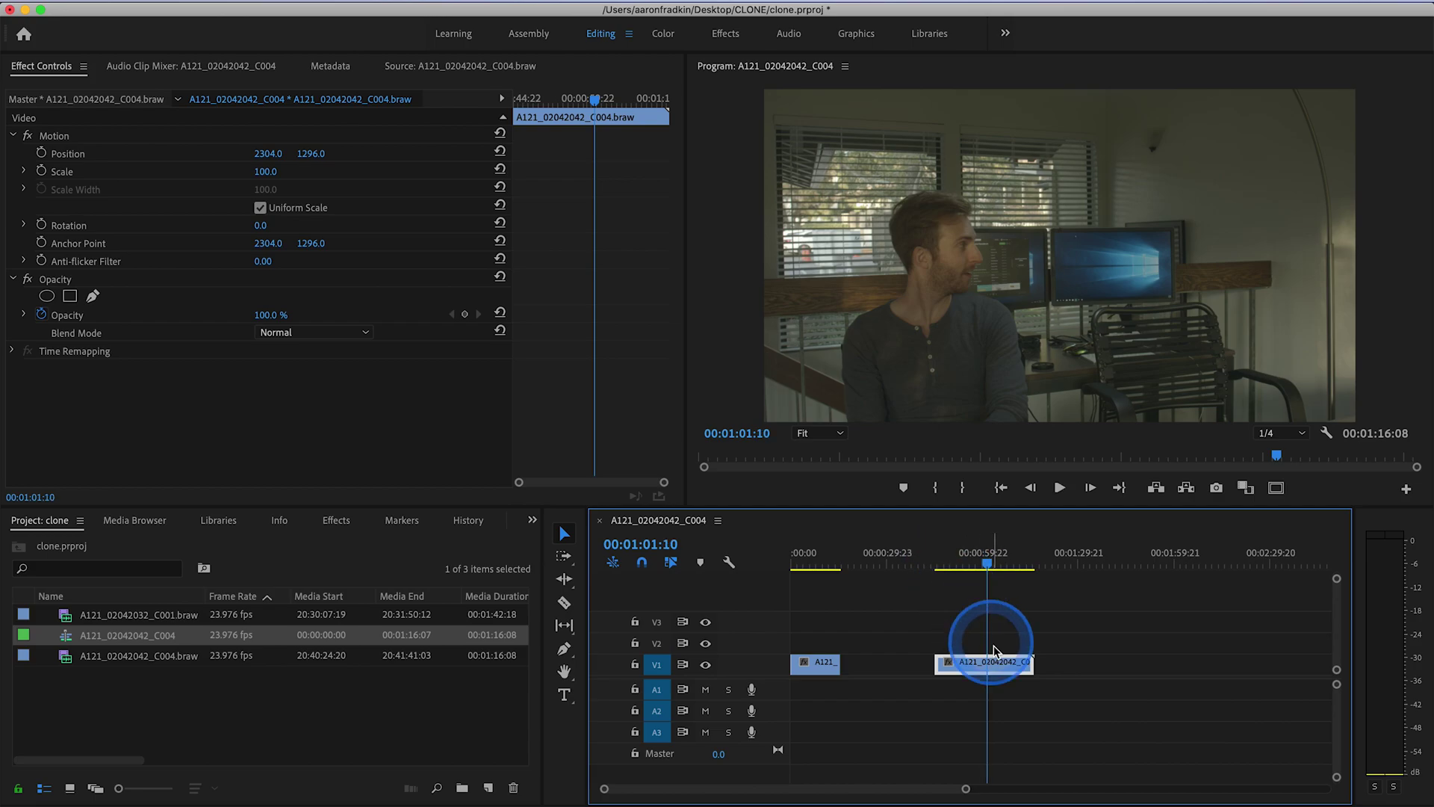
drag(1030, 664, 971, 662)
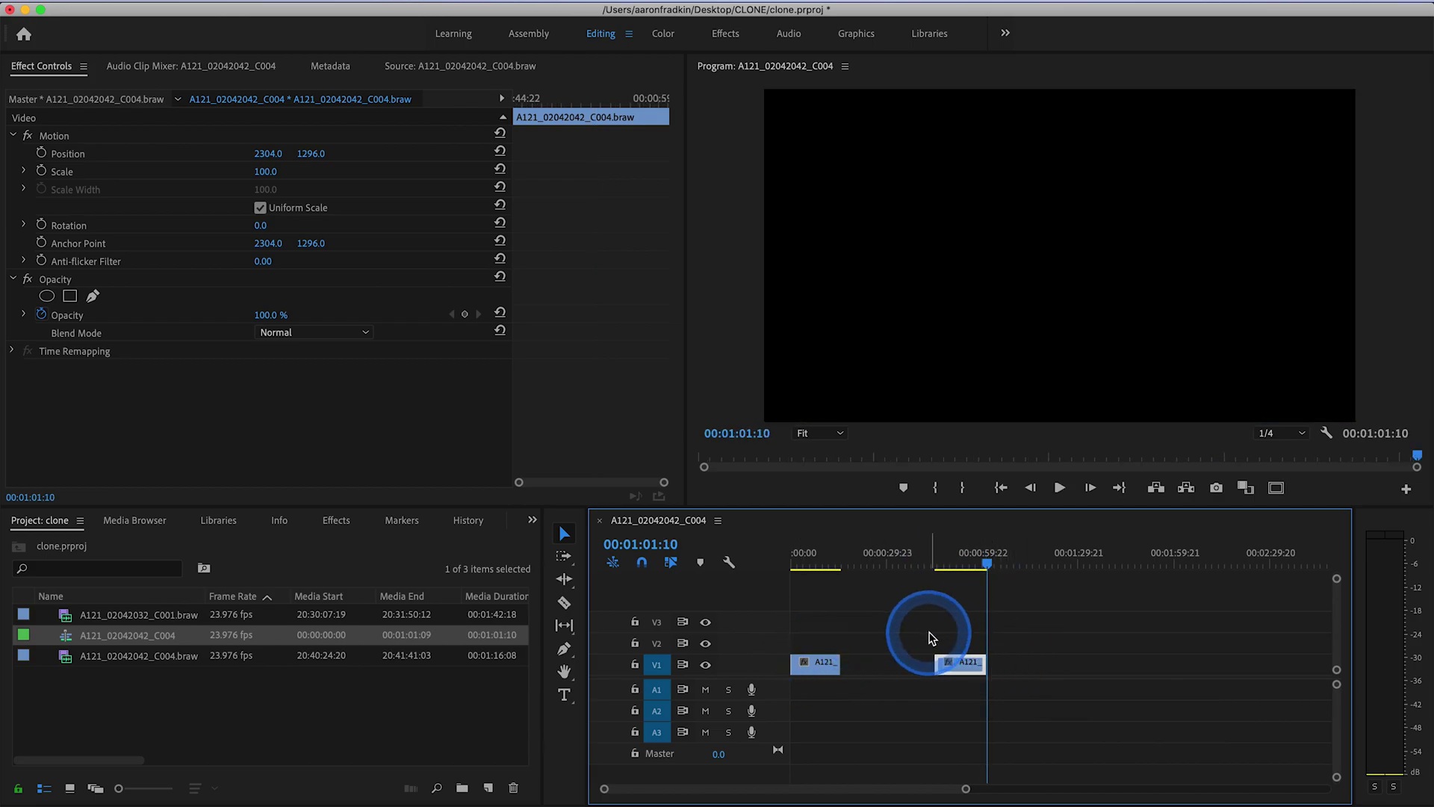
click(796, 562)
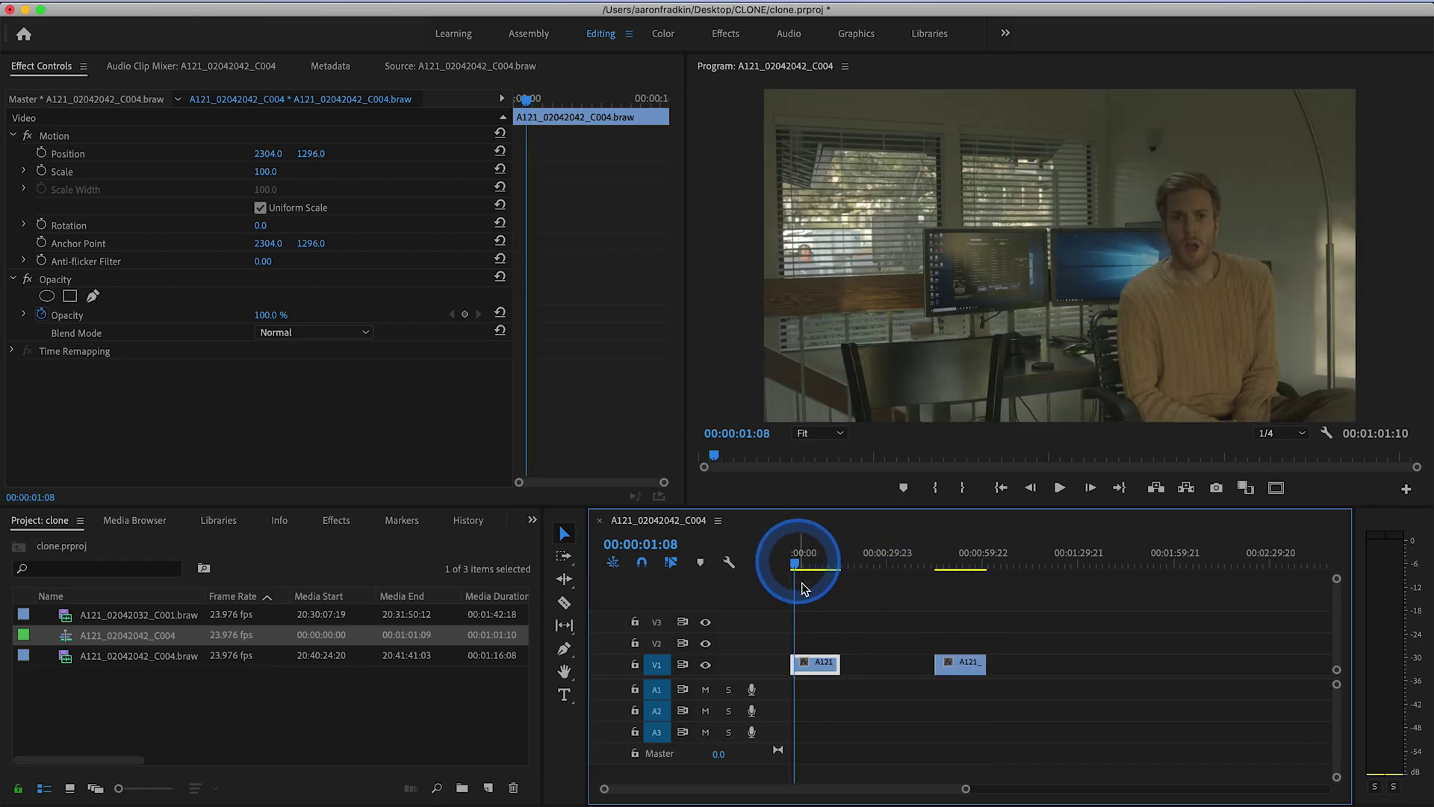
Move the first piece up to V2 and apply the Crop effect to it
click(816, 671)
mouse_move(817, 672)
mouse_down()
mouse_move(814, 647)
mouse_move(803, 653)
mouse_up()
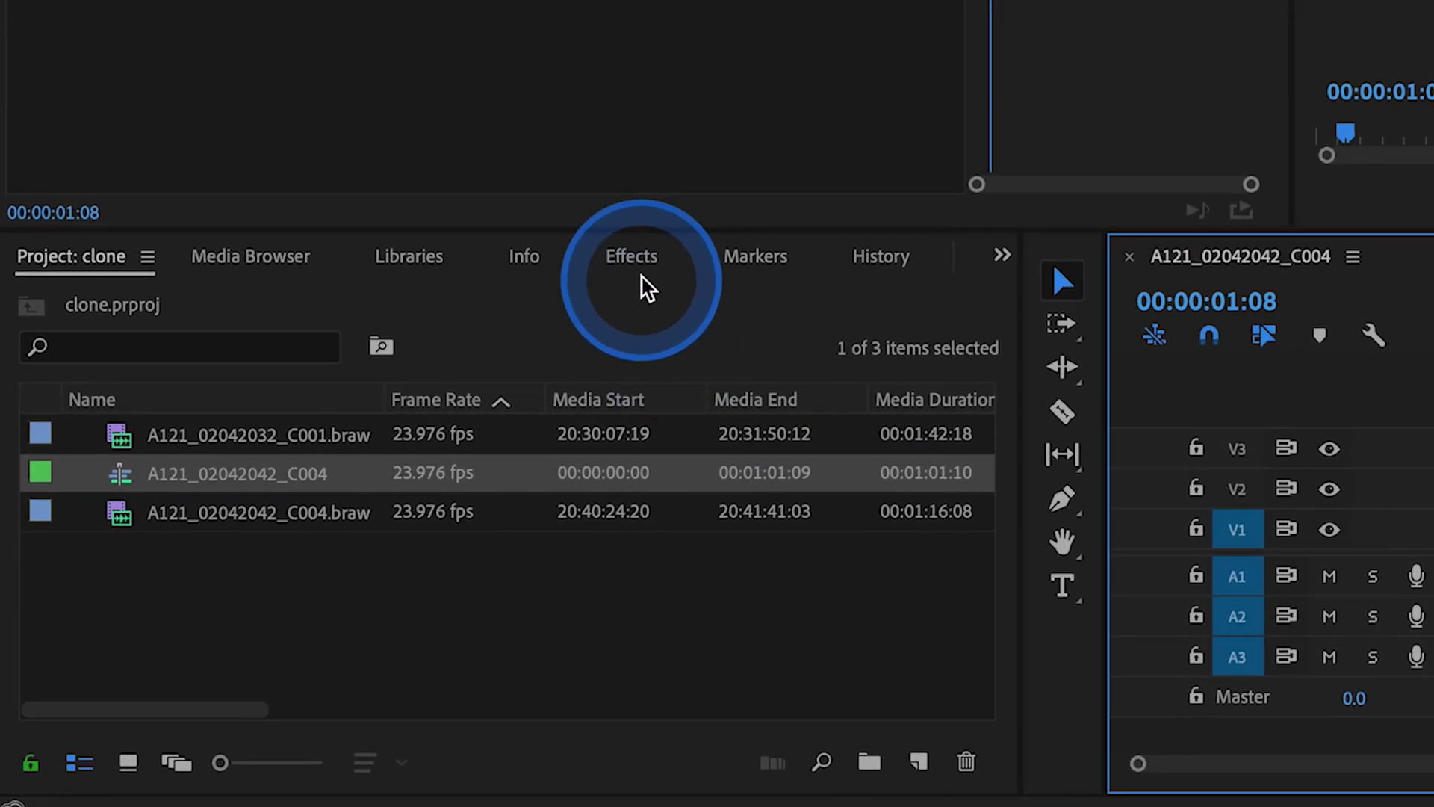
click(339, 524)
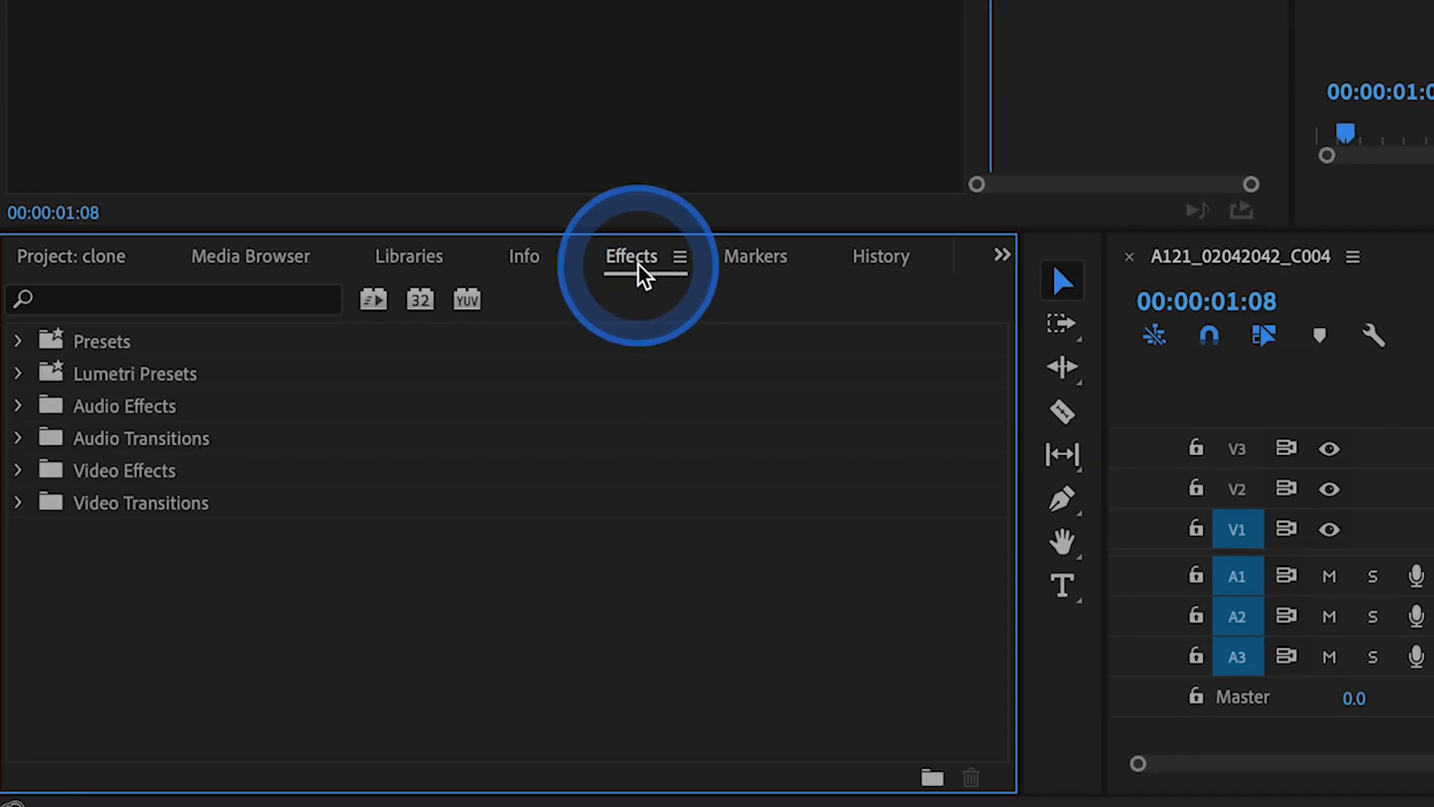
click(262, 298)
text(crop)
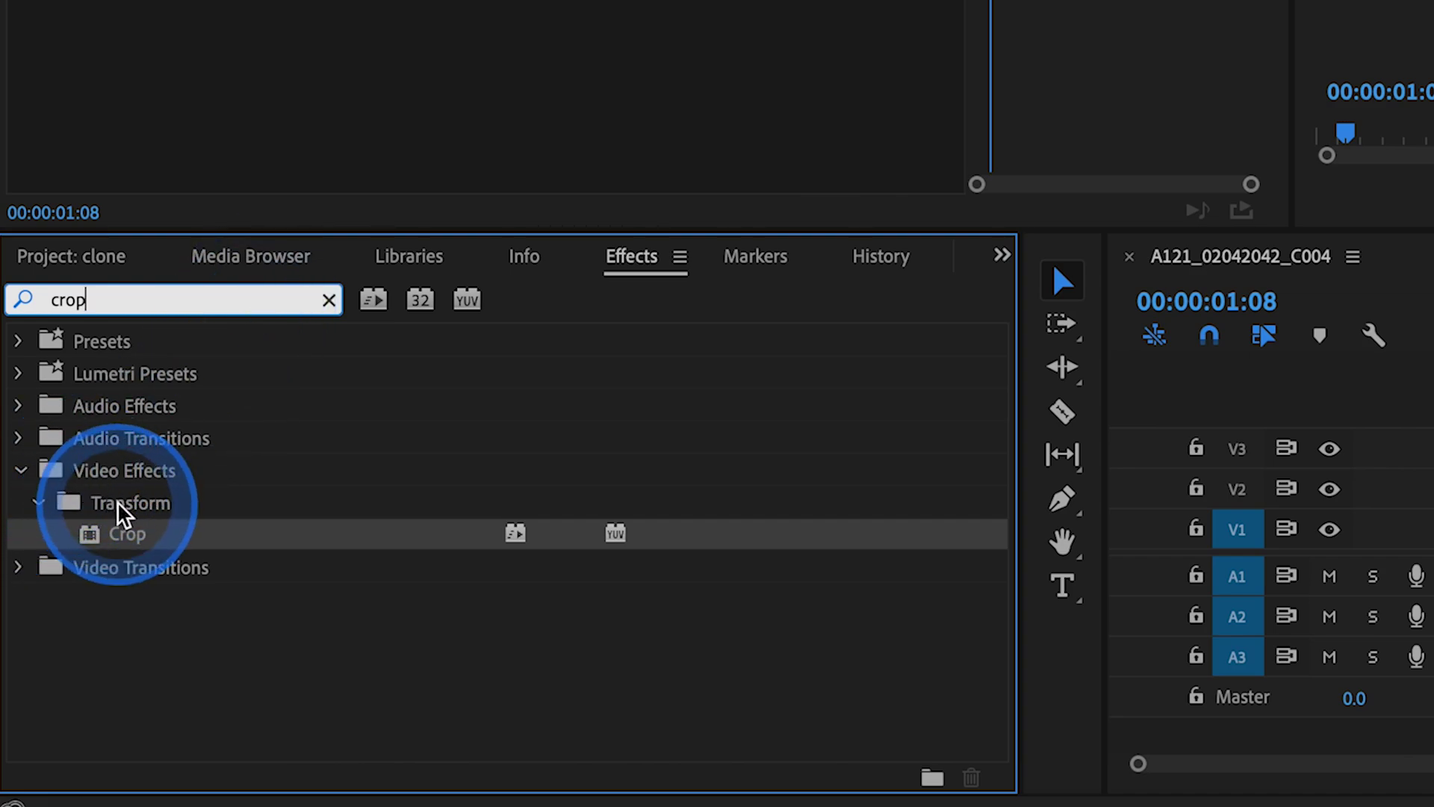
drag(101, 540, 1210, 526)
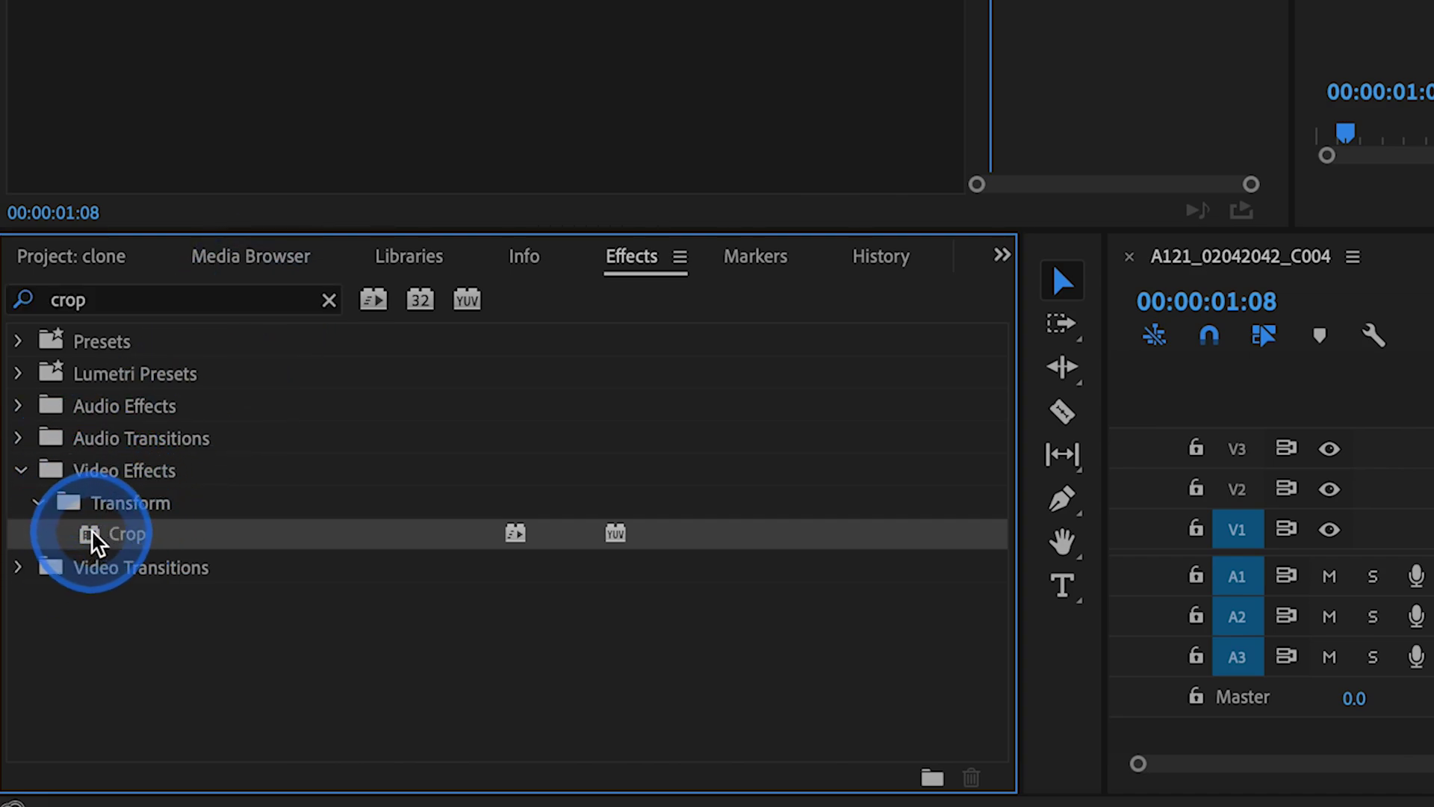
drag(628, 523, 964, 489)
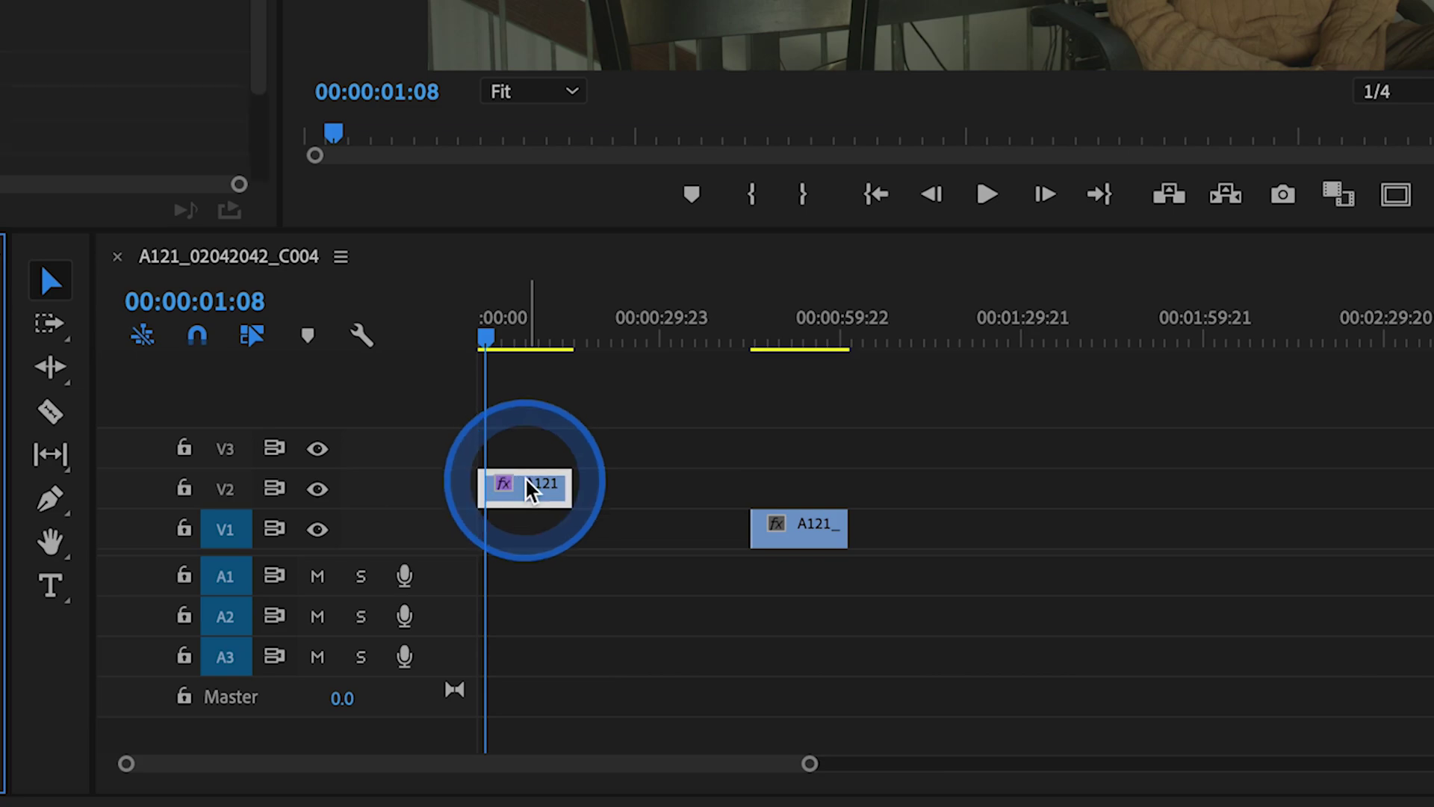
click(531, 490)
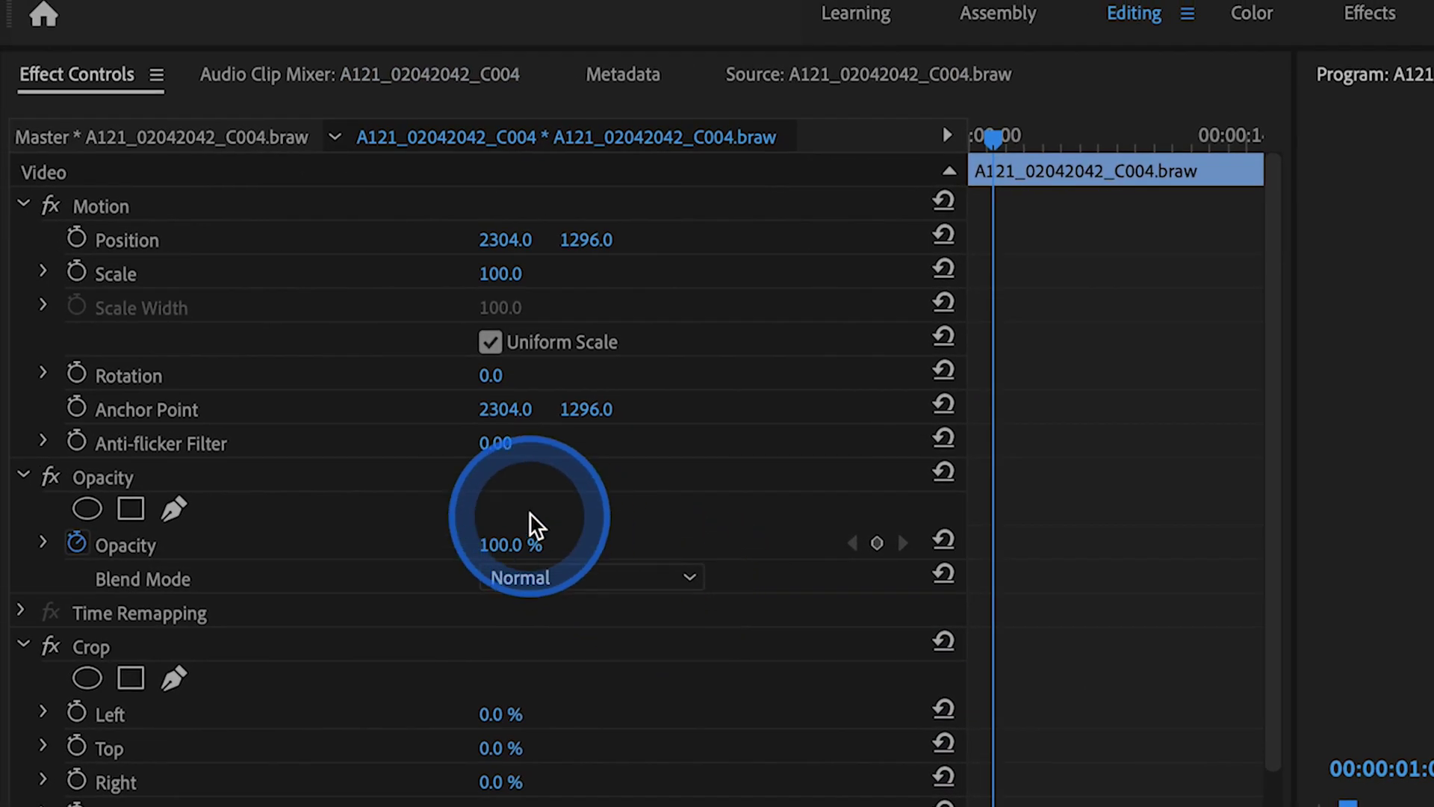
Try Crop Left at about 51% with edge feathering on the V2 take, then undo it
scroll(534, 523, down, 3)
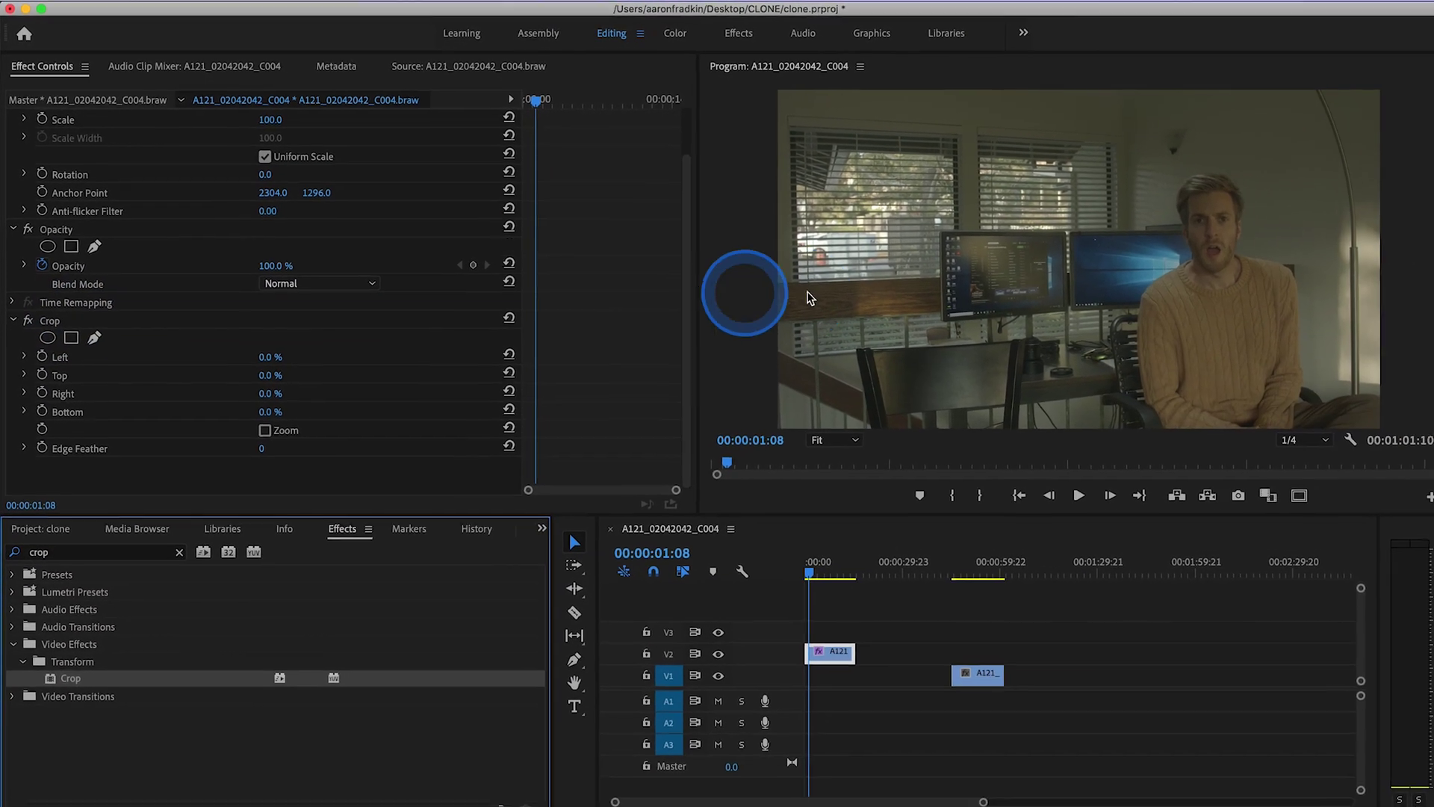
click(1188, 308)
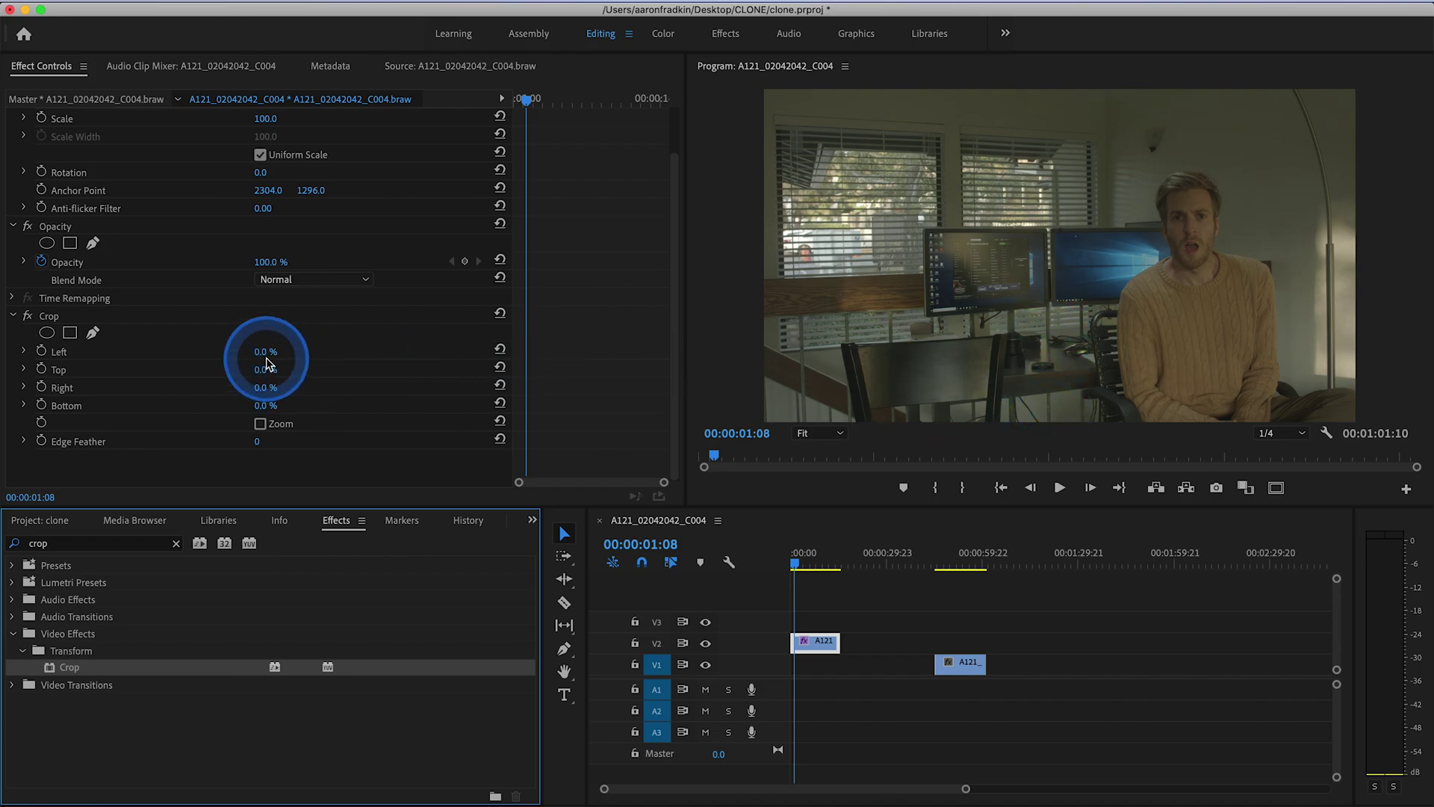
mouse_move(258, 358)
mouse_down()
mouse_move(295, 357)
mouse_move(259, 351)
mouse_move(278, 352)
mouse_up()
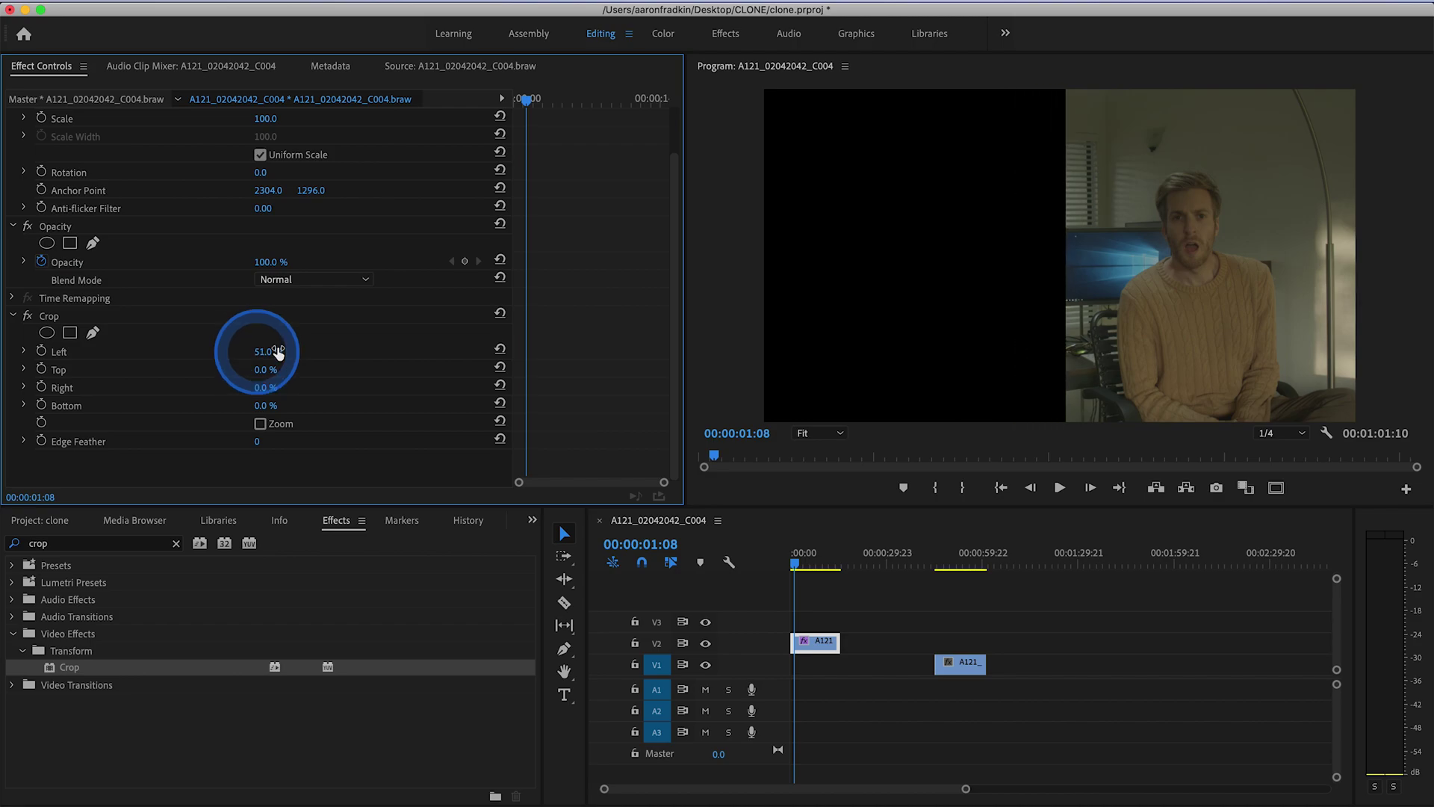
click(253, 443)
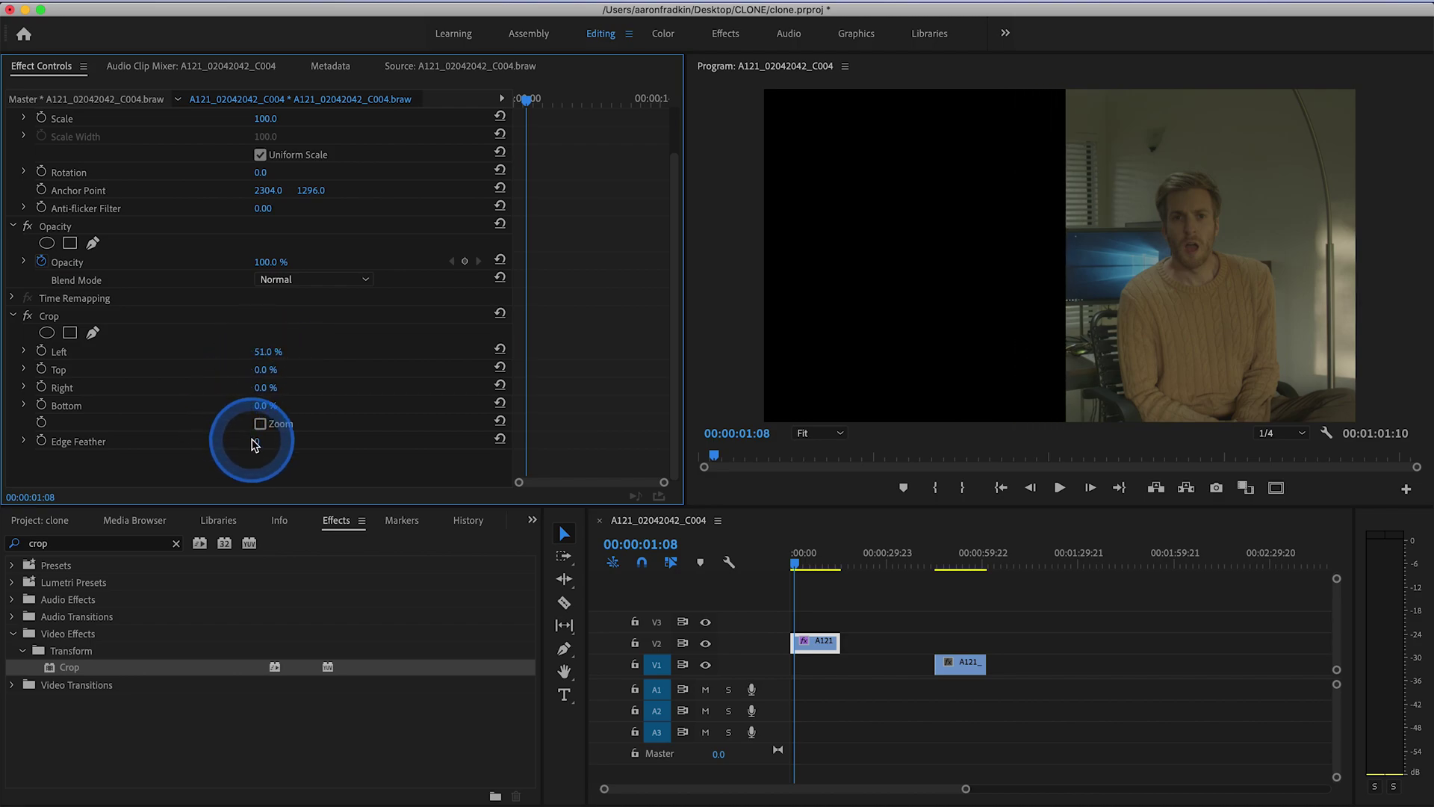
drag(256, 441, 278, 442)
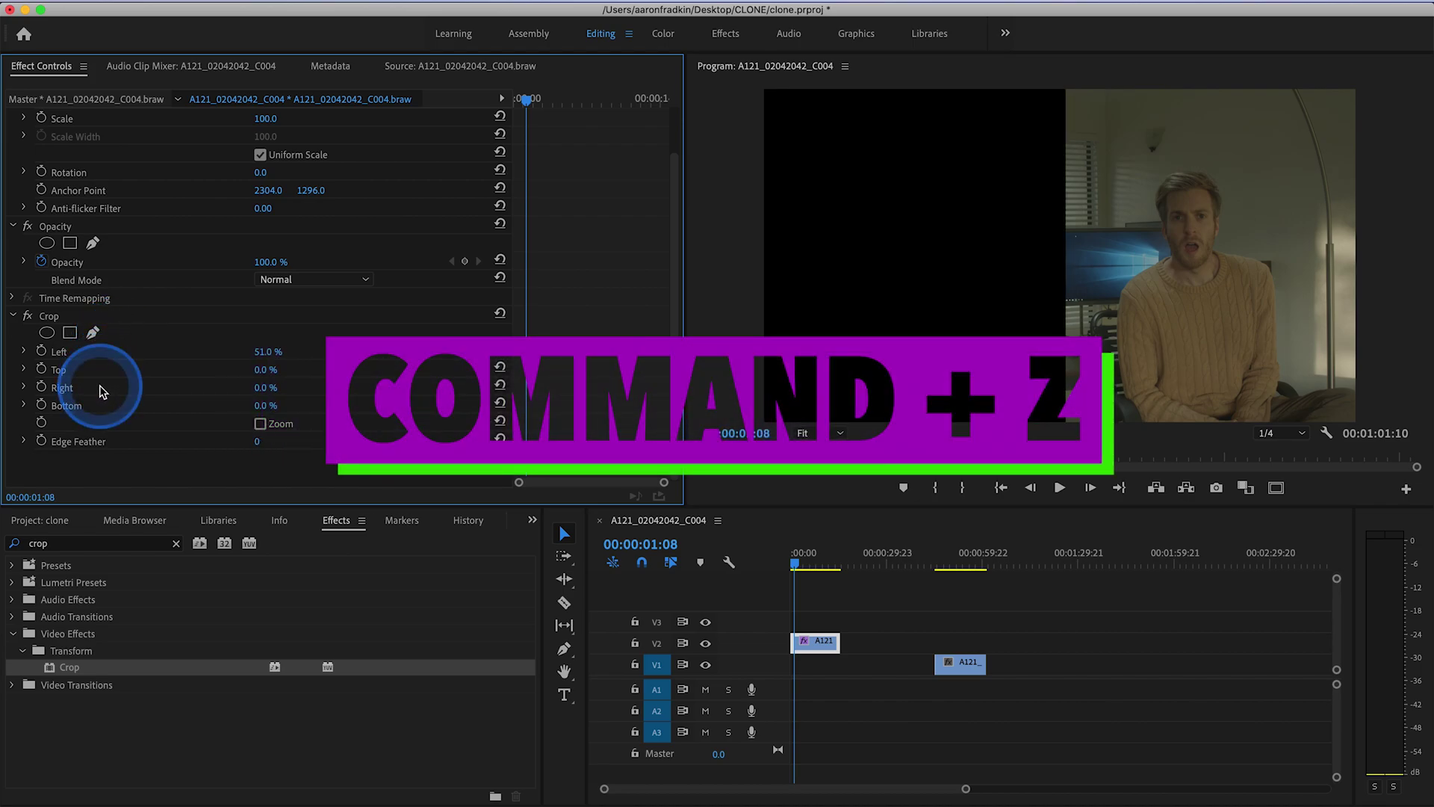
key(super+z)
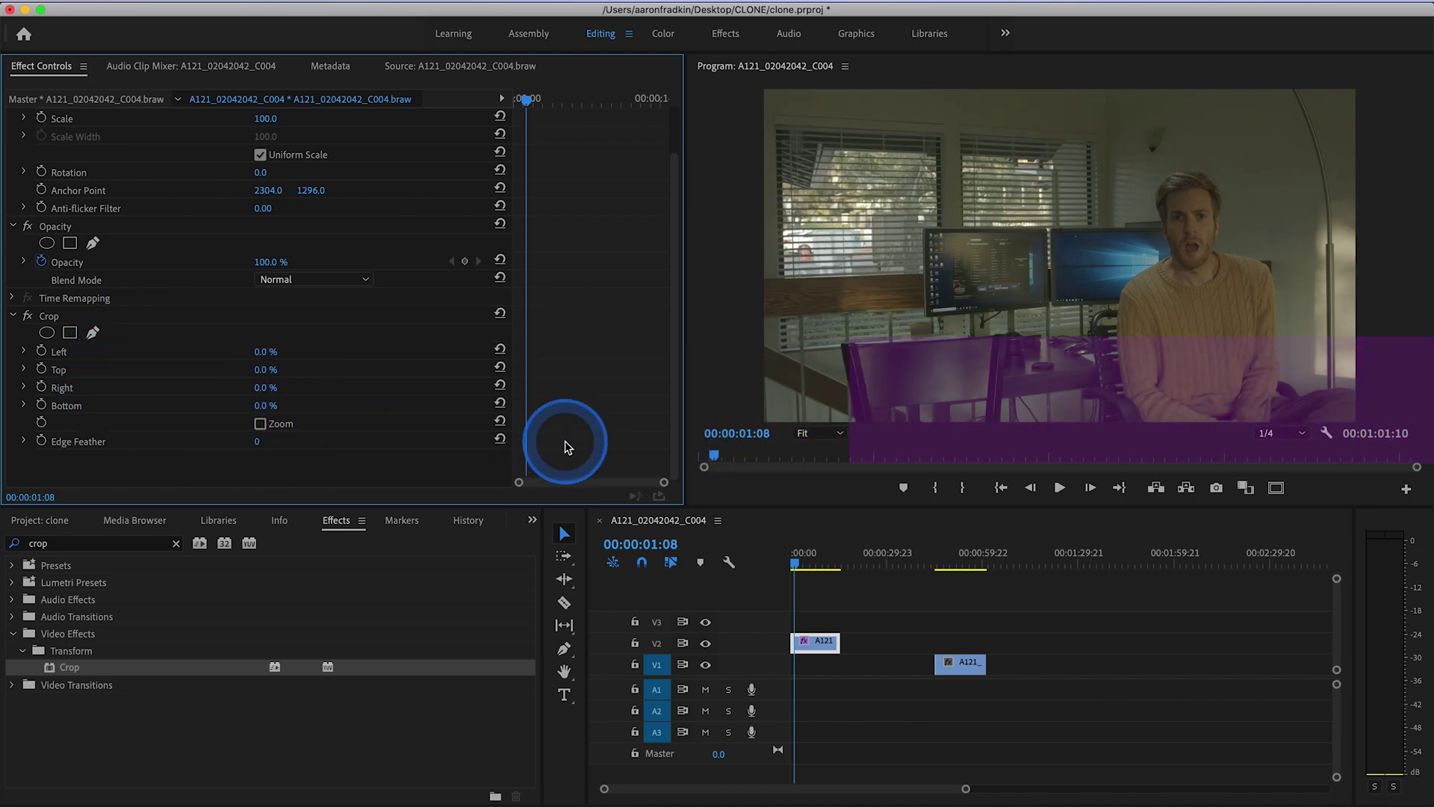
Zoom the Program monitor to 10% and draw a closed four-point Crop mask over the left side
click(820, 433)
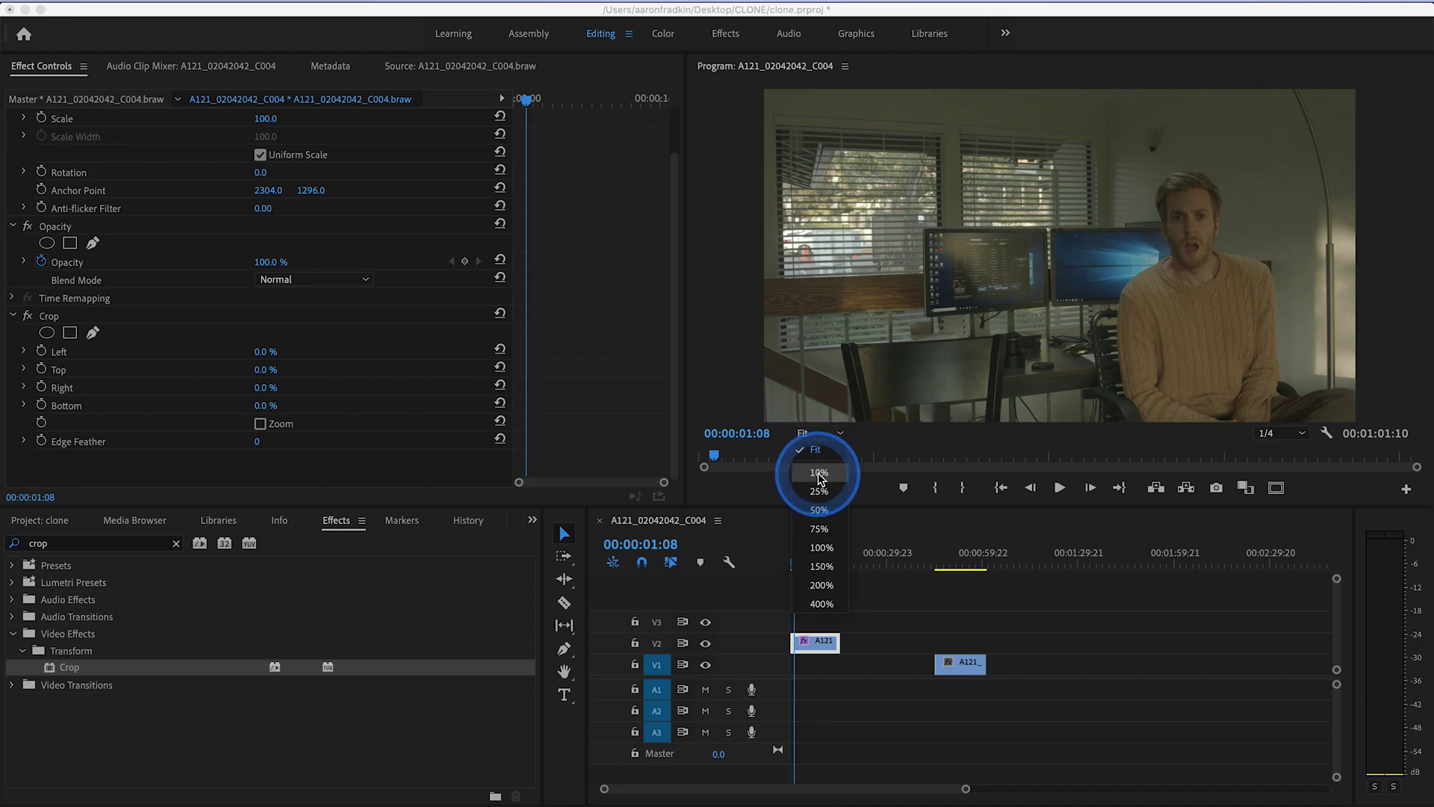
click(818, 473)
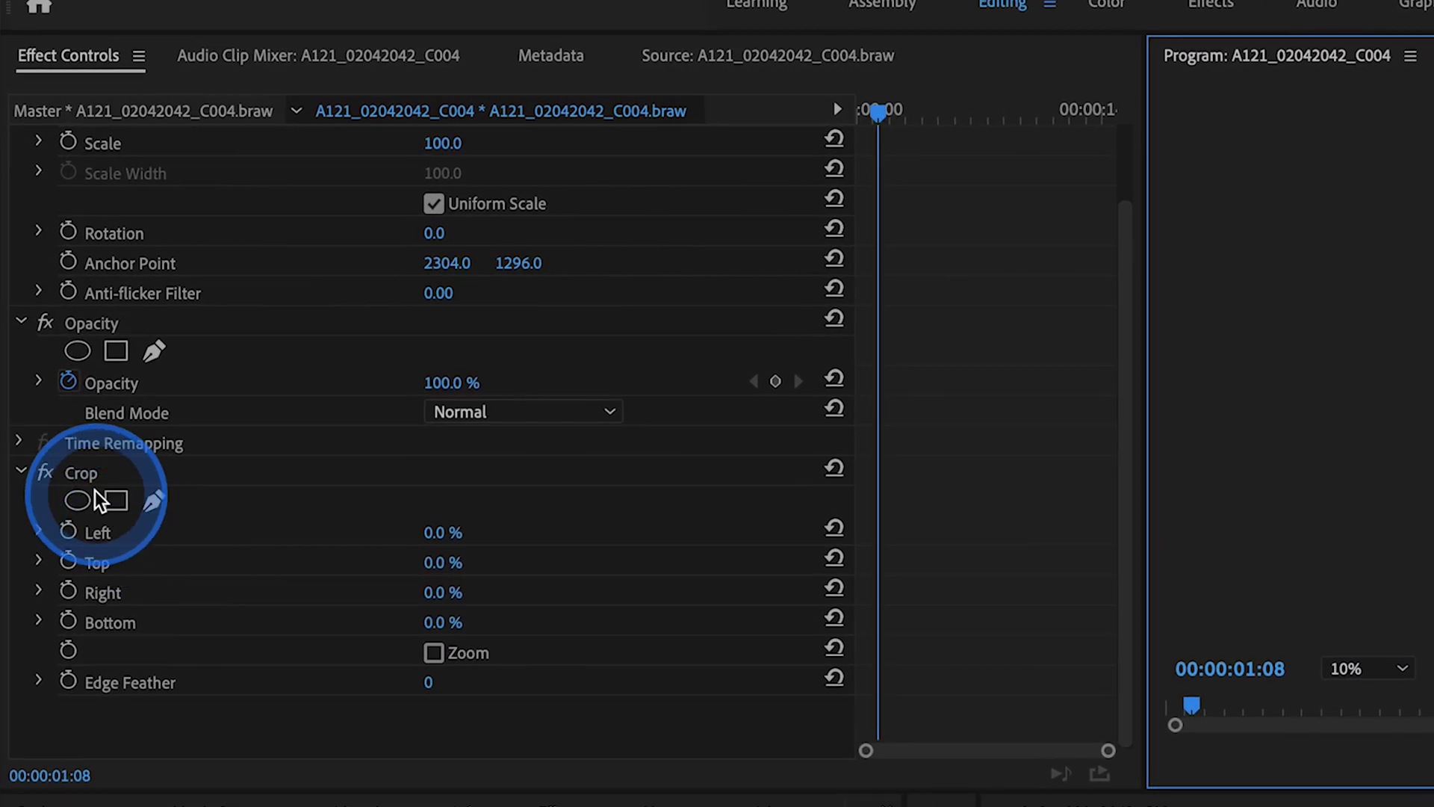
click(56, 325)
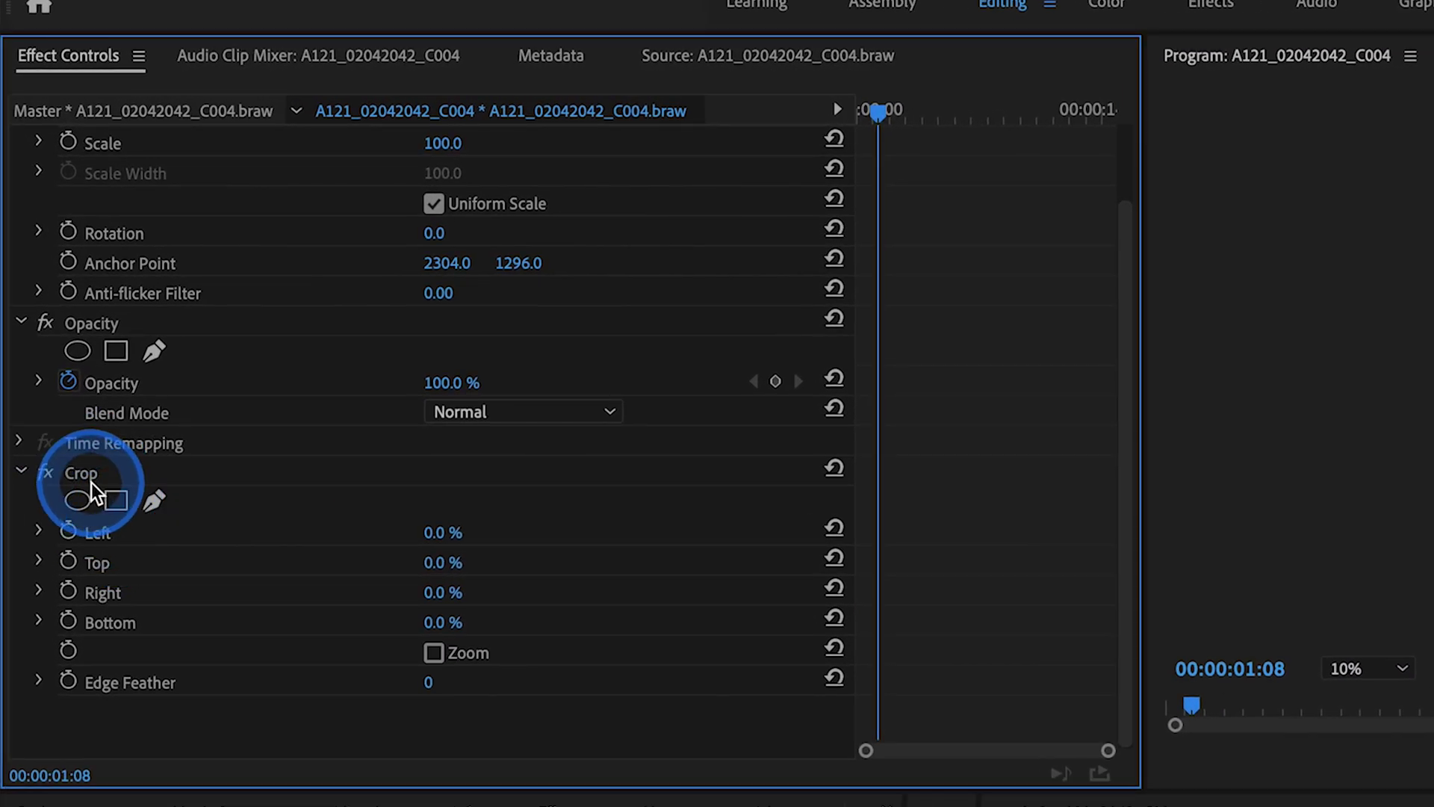
click(155, 502)
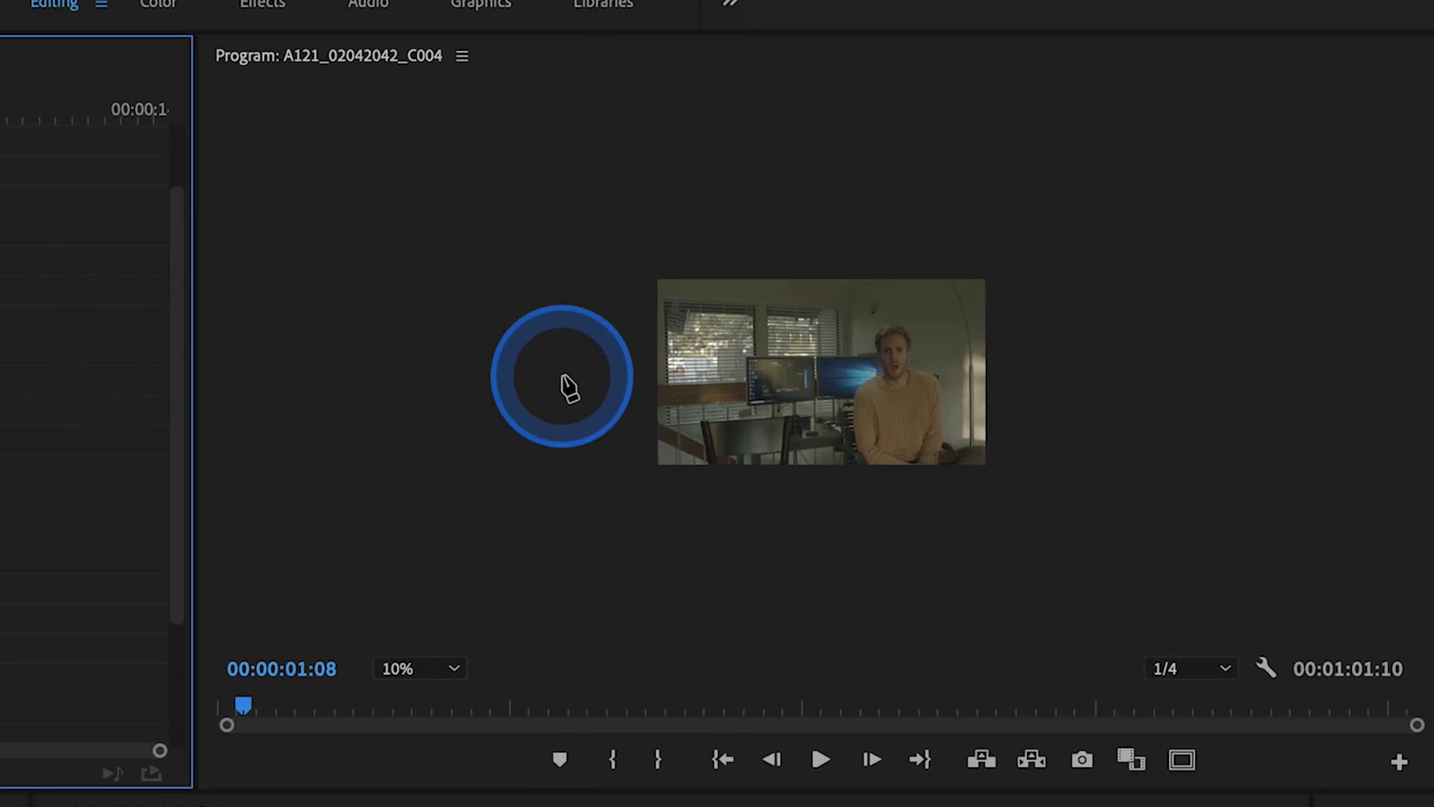
drag(818, 258, 846, 505)
click(584, 520)
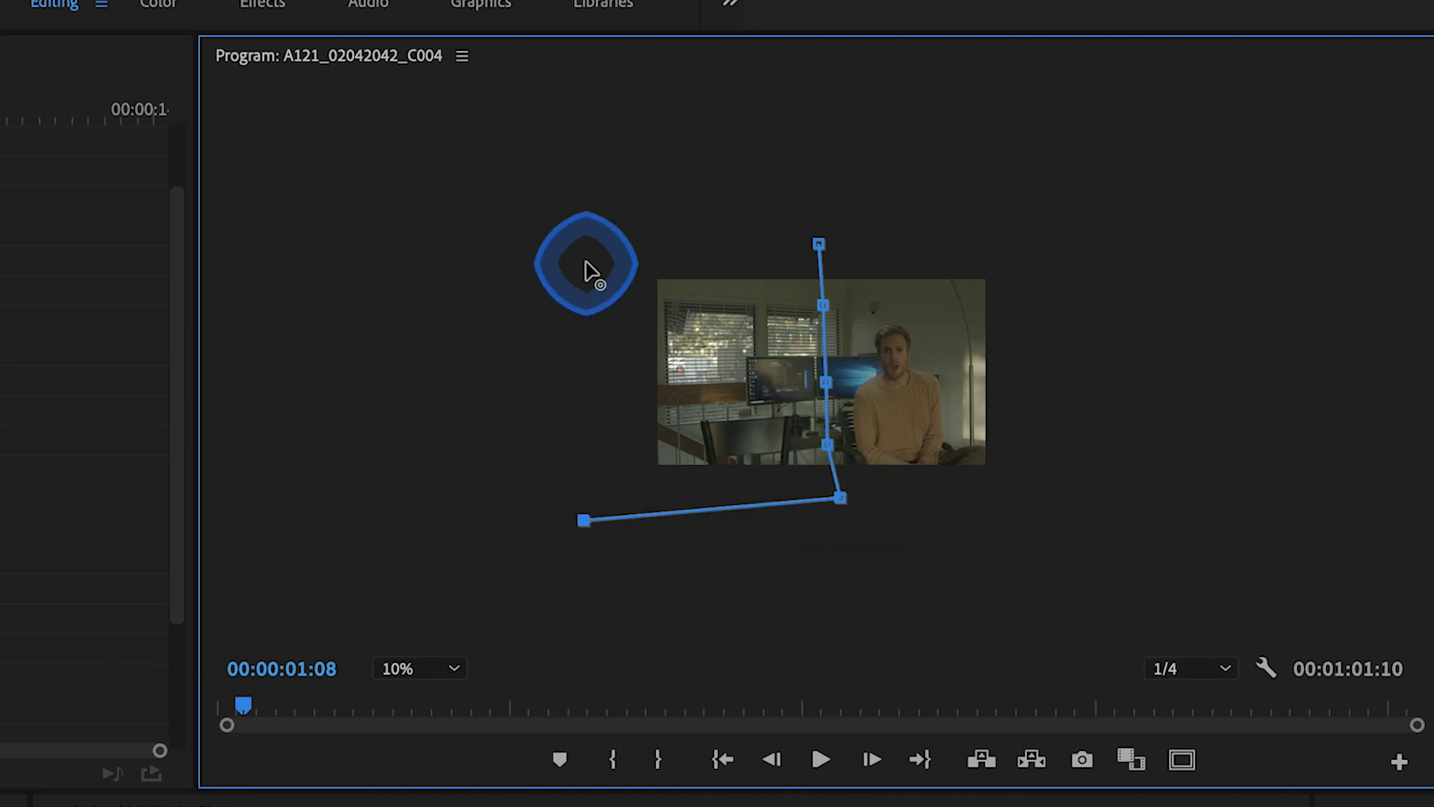
click(587, 263)
click(819, 245)
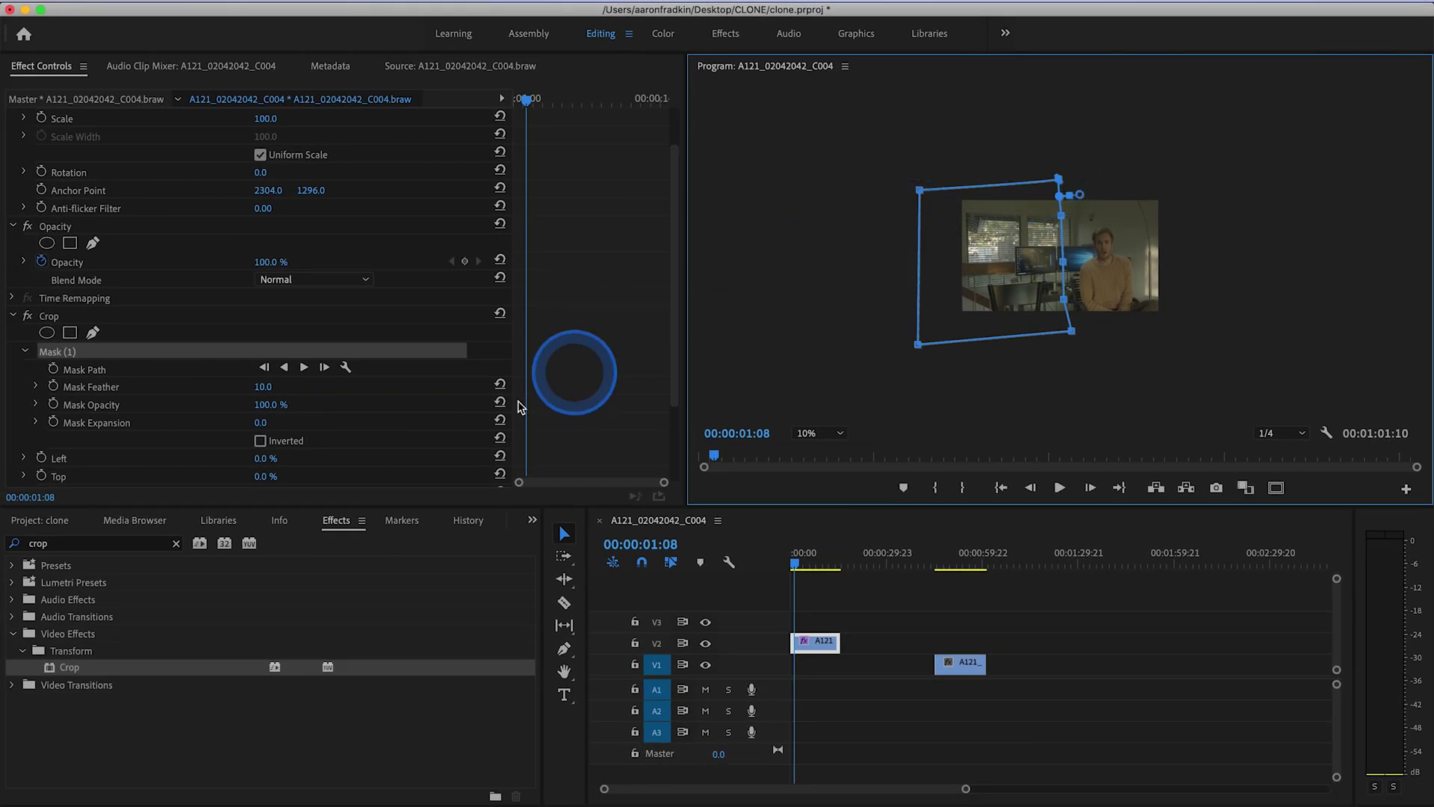
Set Crop Left to 100% and Mask Feather to 177
scroll(288, 407, down, 3)
click(261, 356)
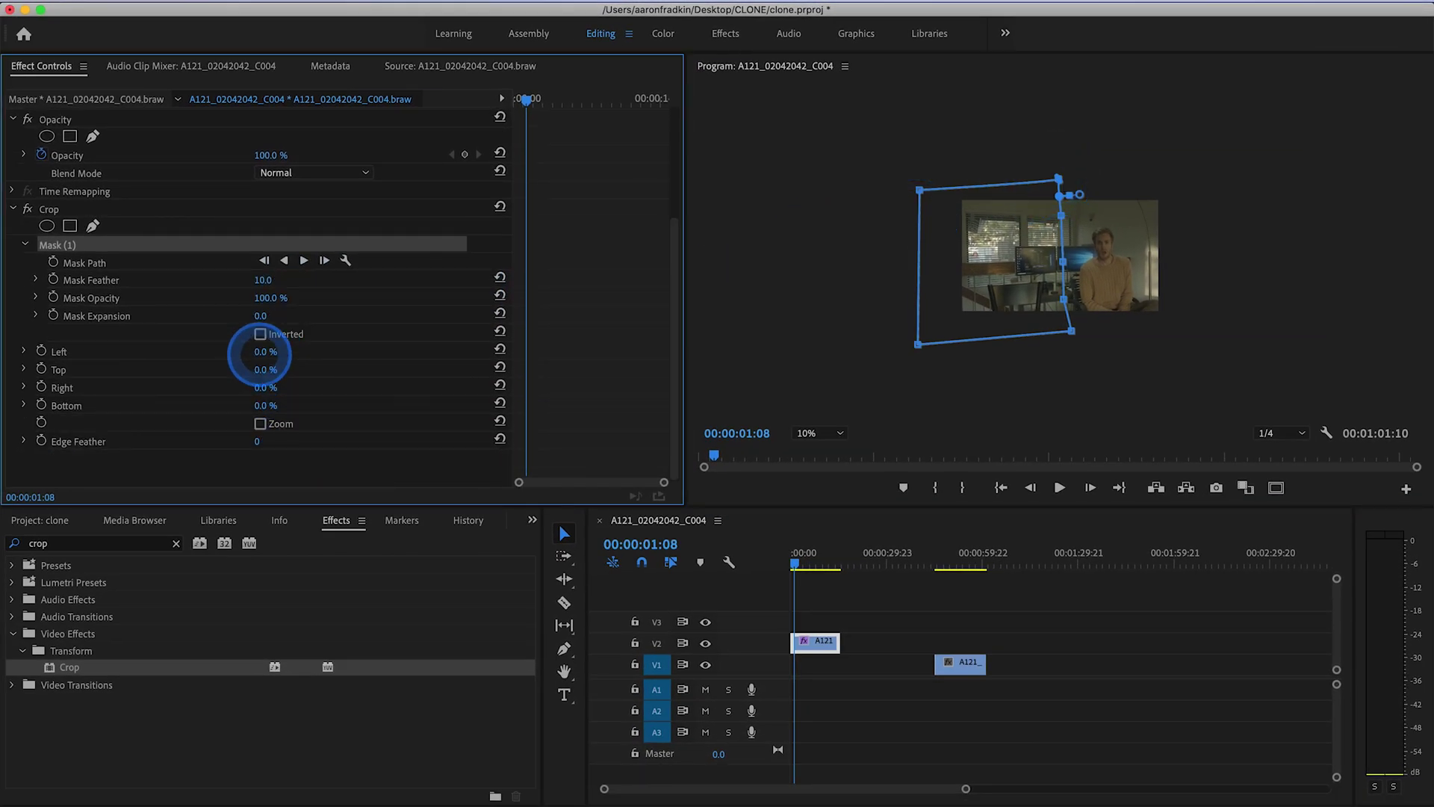
drag(259, 356, 260, 357)
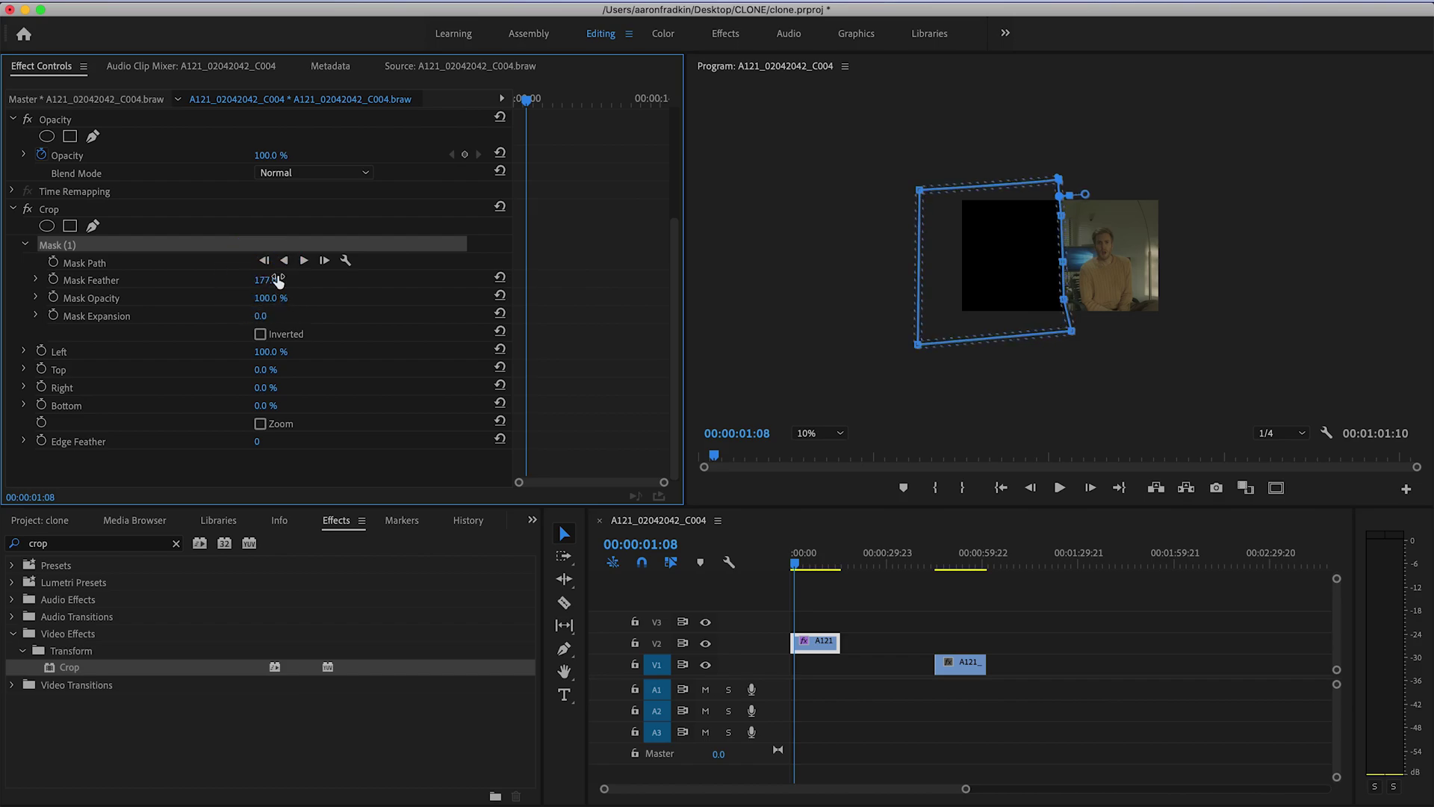
Return the Program monitor zoom to Fit and move the lower take toward the sequence start
click(818, 433)
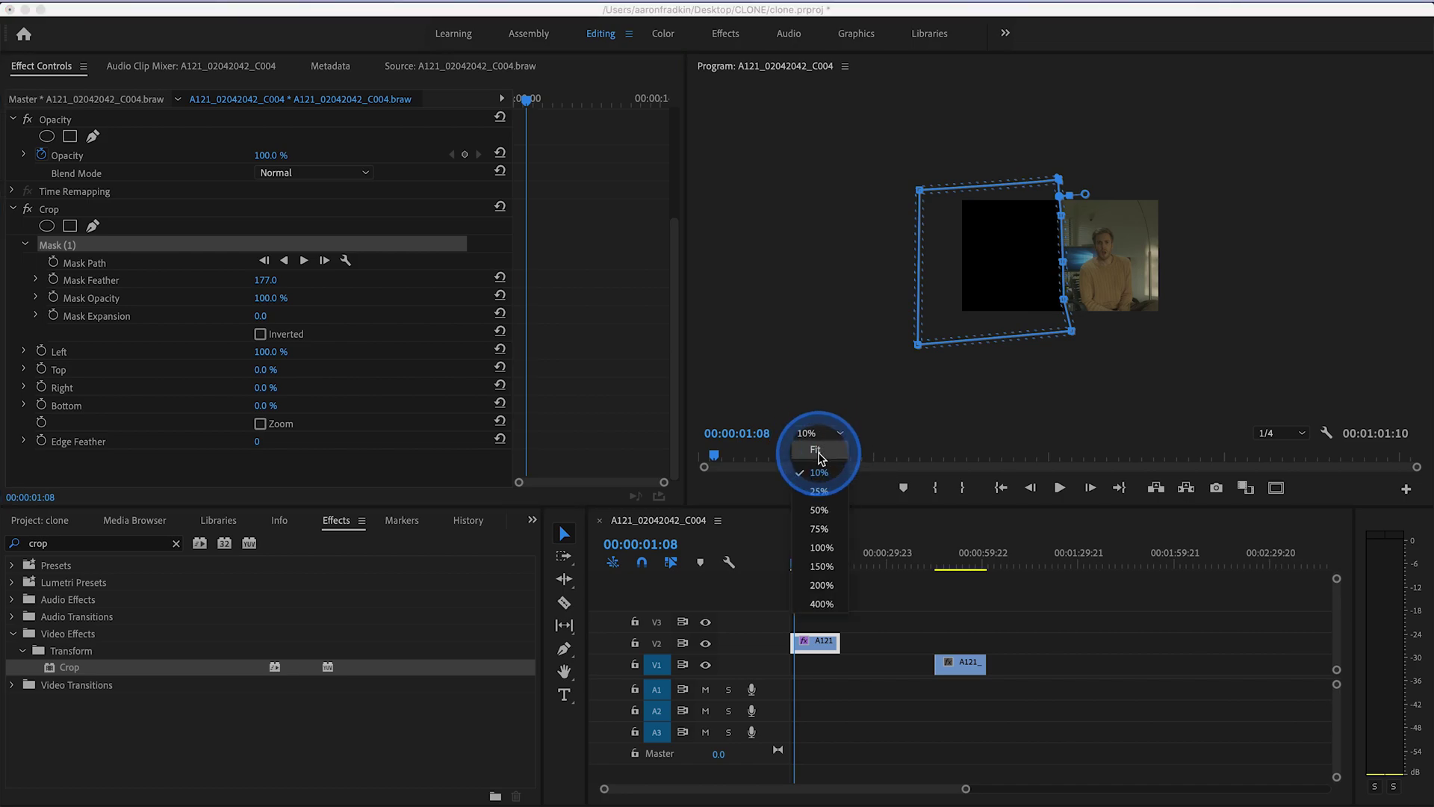
click(817, 451)
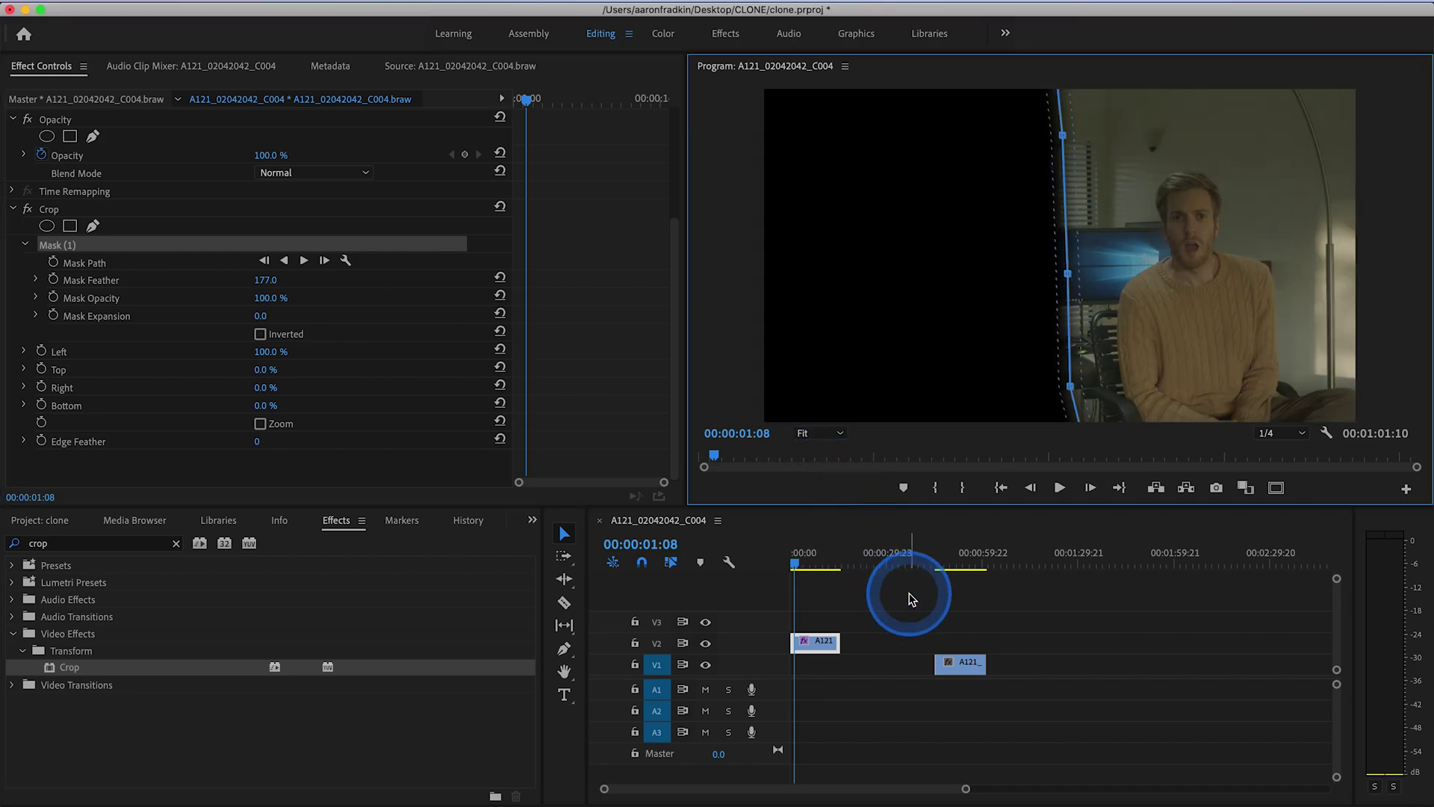
drag(962, 661, 818, 664)
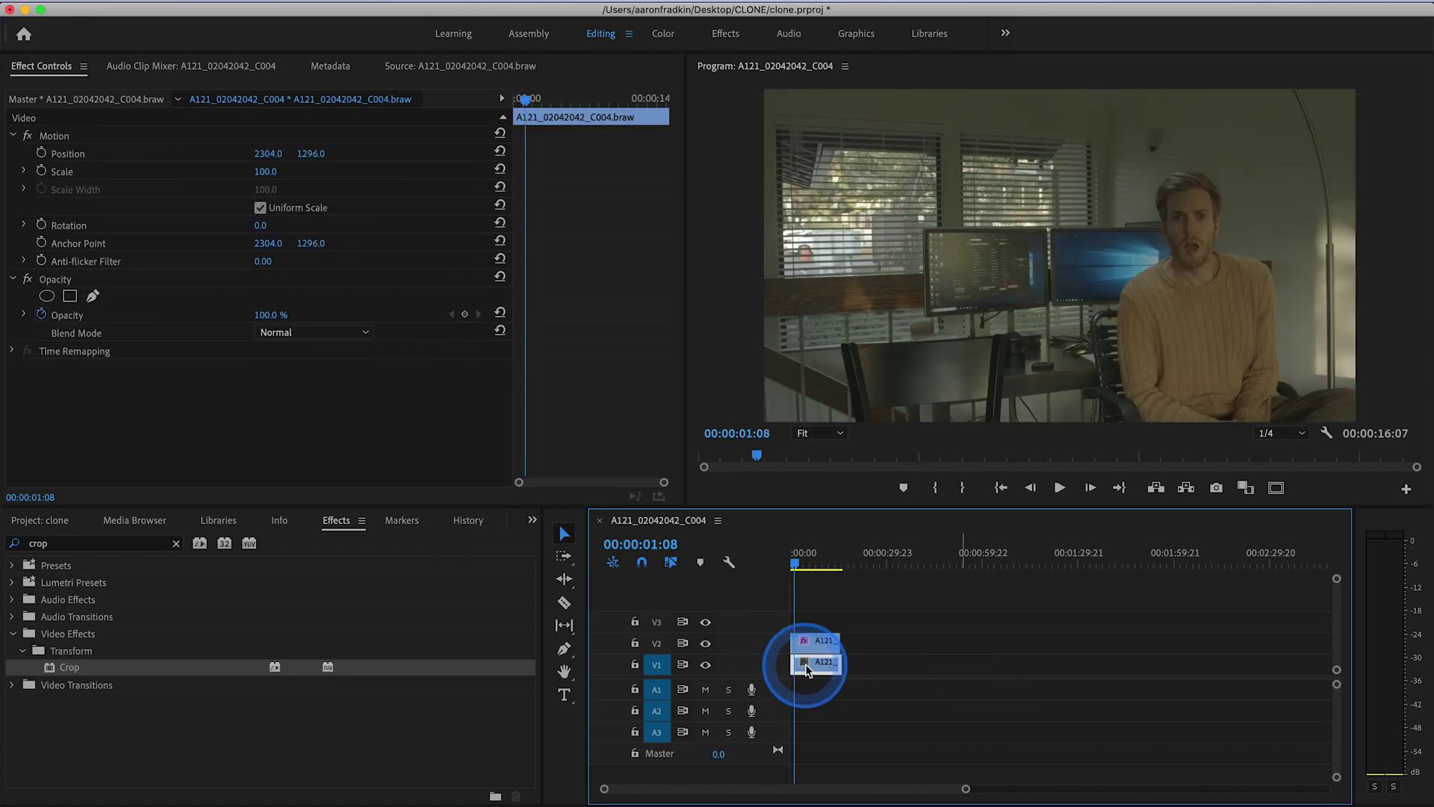
Line the V1 take up under the masked V2 take, then open the GREEN_SCREEN sequence
click(848, 664)
click(906, 657)
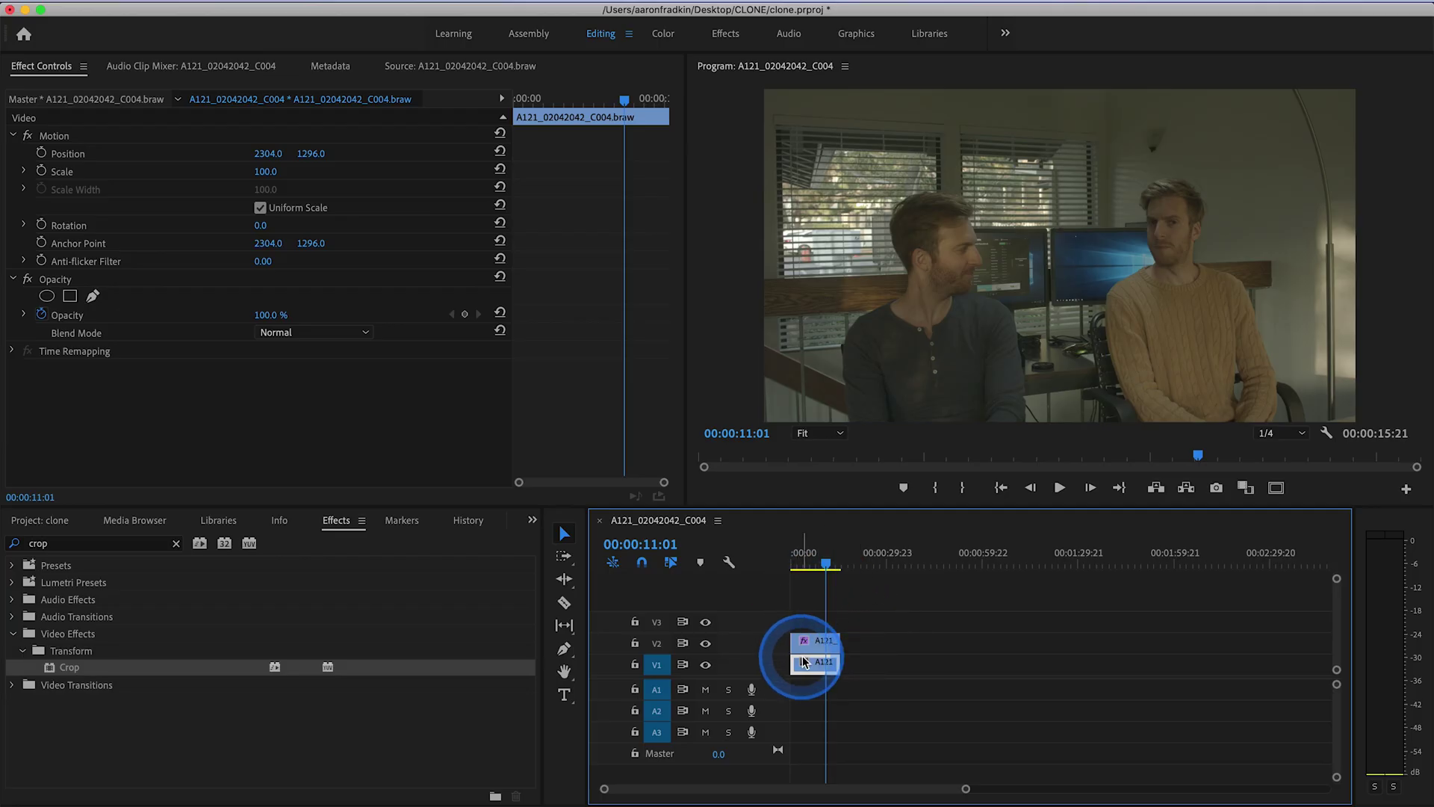
click(966, 789)
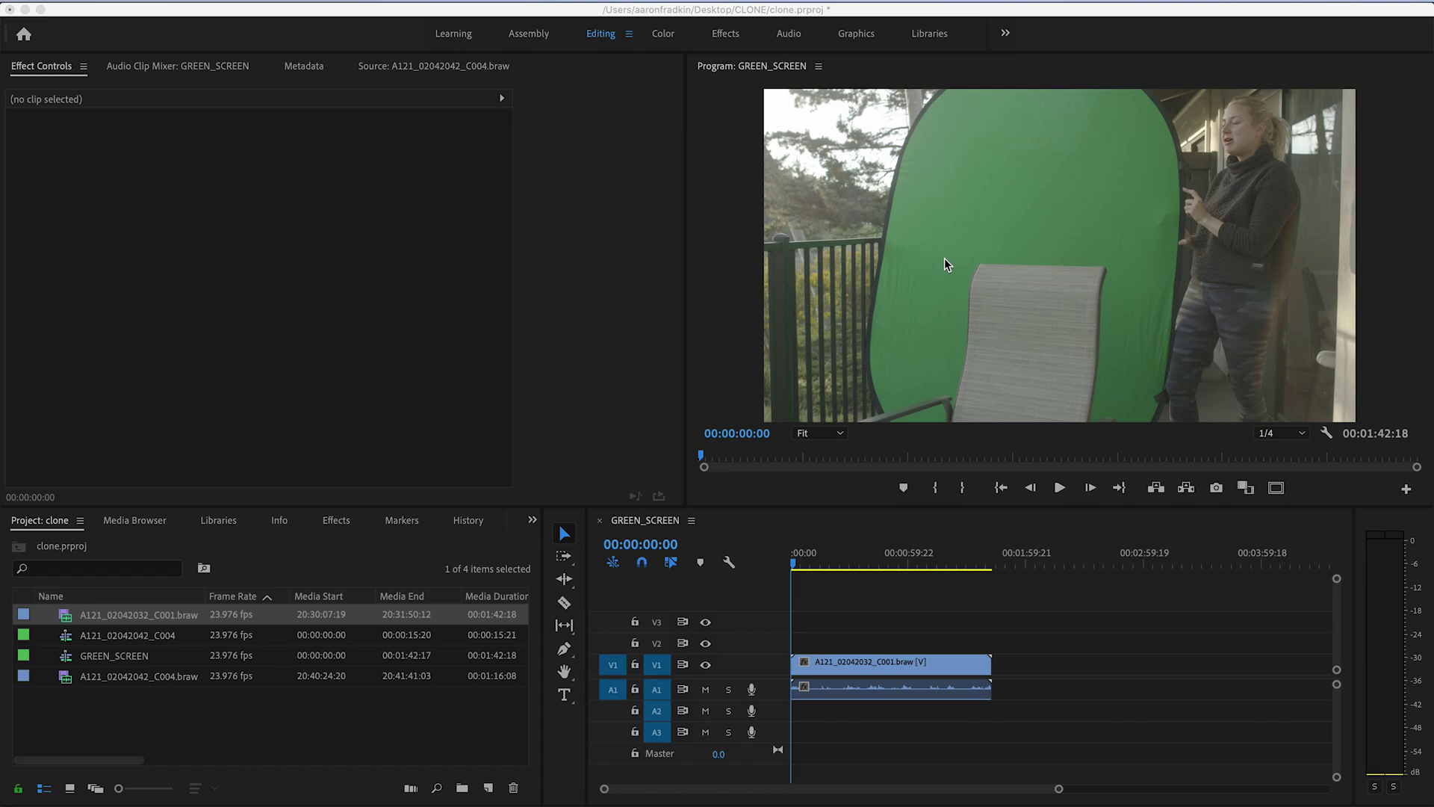
click(939, 279)
click(1090, 138)
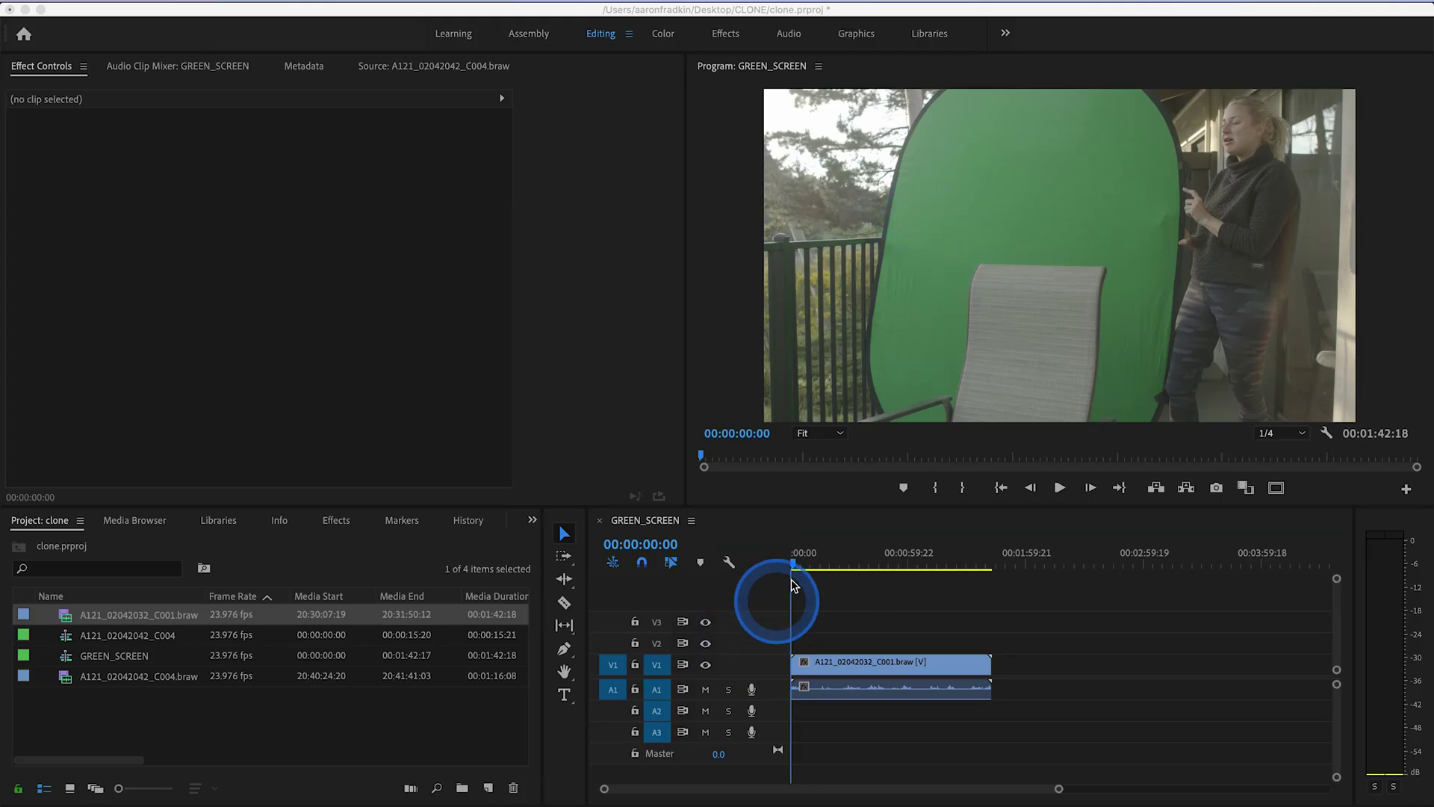
click(794, 564)
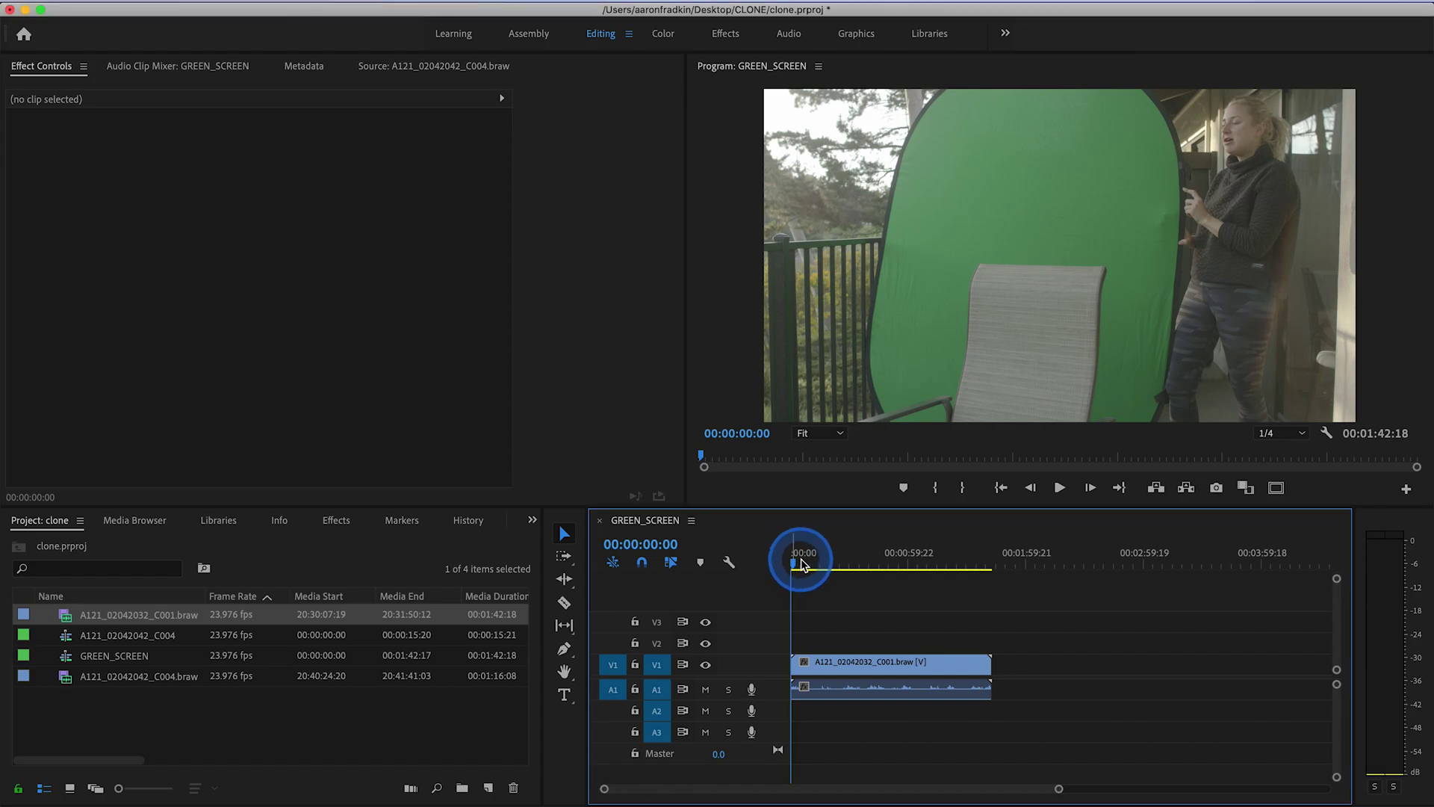
drag(799, 564, 811, 564)
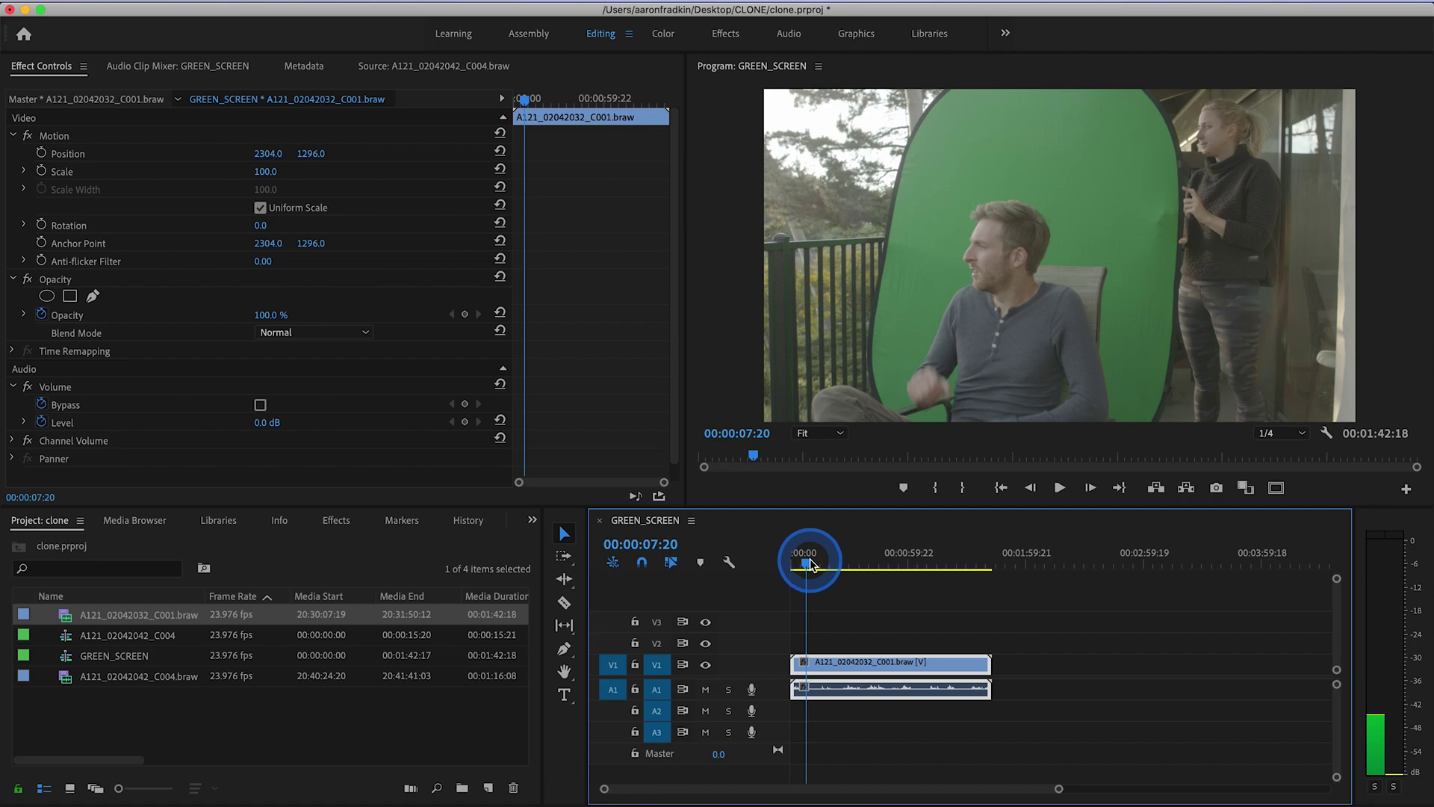
drag(811, 564, 811, 564)
key(space)
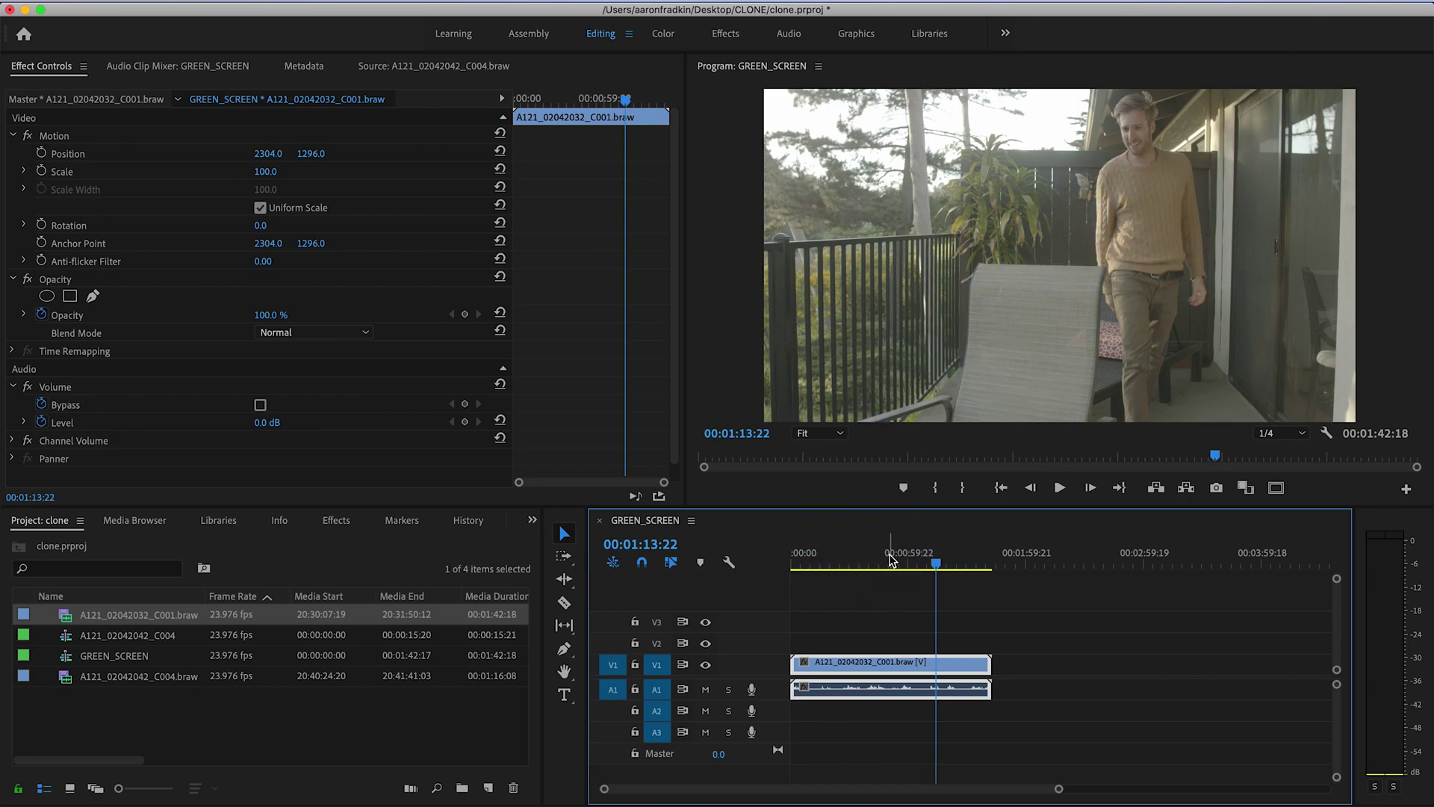
right_click(895, 664)
Unlink the green-screen C001 clip and delete its audio
click(908, 351)
click(898, 689)
key(Delete)
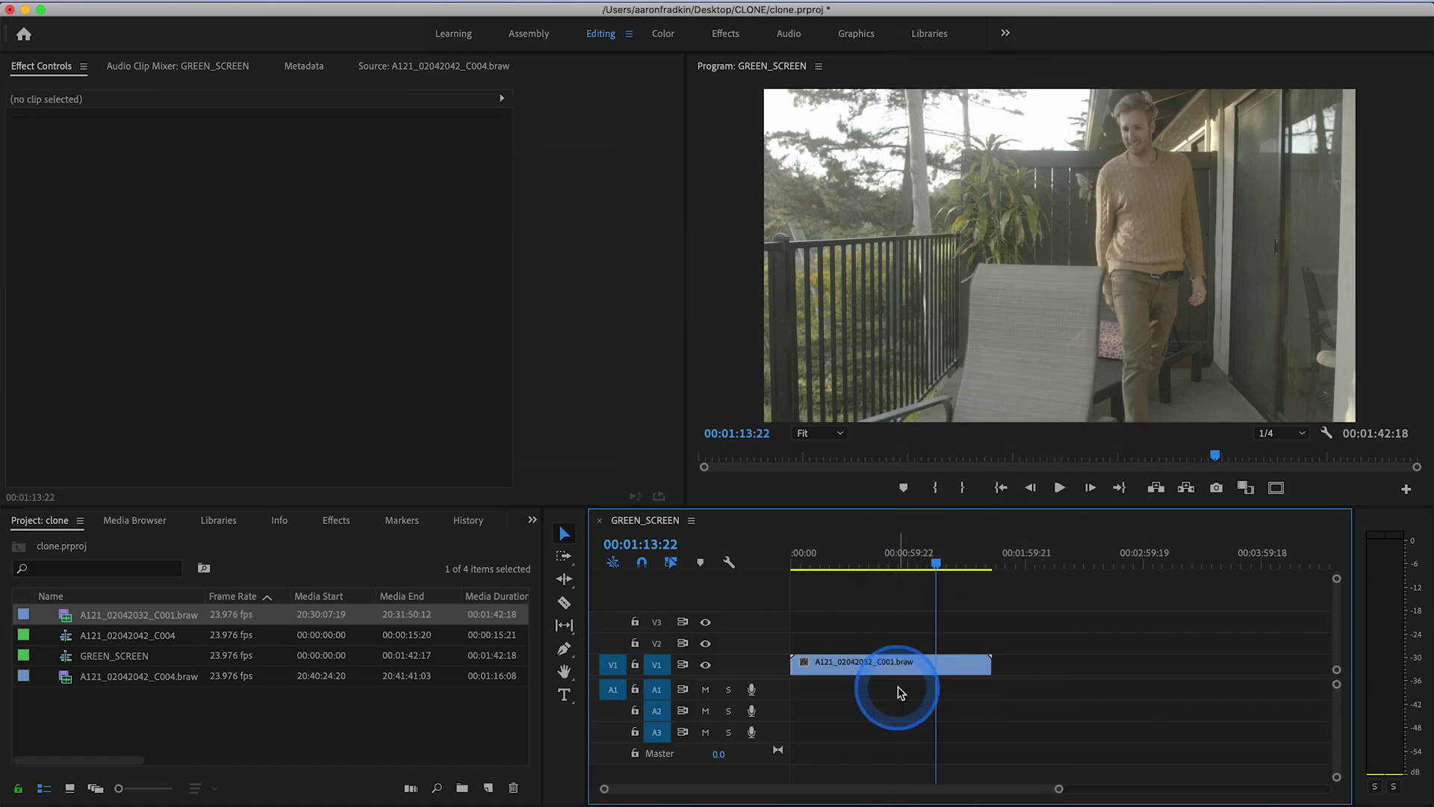
Trim the green-screen clip's start to a later point around 00:00:20
click(833, 564)
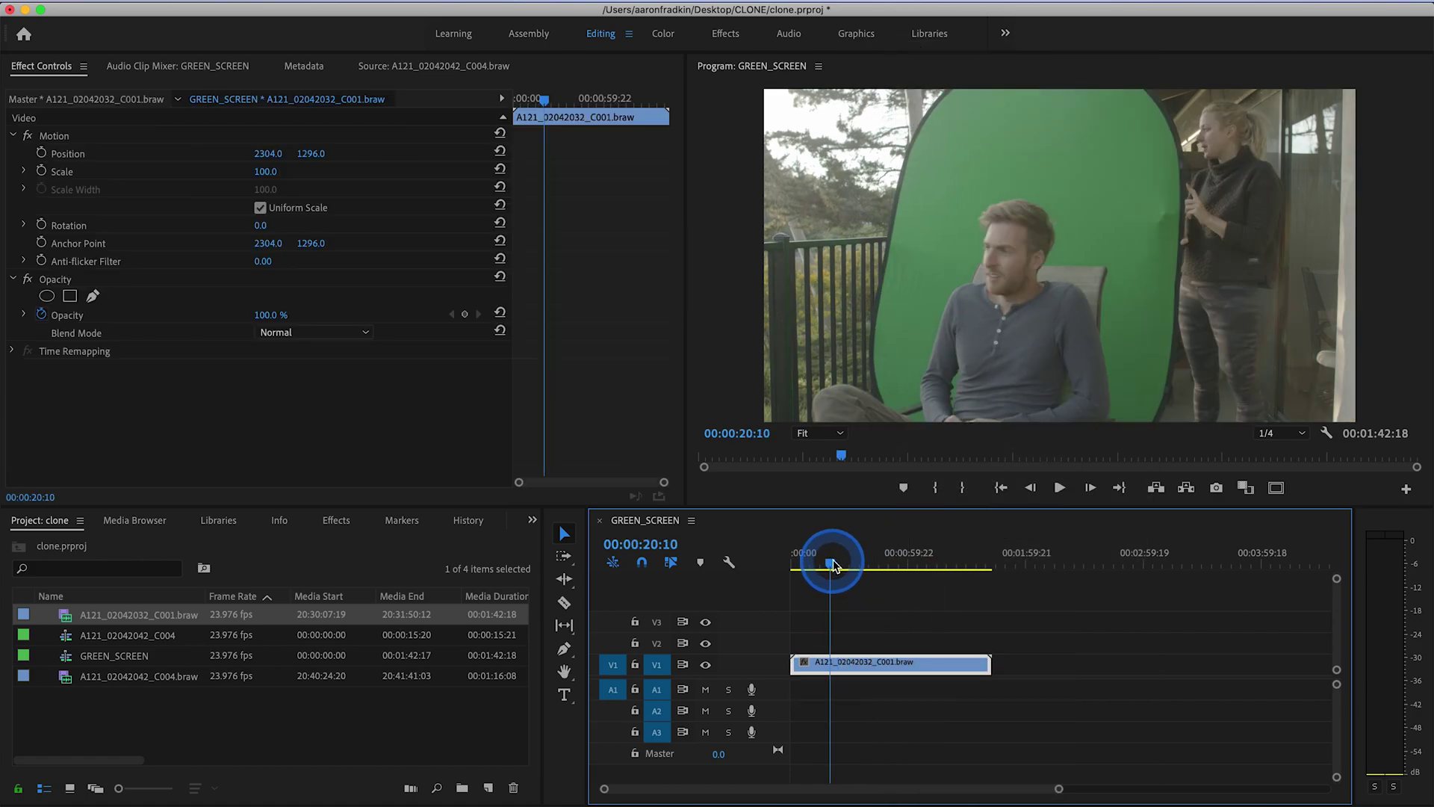
mouse_move(833, 564)
mouse_down()
mouse_move(848, 565)
mouse_move(832, 565)
mouse_up()
drag(794, 662, 836, 669)
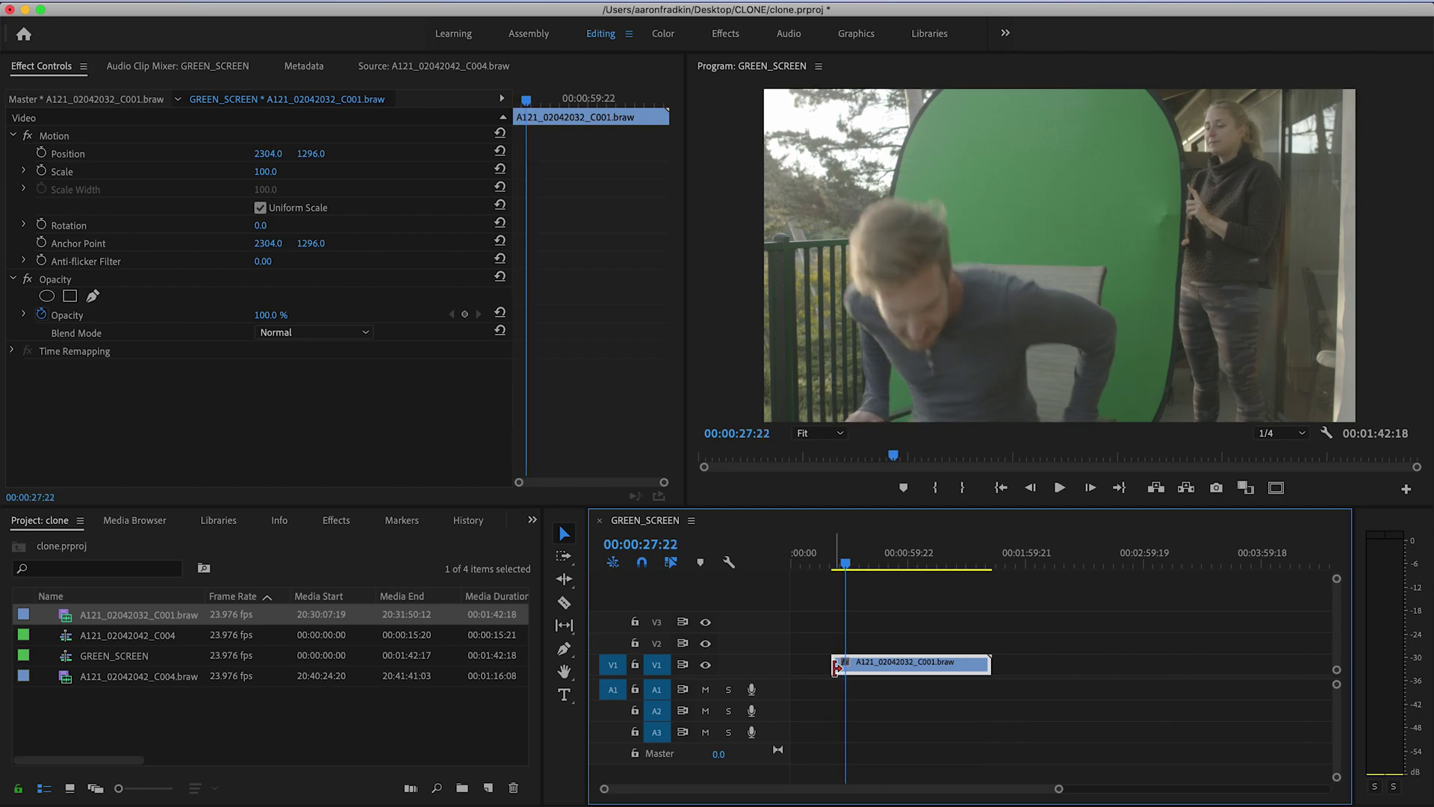
drag(836, 665, 820, 665)
Razor-cut the clip at 00:00:26:23 and move the first piece earlier in the sequence
click(828, 556)
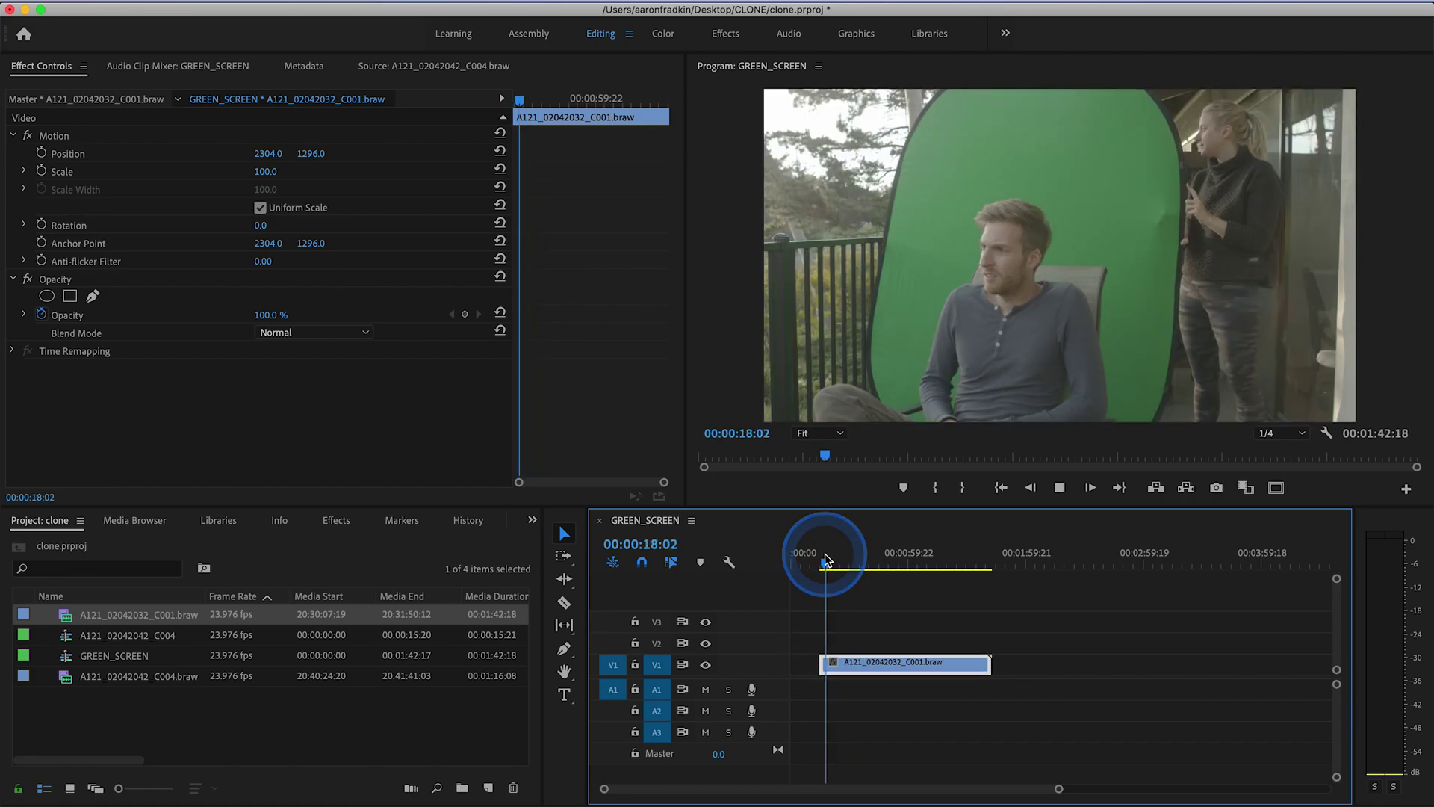
drag(827, 559, 844, 561)
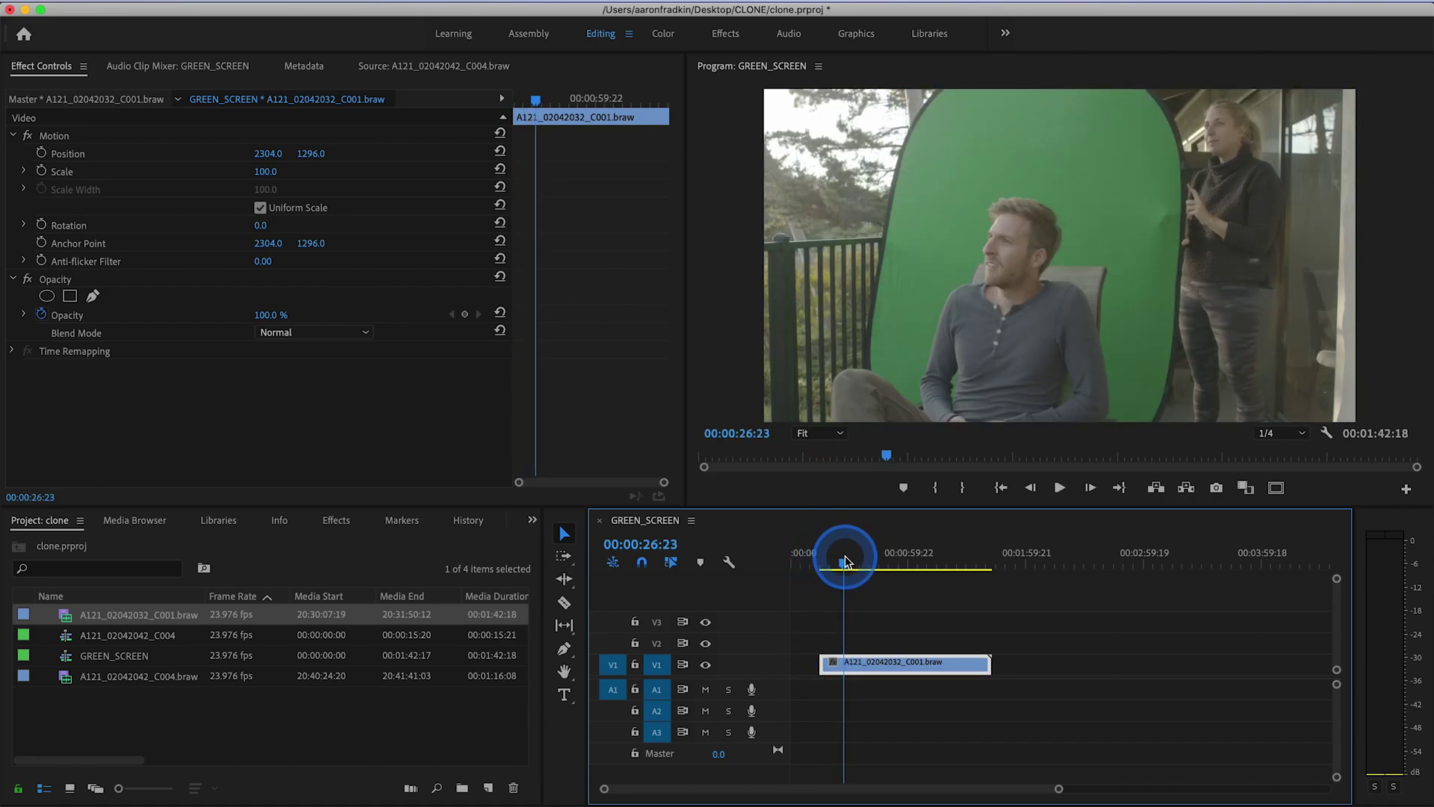
click(564, 602)
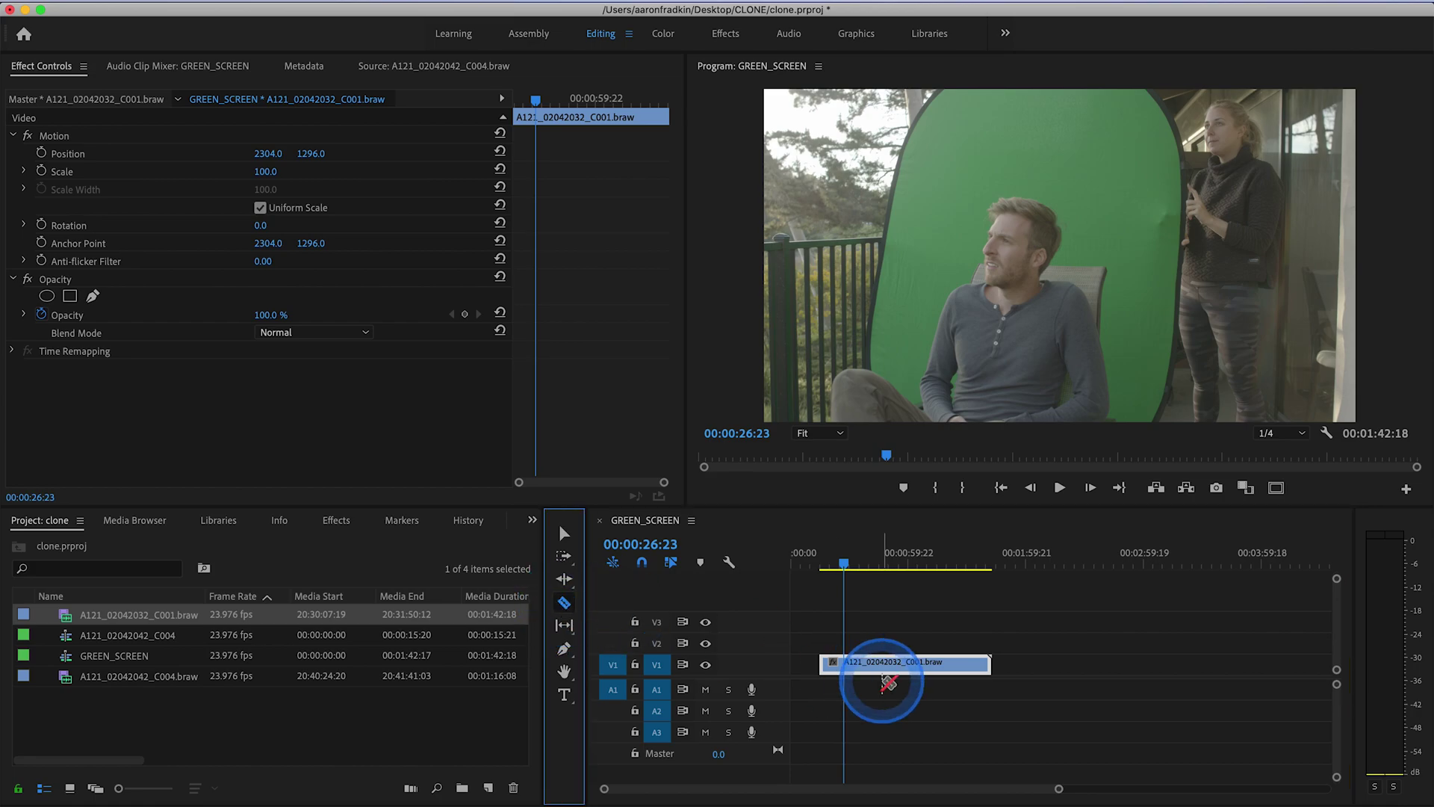
click(843, 663)
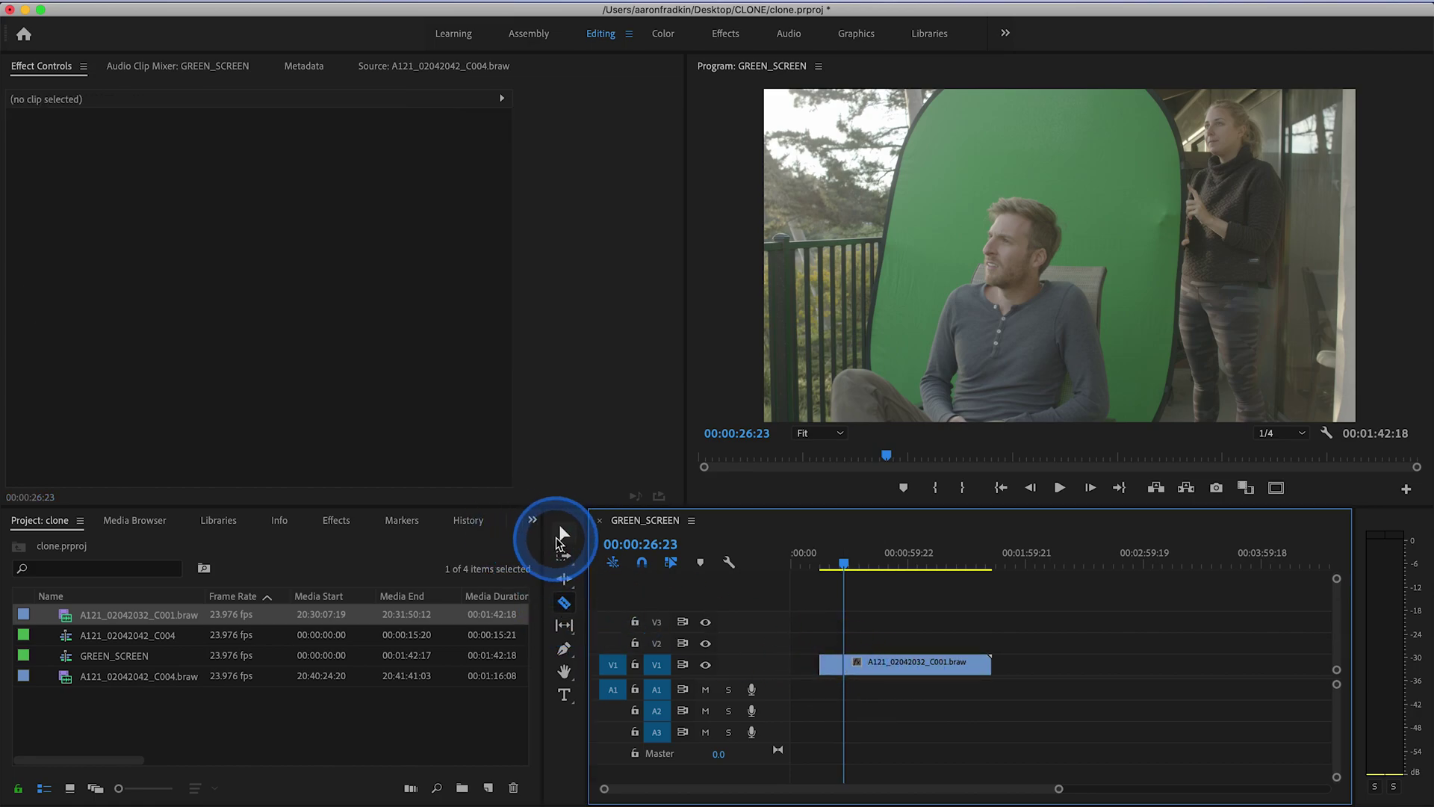
click(562, 532)
drag(831, 663, 798, 664)
drag(854, 565, 957, 553)
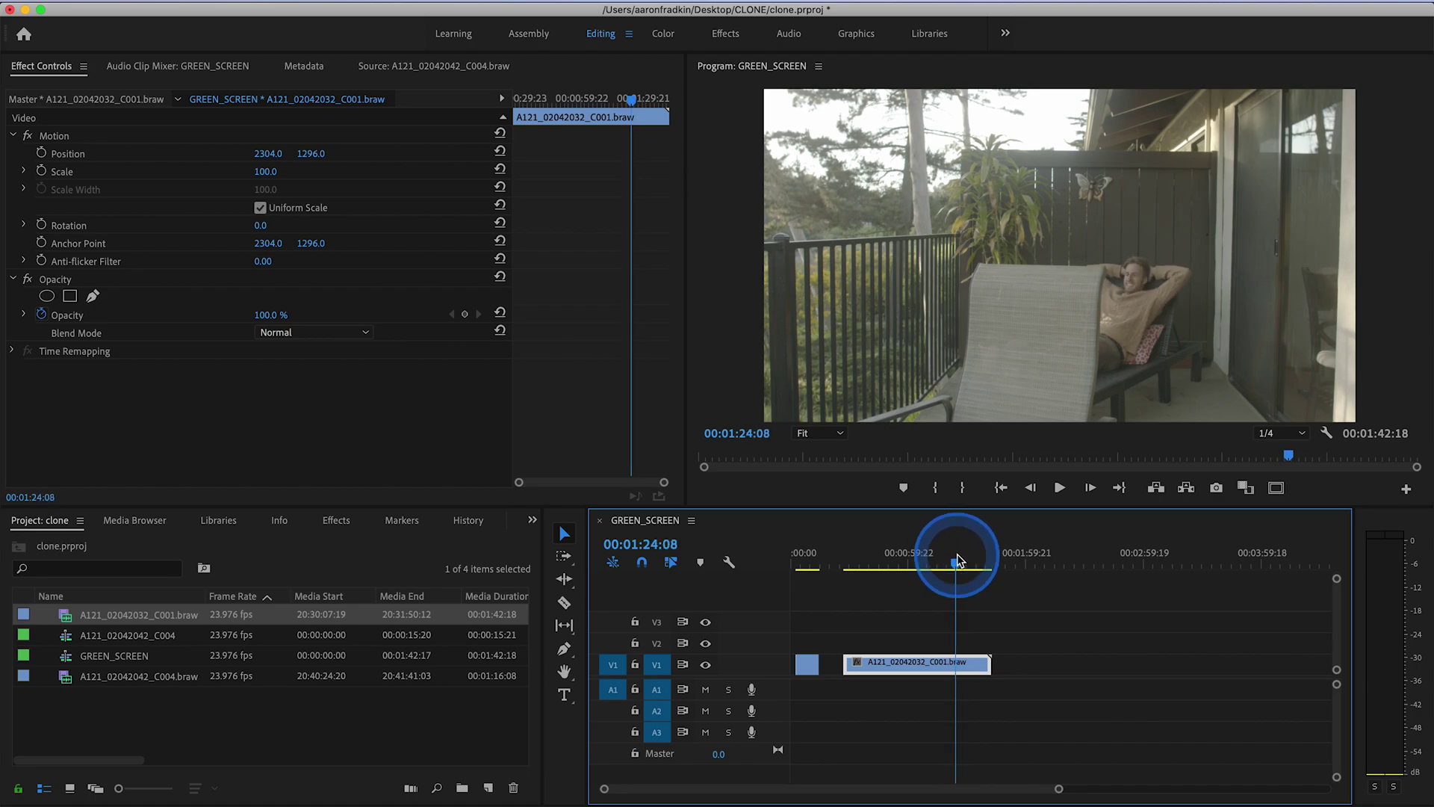
Trim the later C001 piece to start at 00:01:24:08 and play it back to review
click(825, 685)
drag(846, 663, 957, 664)
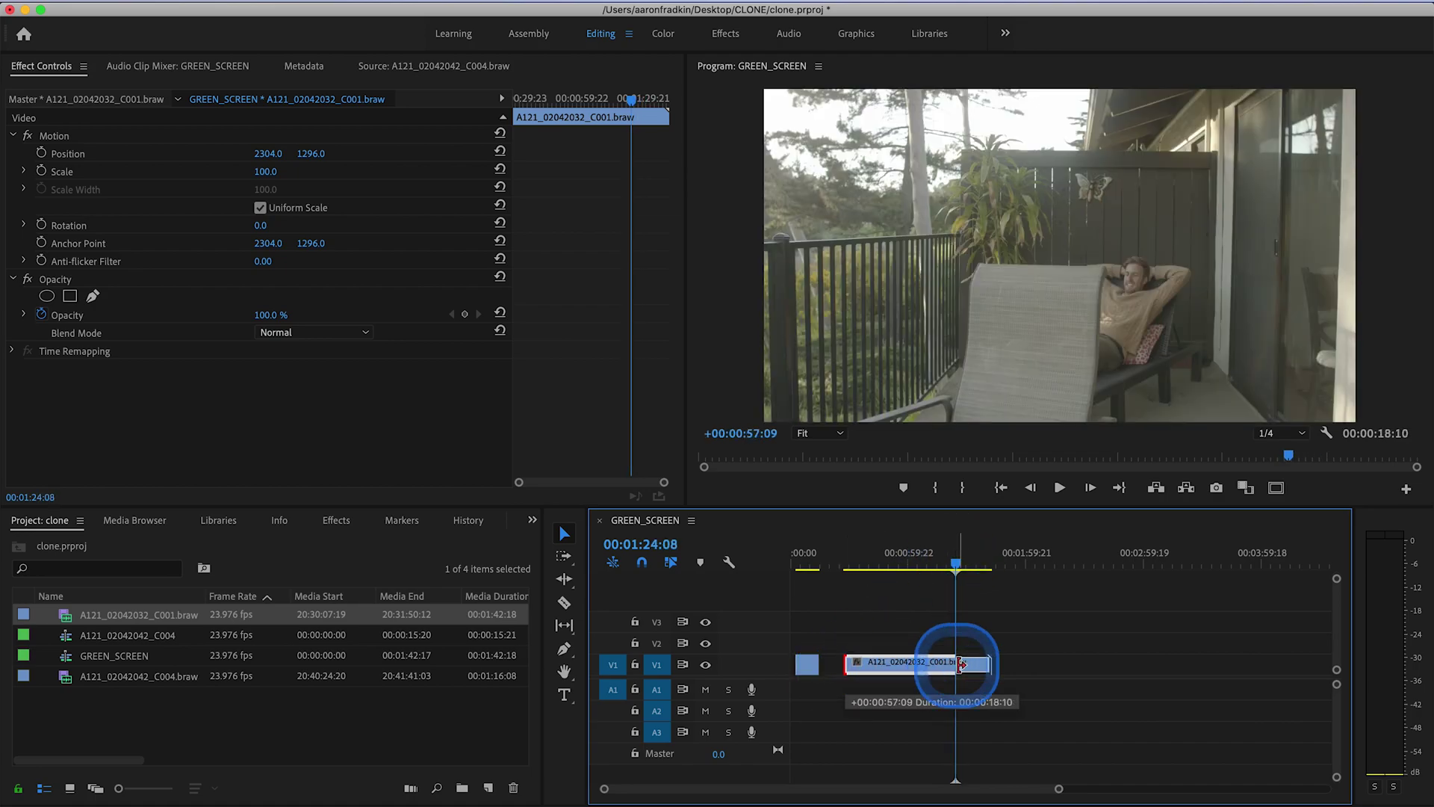
key(space)
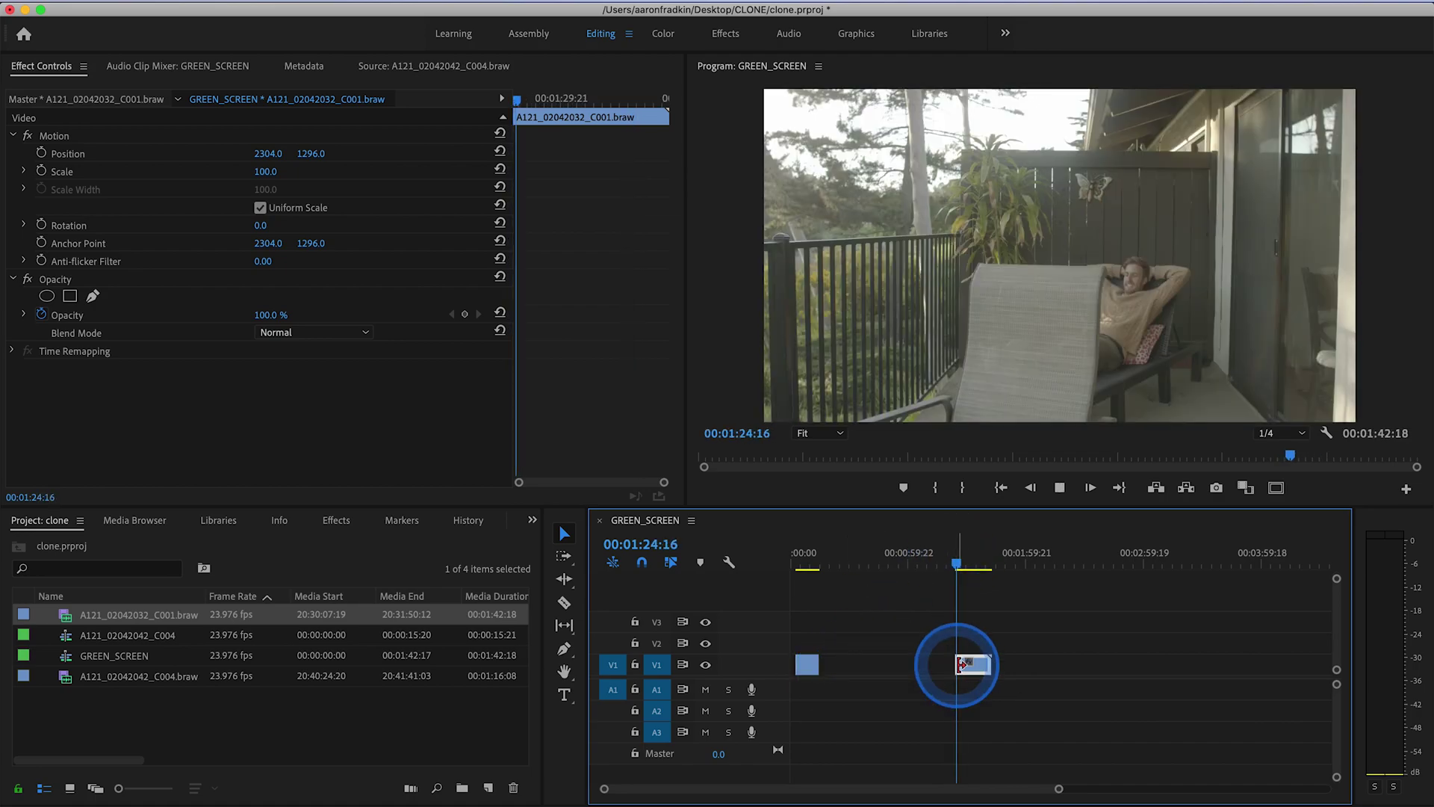
click(963, 566)
drag(963, 567, 962, 667)
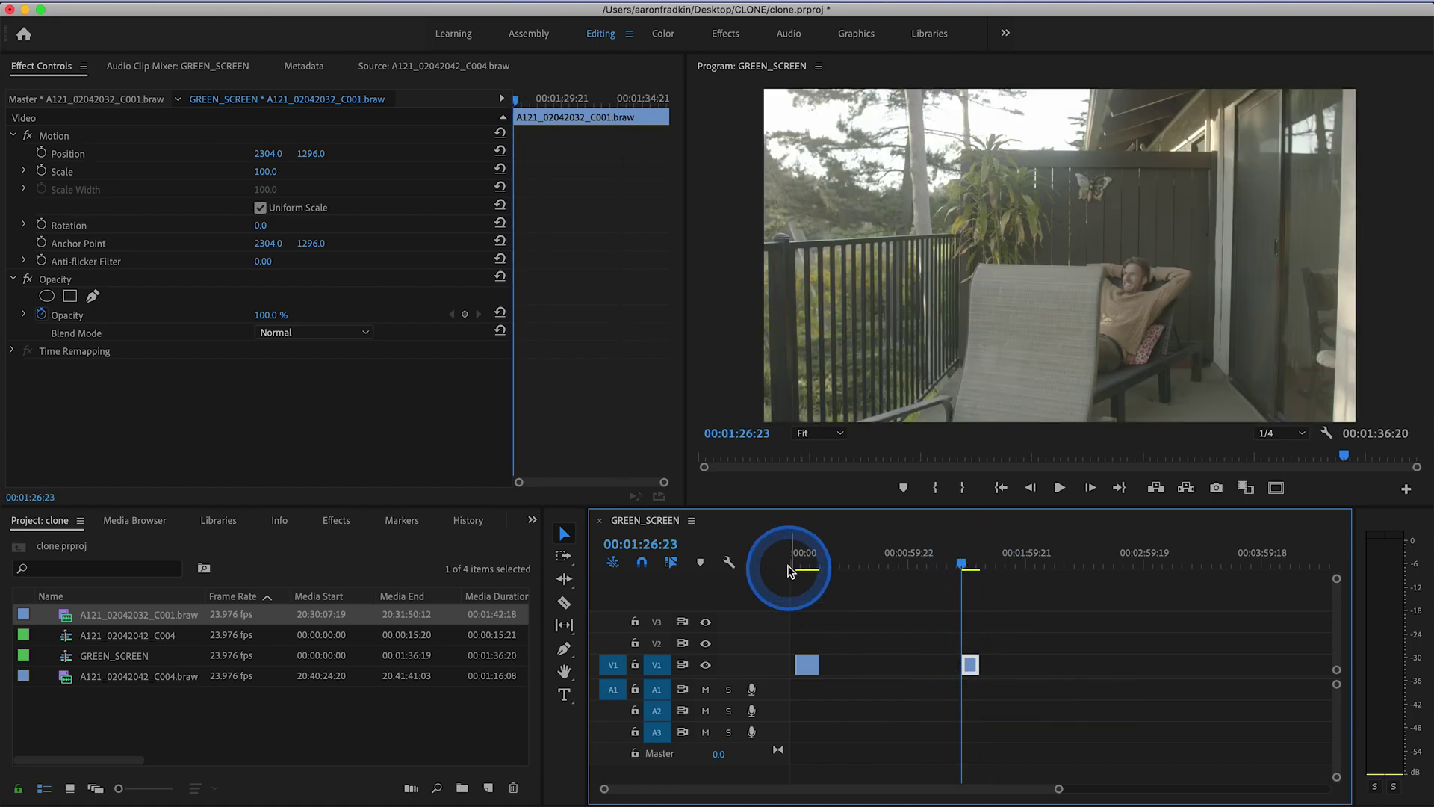
click(804, 559)
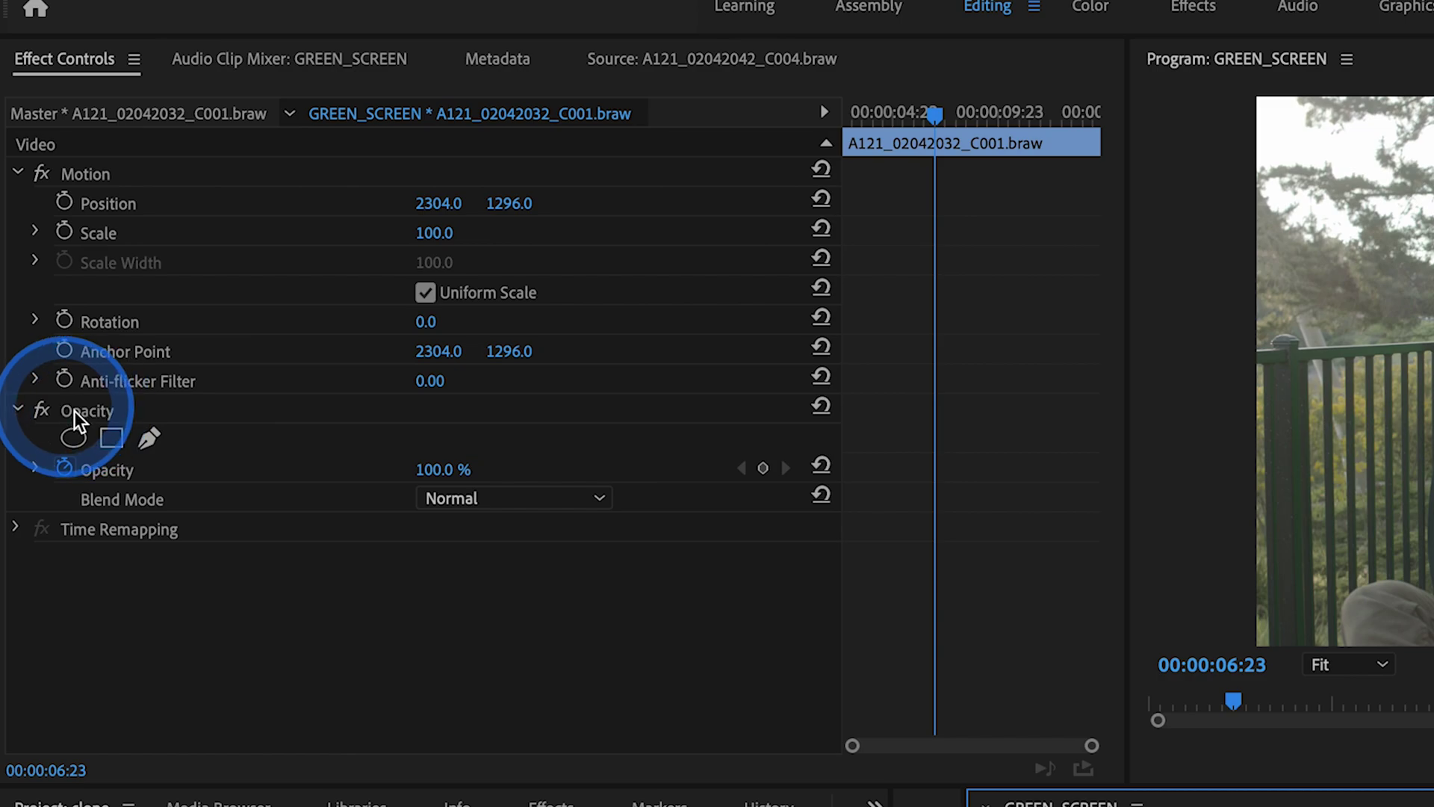
Start a free-draw opacity mask on the clip with the Program monitor zoomed to 10%
click(147, 443)
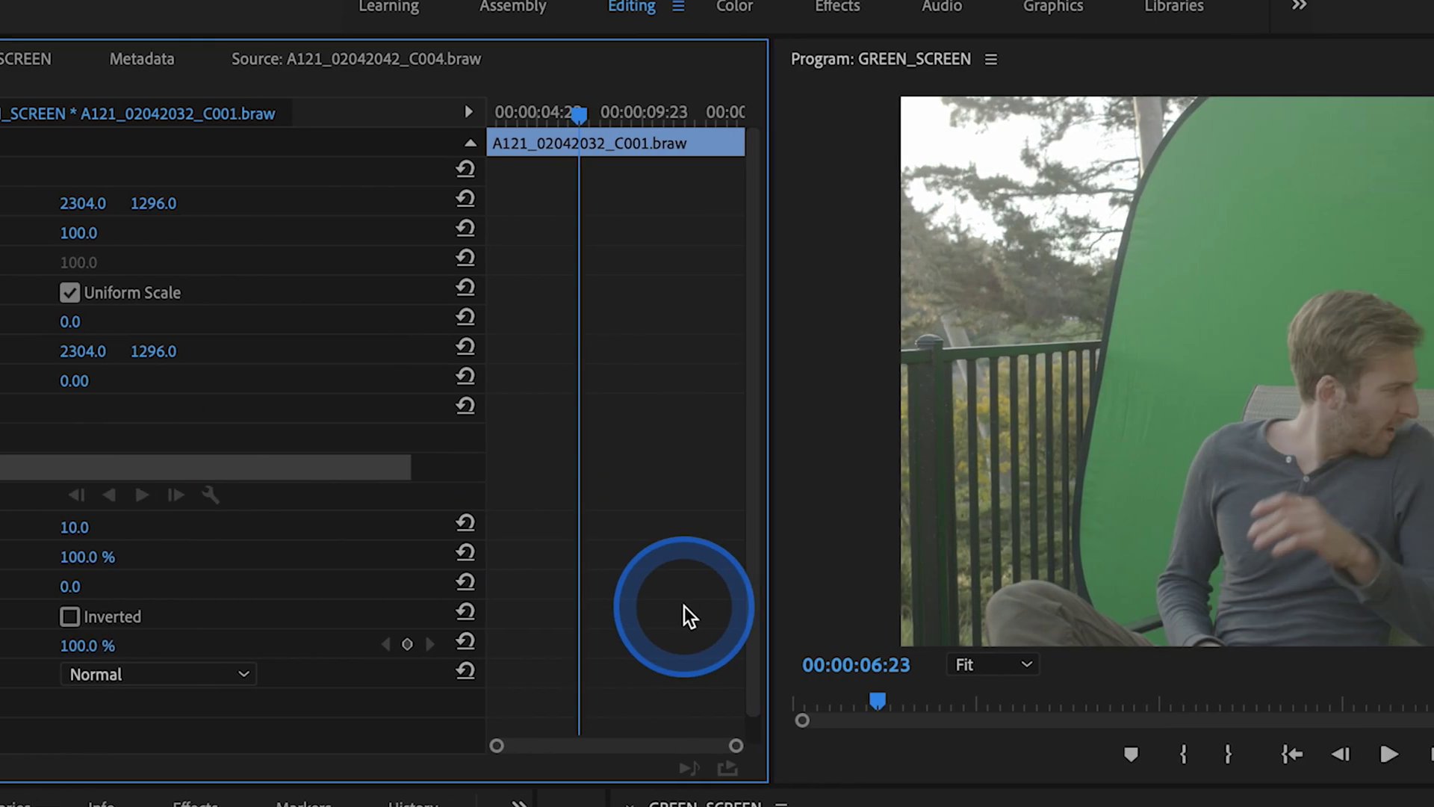
click(1018, 664)
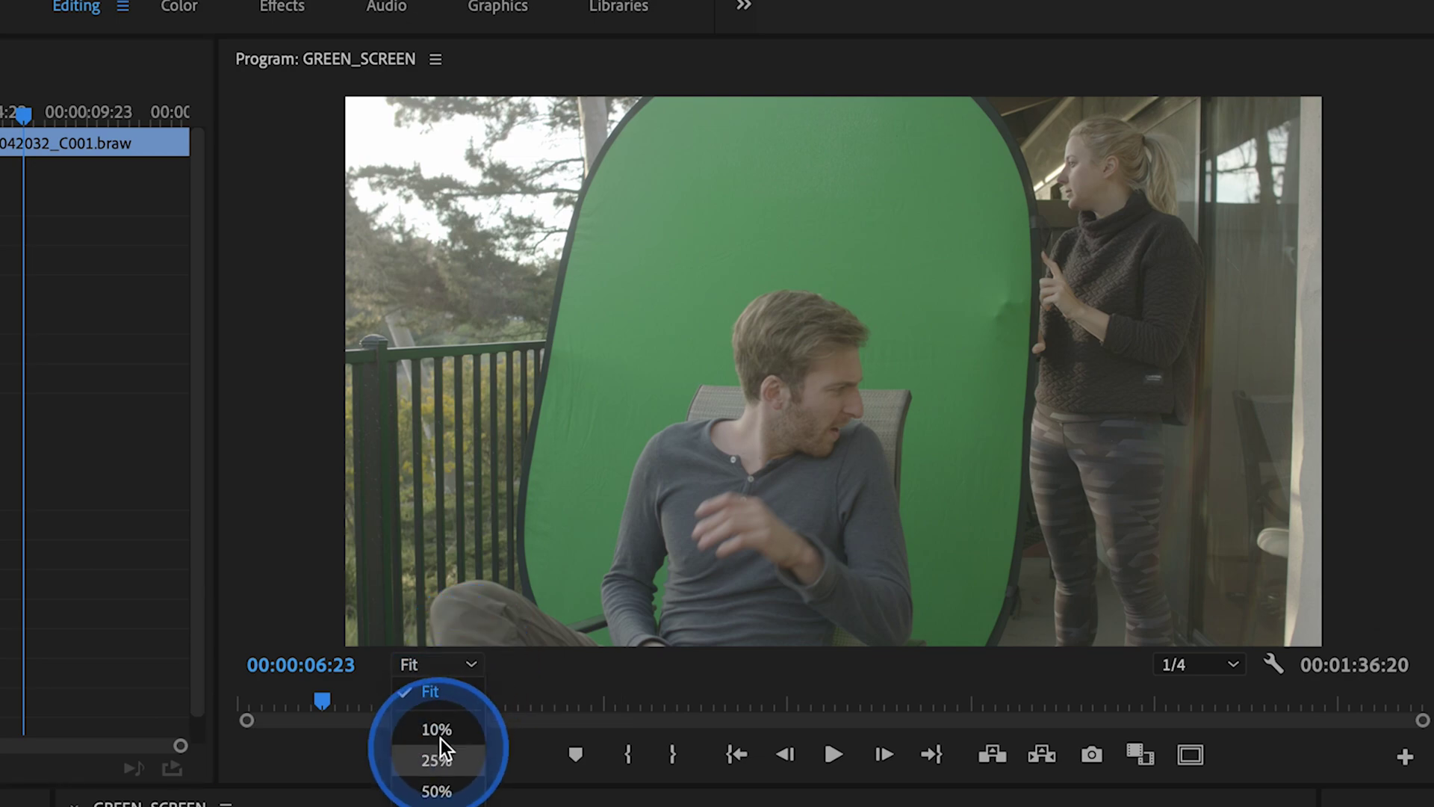
click(441, 735)
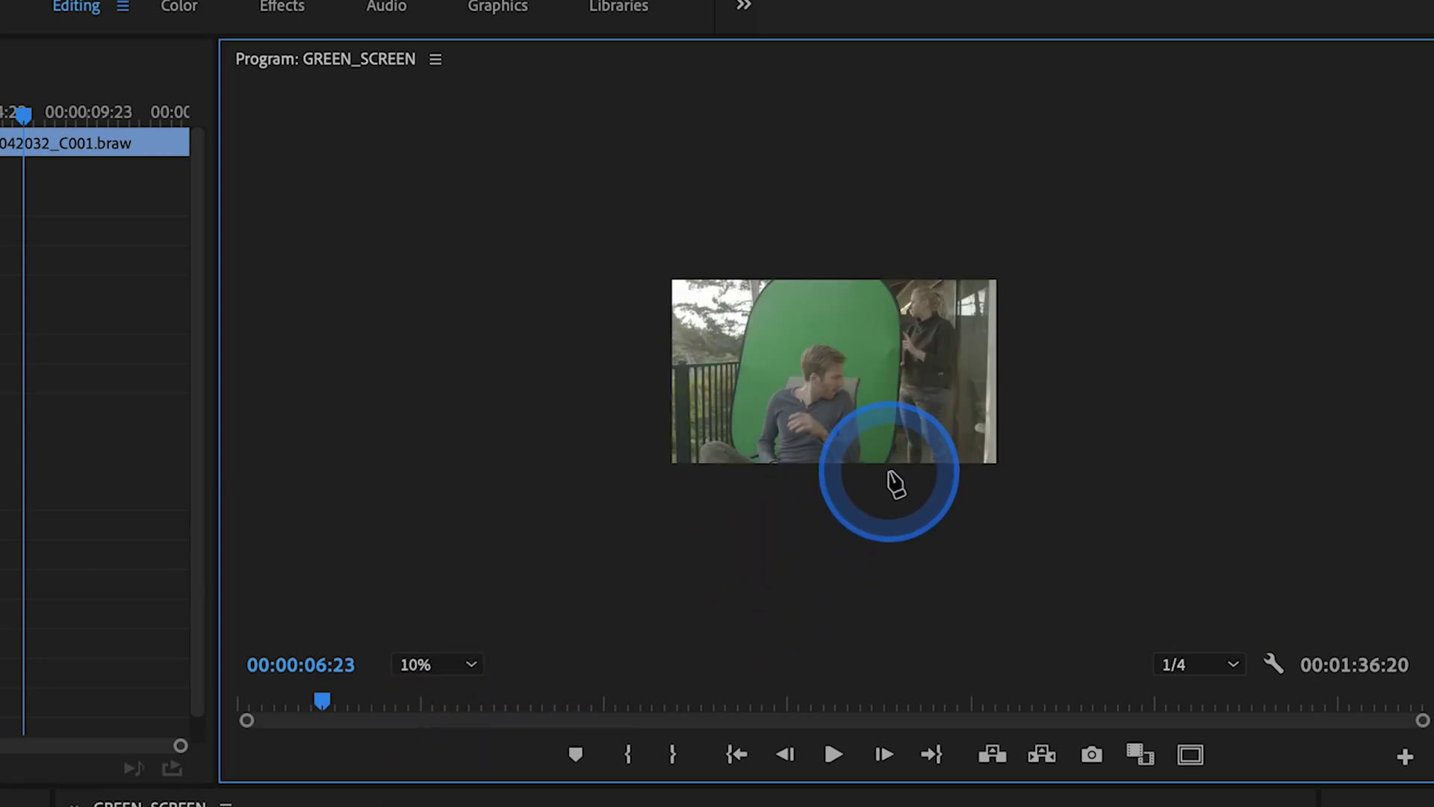
Place mask points around the seated man and chair, closing the path on the first point
click(887, 482)
click(889, 397)
click(871, 319)
click(822, 318)
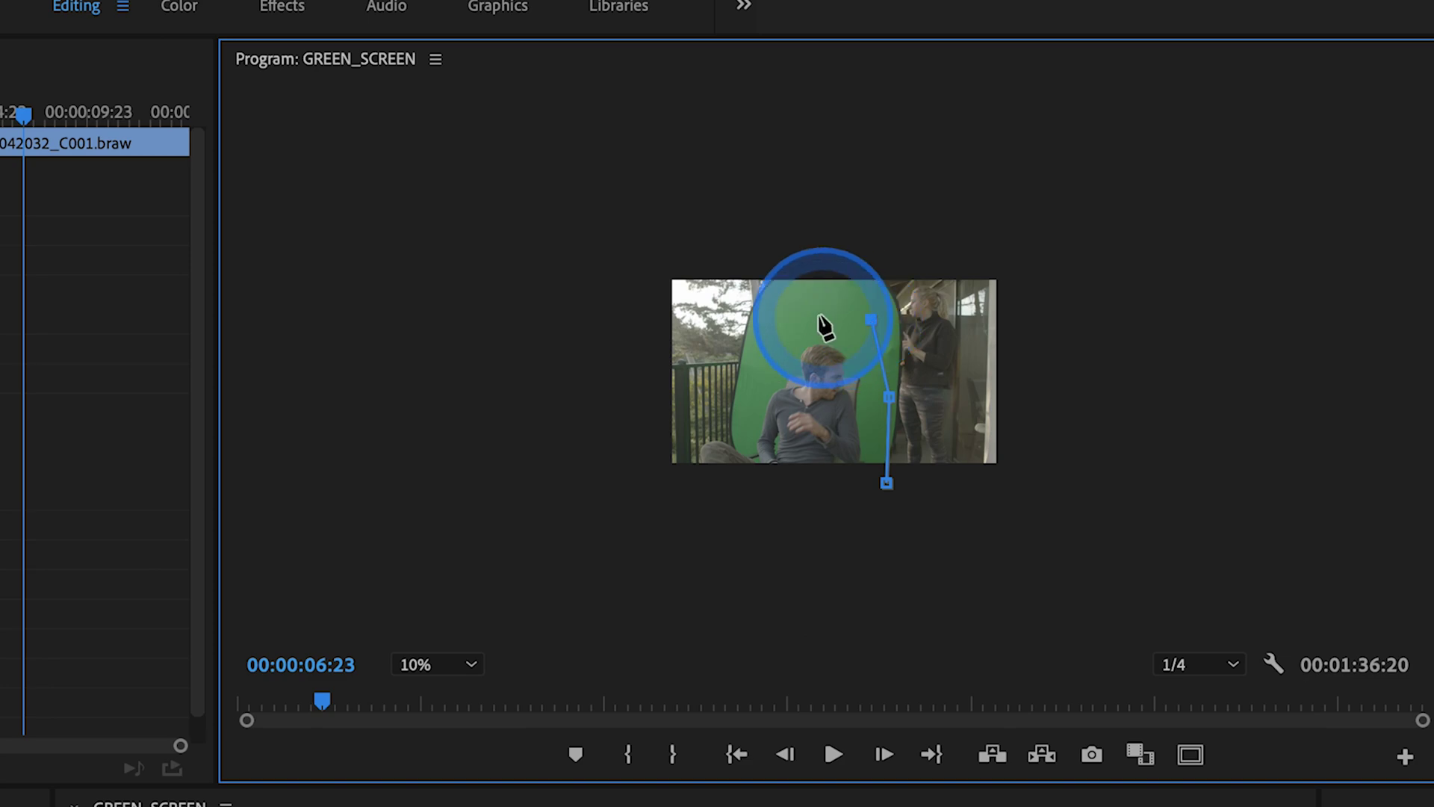
click(803, 311)
click(760, 357)
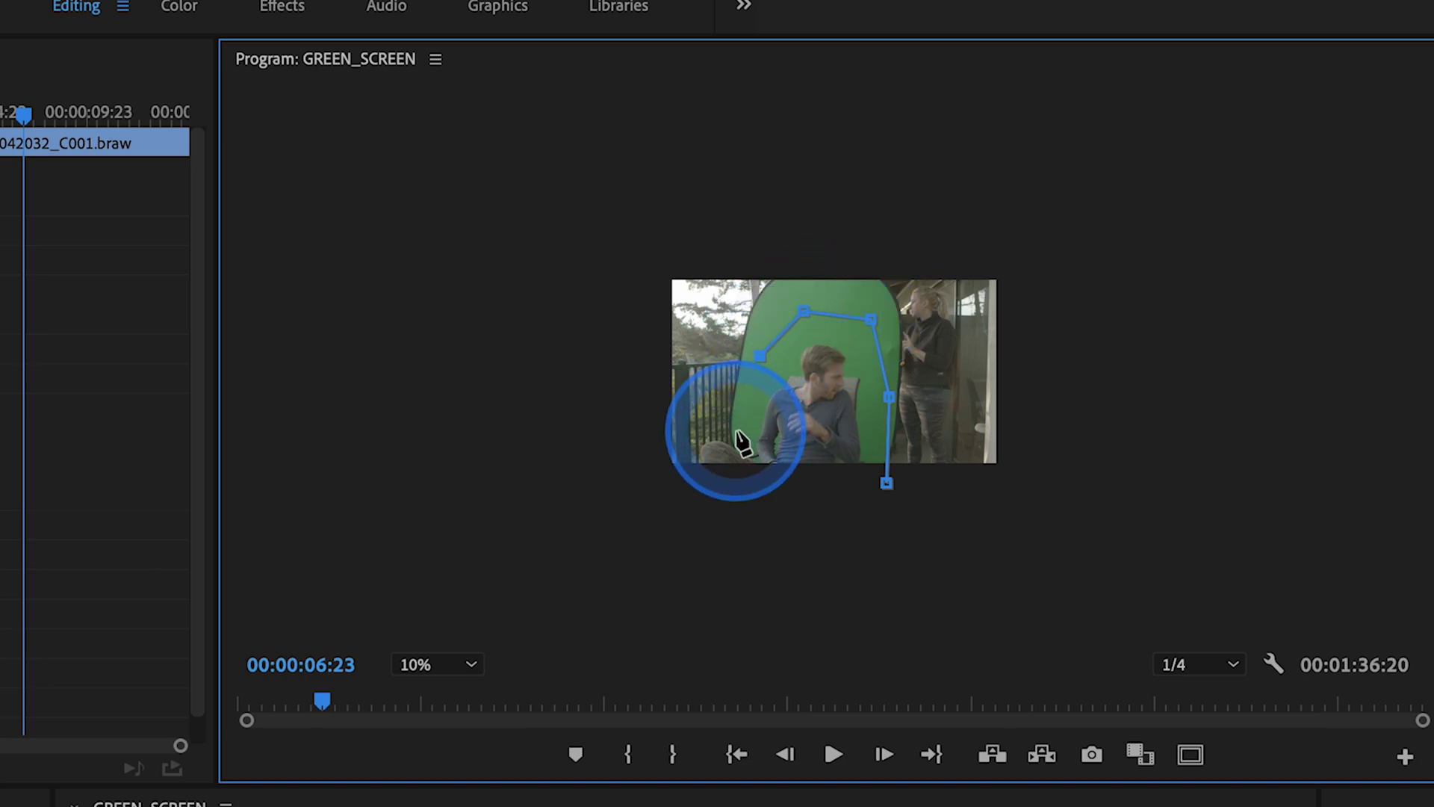
click(738, 431)
click(686, 428)
click(679, 498)
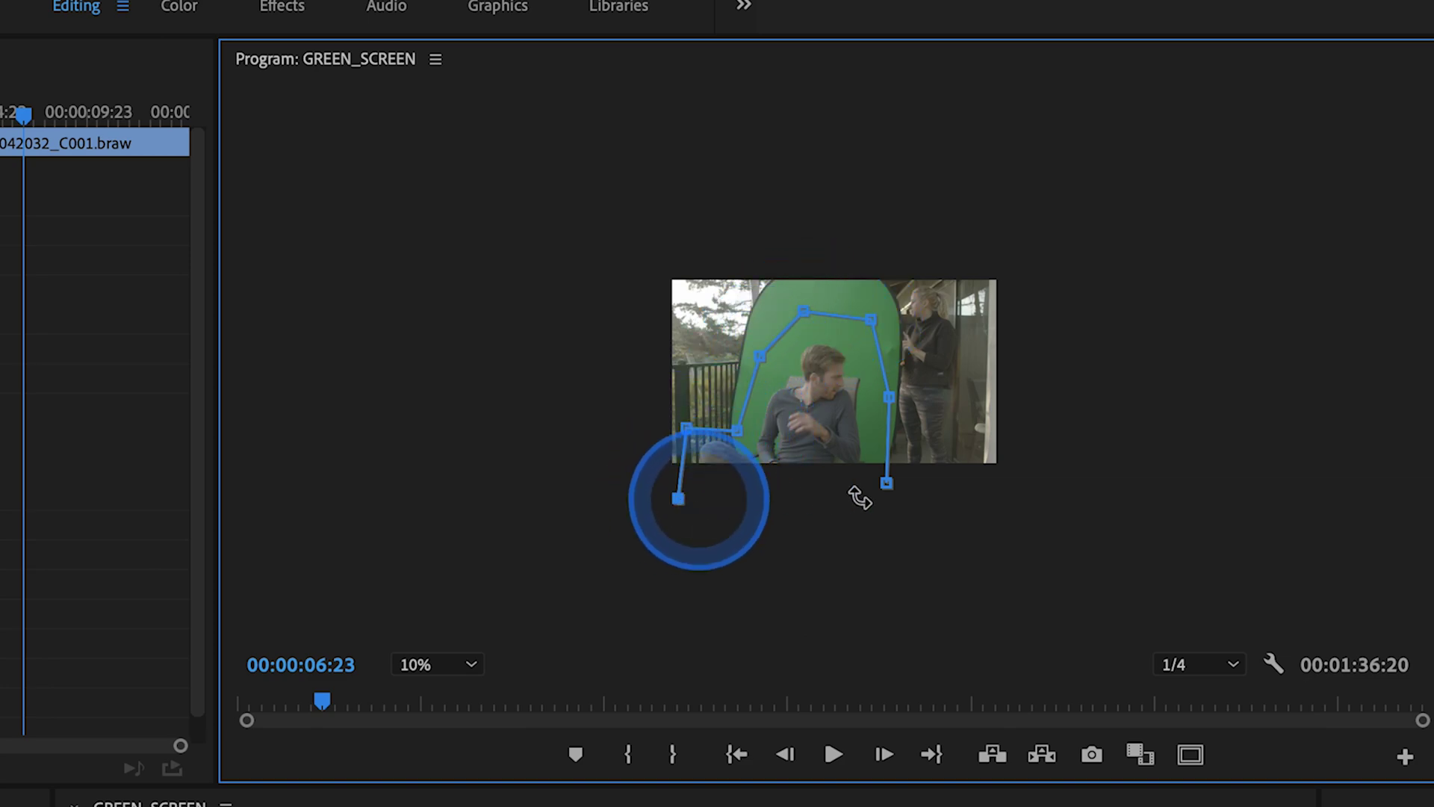
click(887, 482)
click(708, 433)
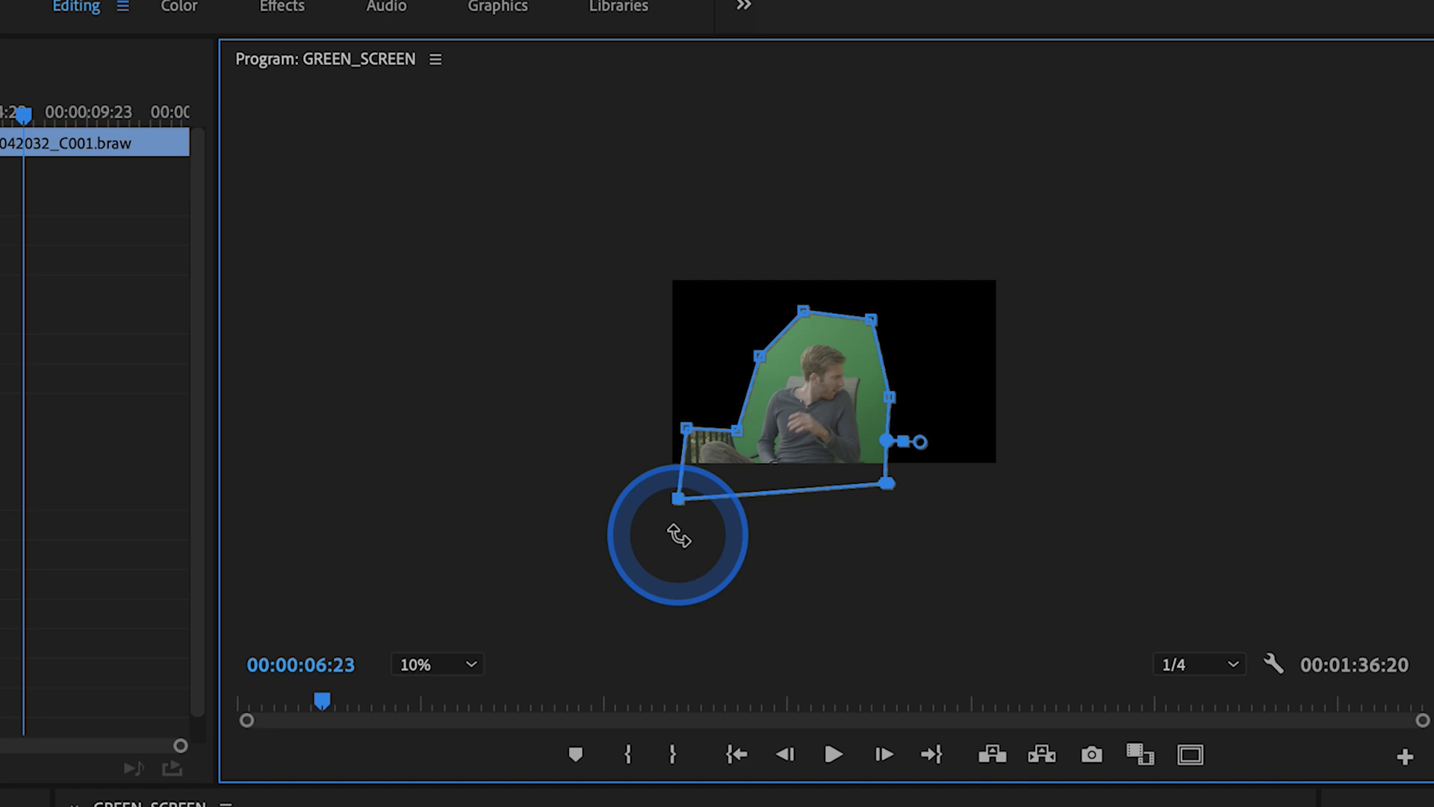
Search the effects library for 'ultra' and apply Ultra Key to the green-screen clip
click(553, 331)
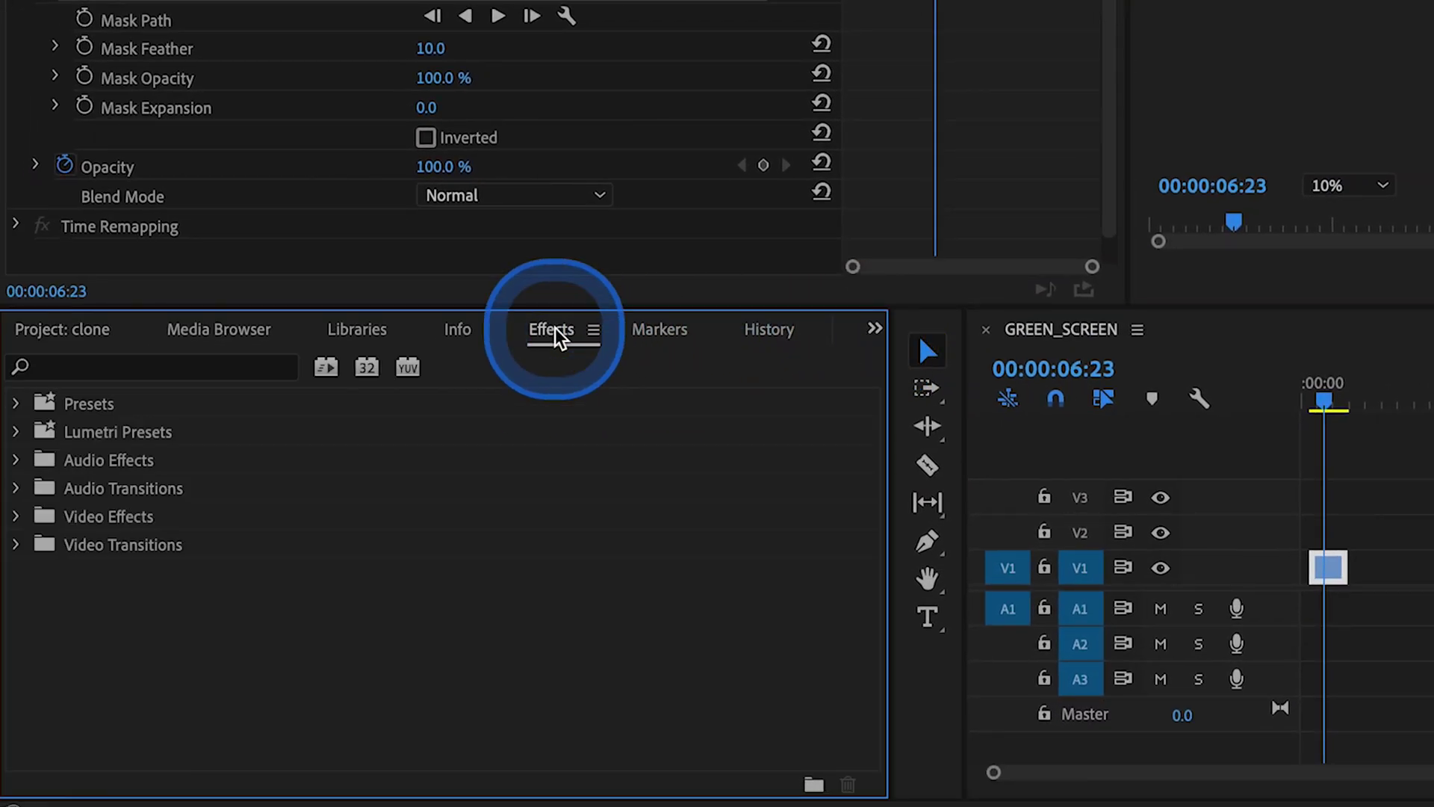
click(273, 374)
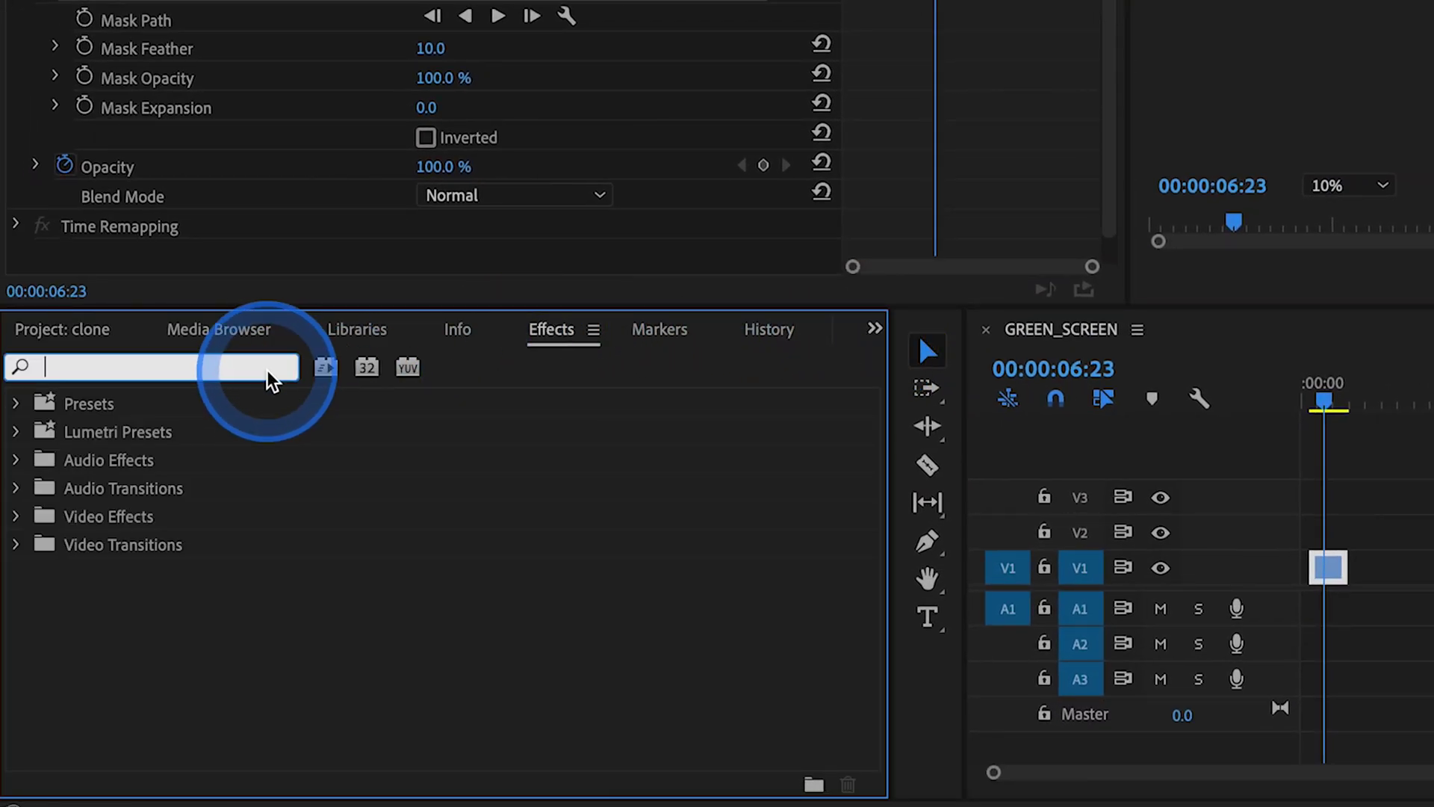
text(ultra key)
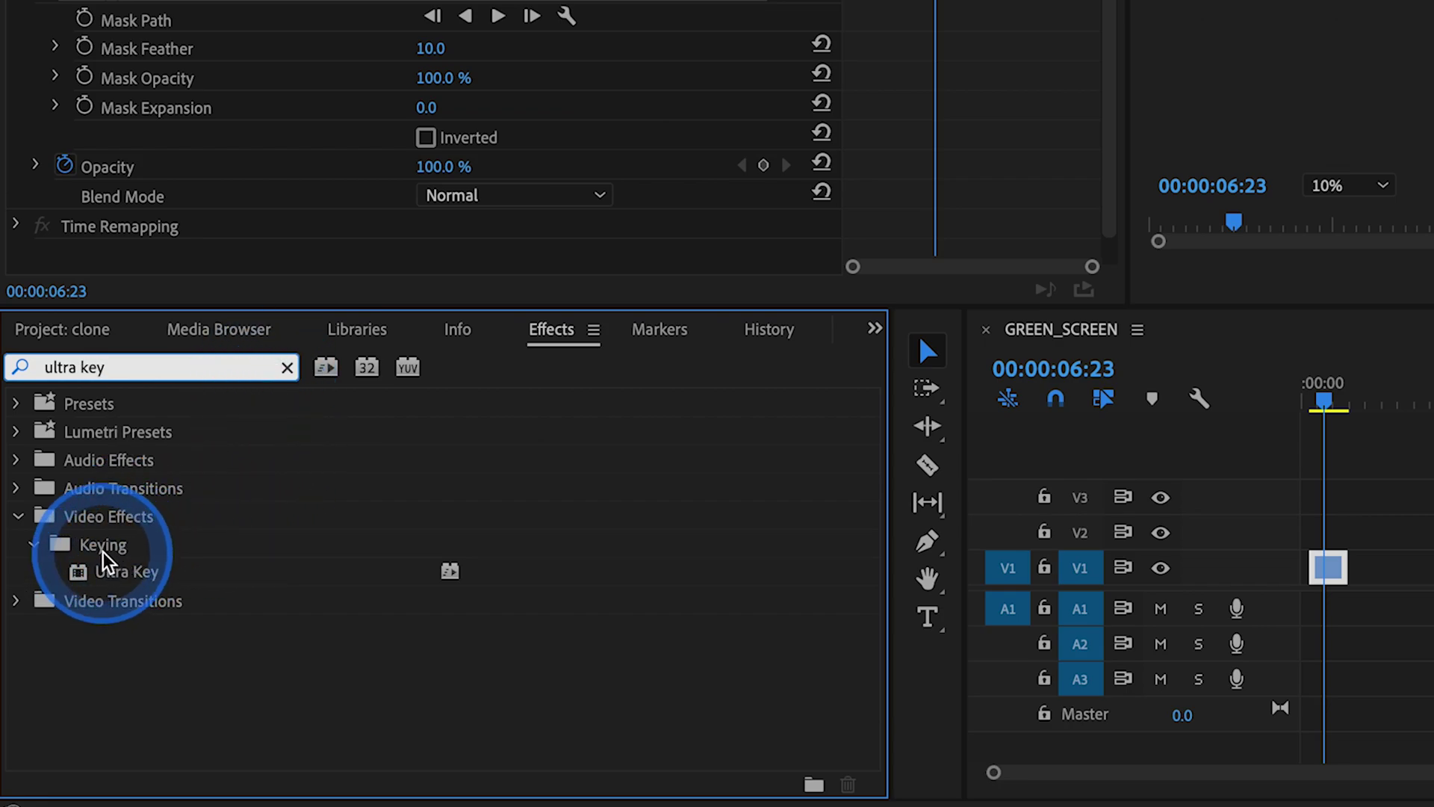
click(87, 581)
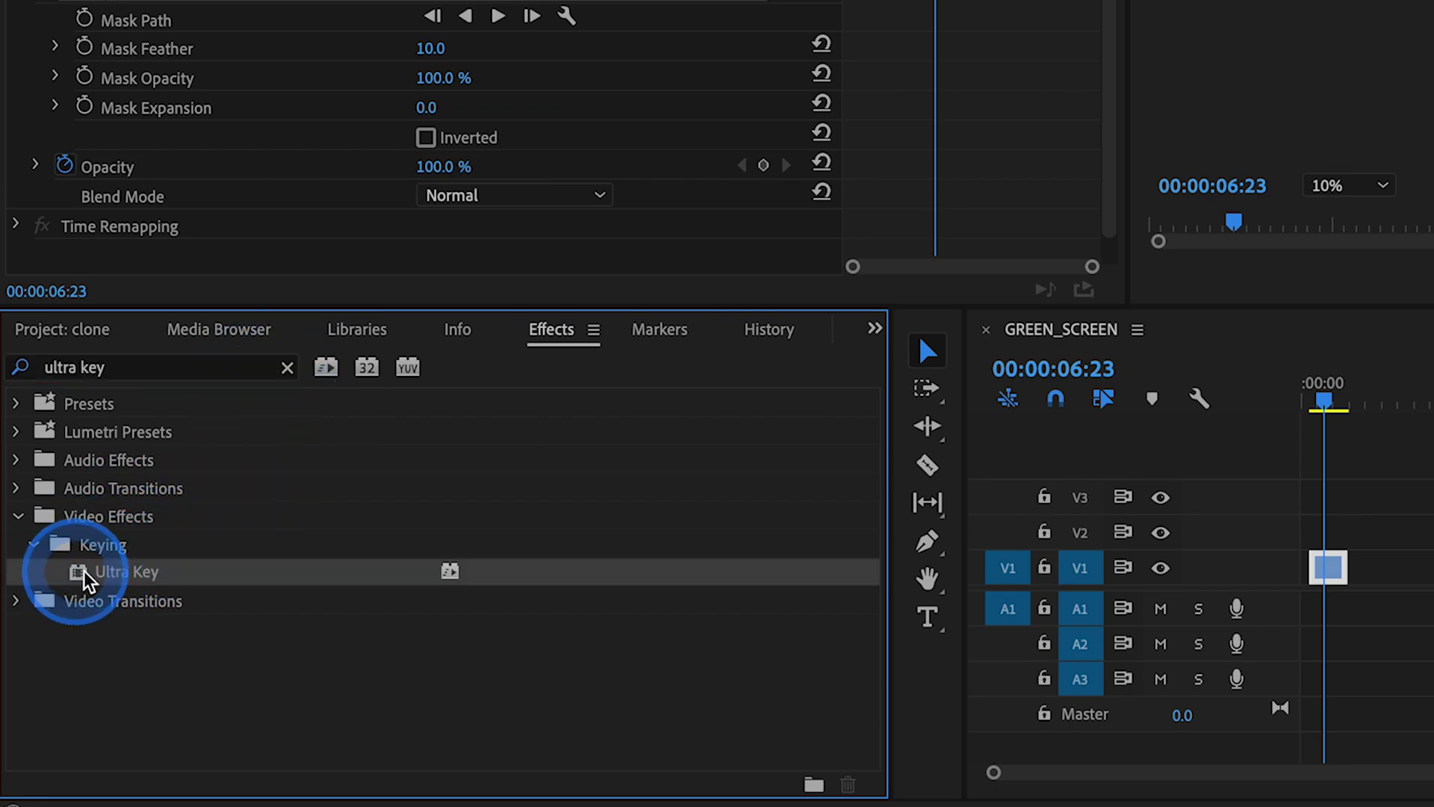
drag(87, 581, 1333, 571)
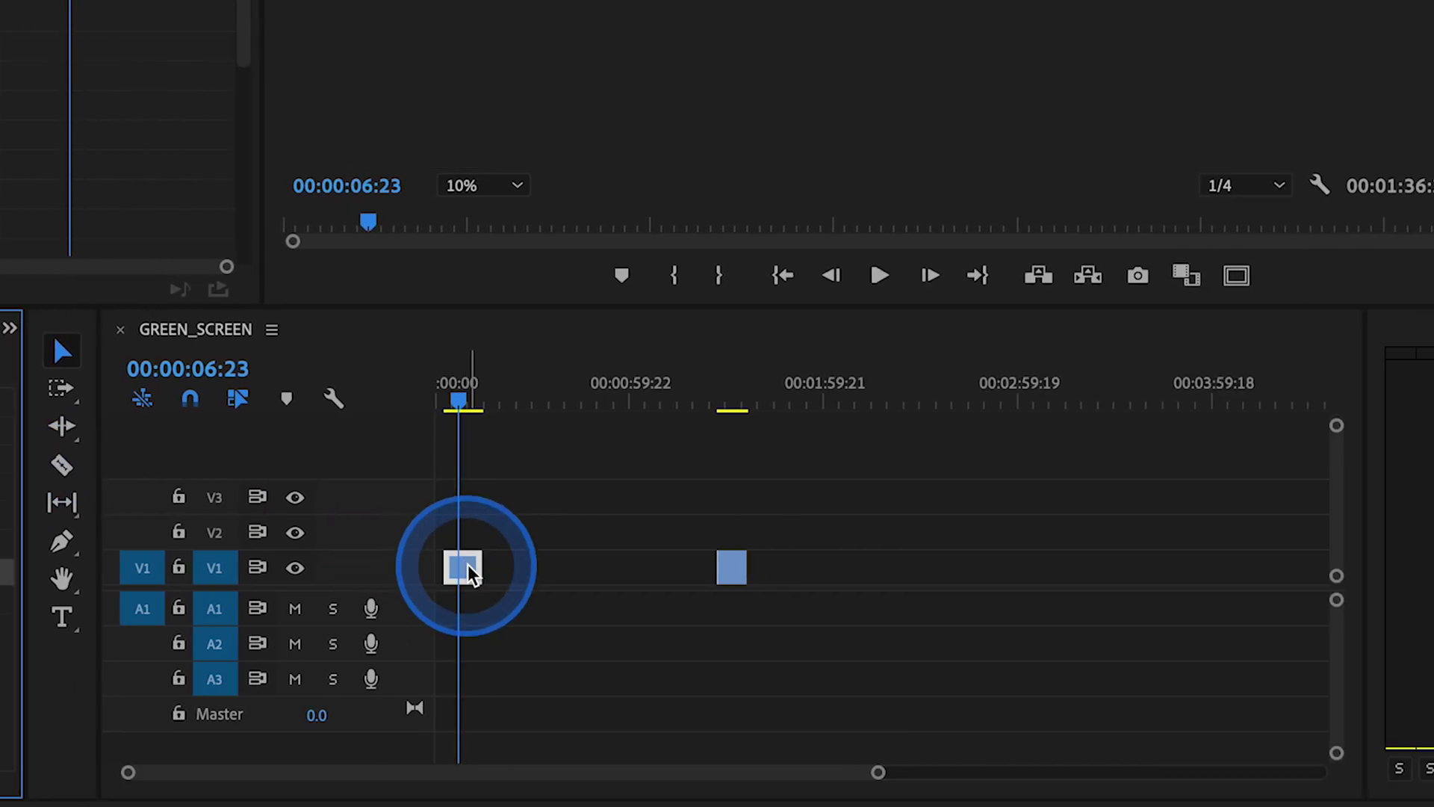
Set the Program monitor zoom back to Fit and select the green-screen clip
click(497, 186)
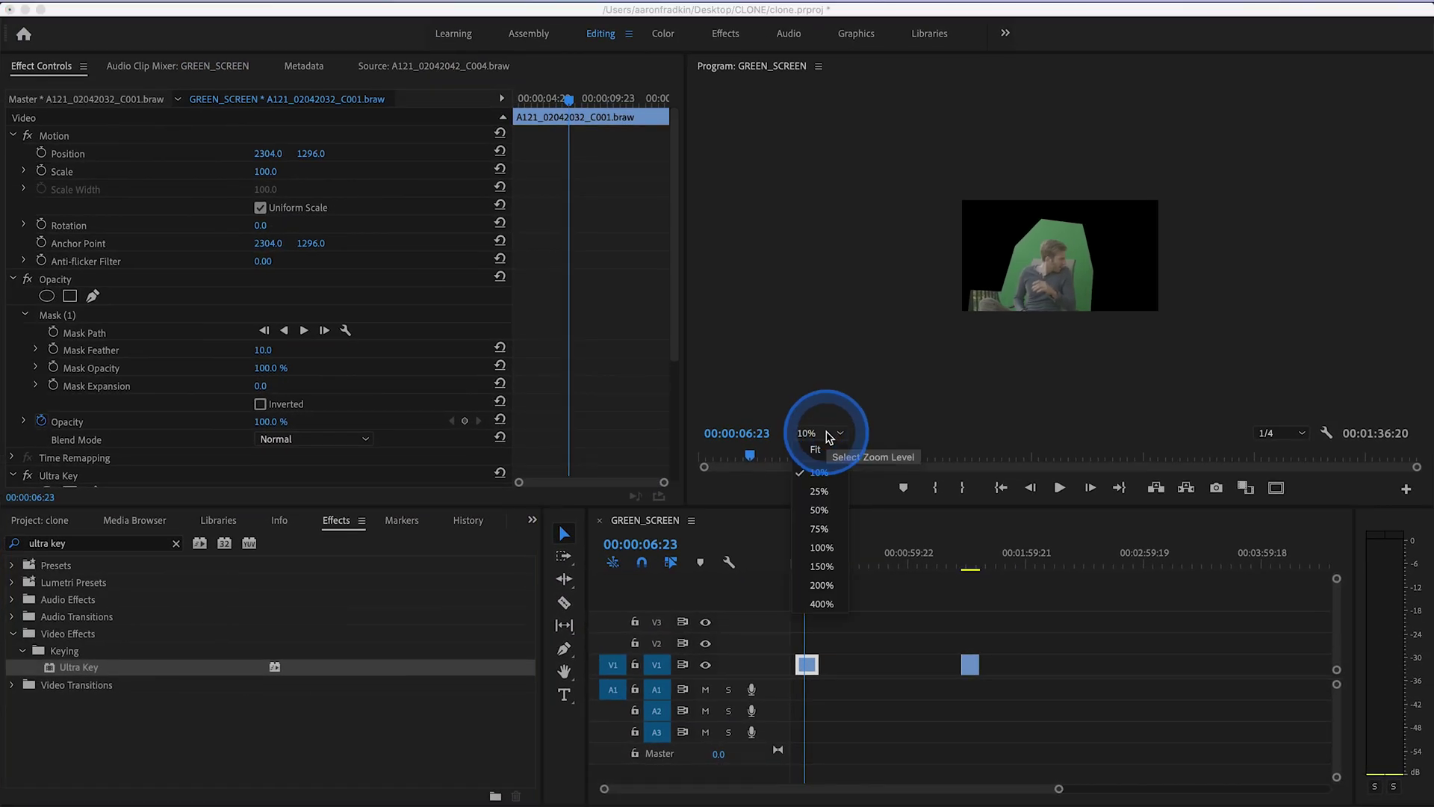
click(818, 449)
click(927, 244)
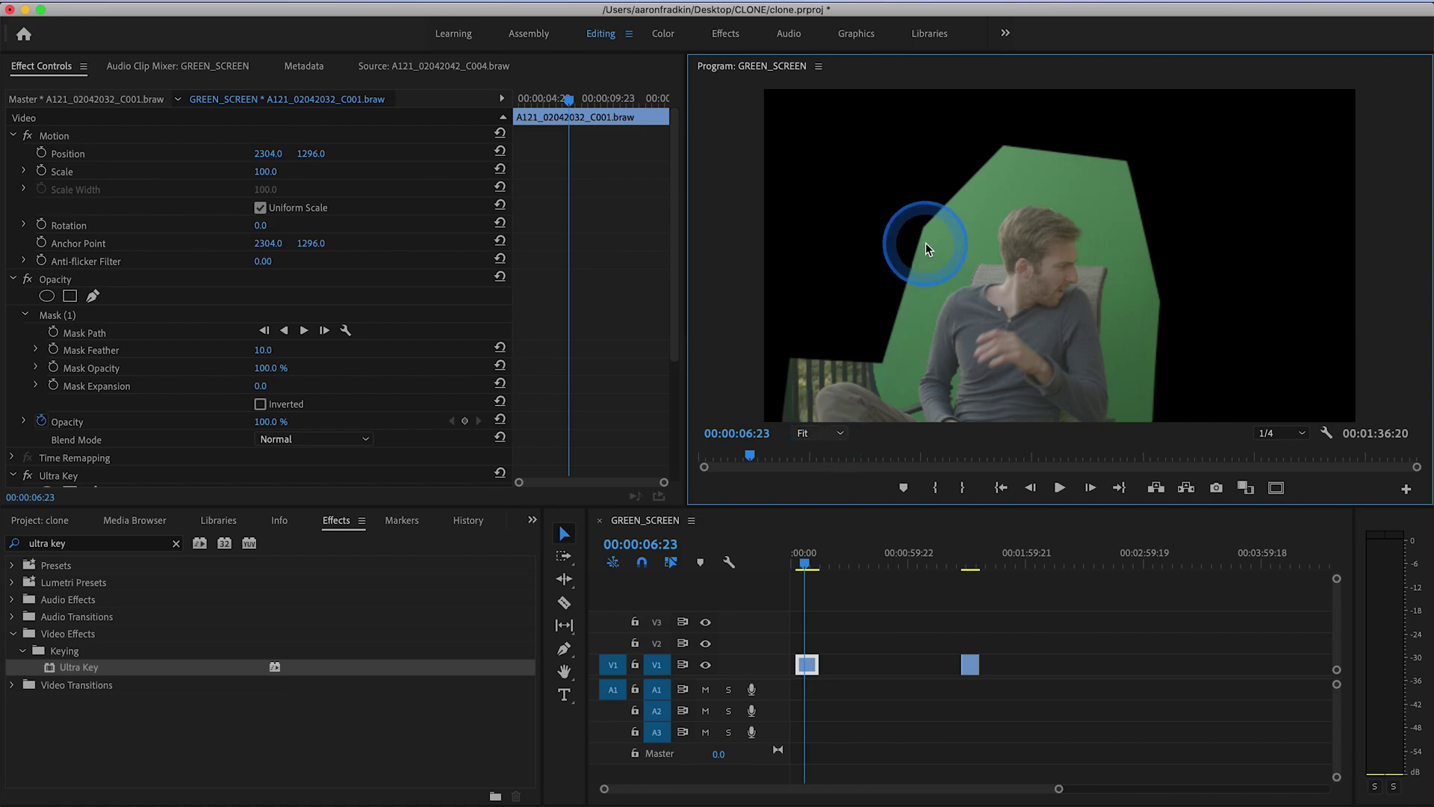
click(825, 649)
click(816, 661)
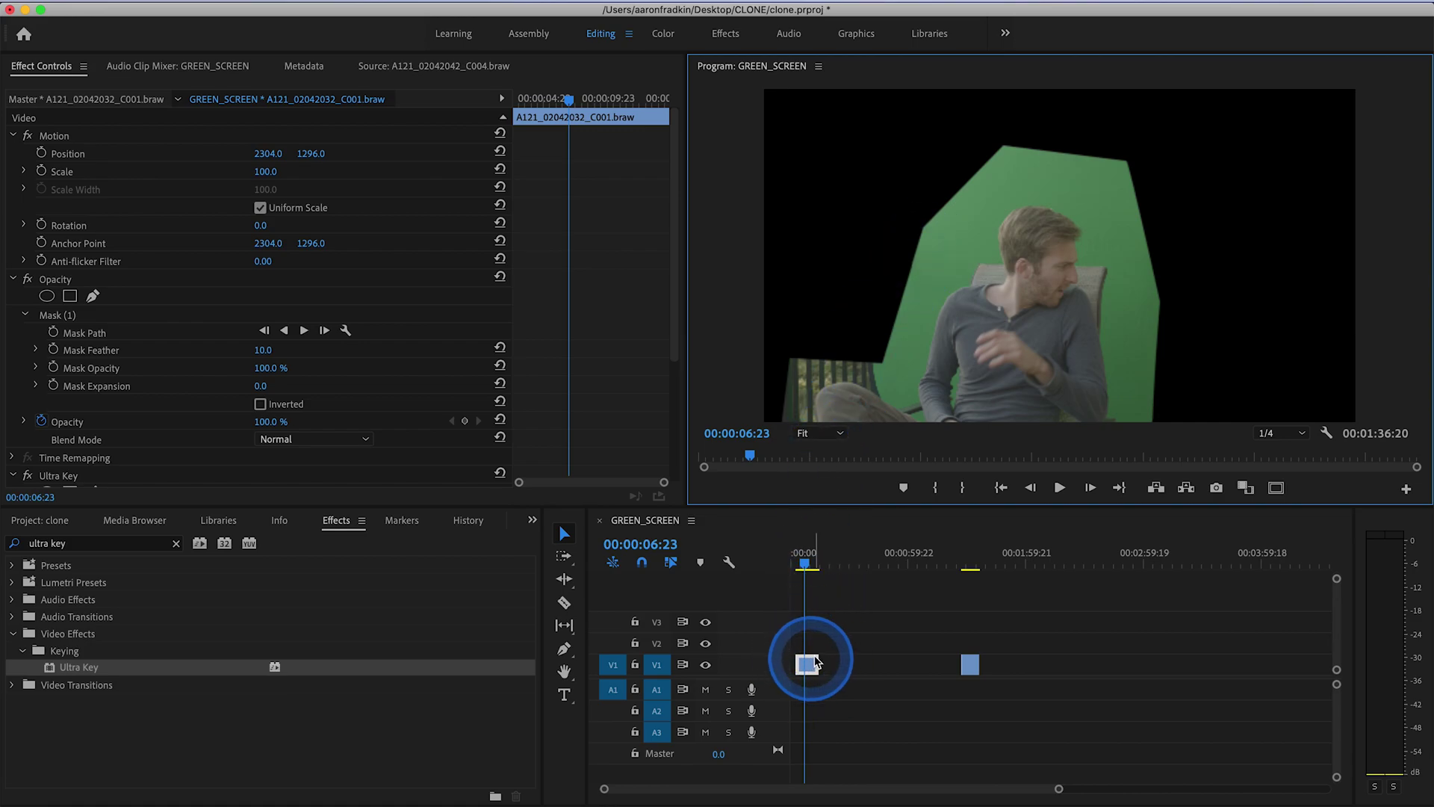
Sample the green backdrop as Ultra Key's key colour and expand Matte Generation
scroll(306, 329, down, 5)
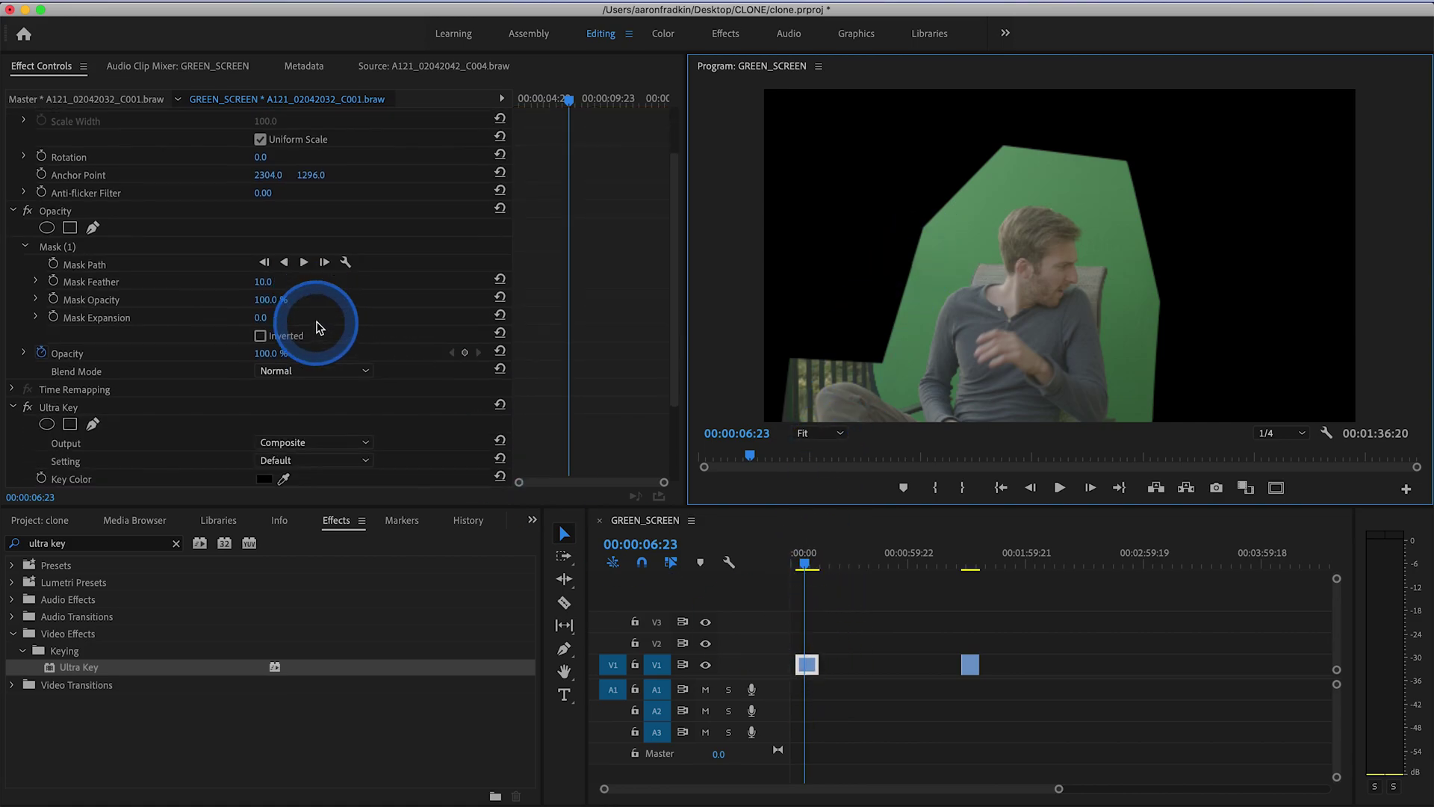
click(47, 315)
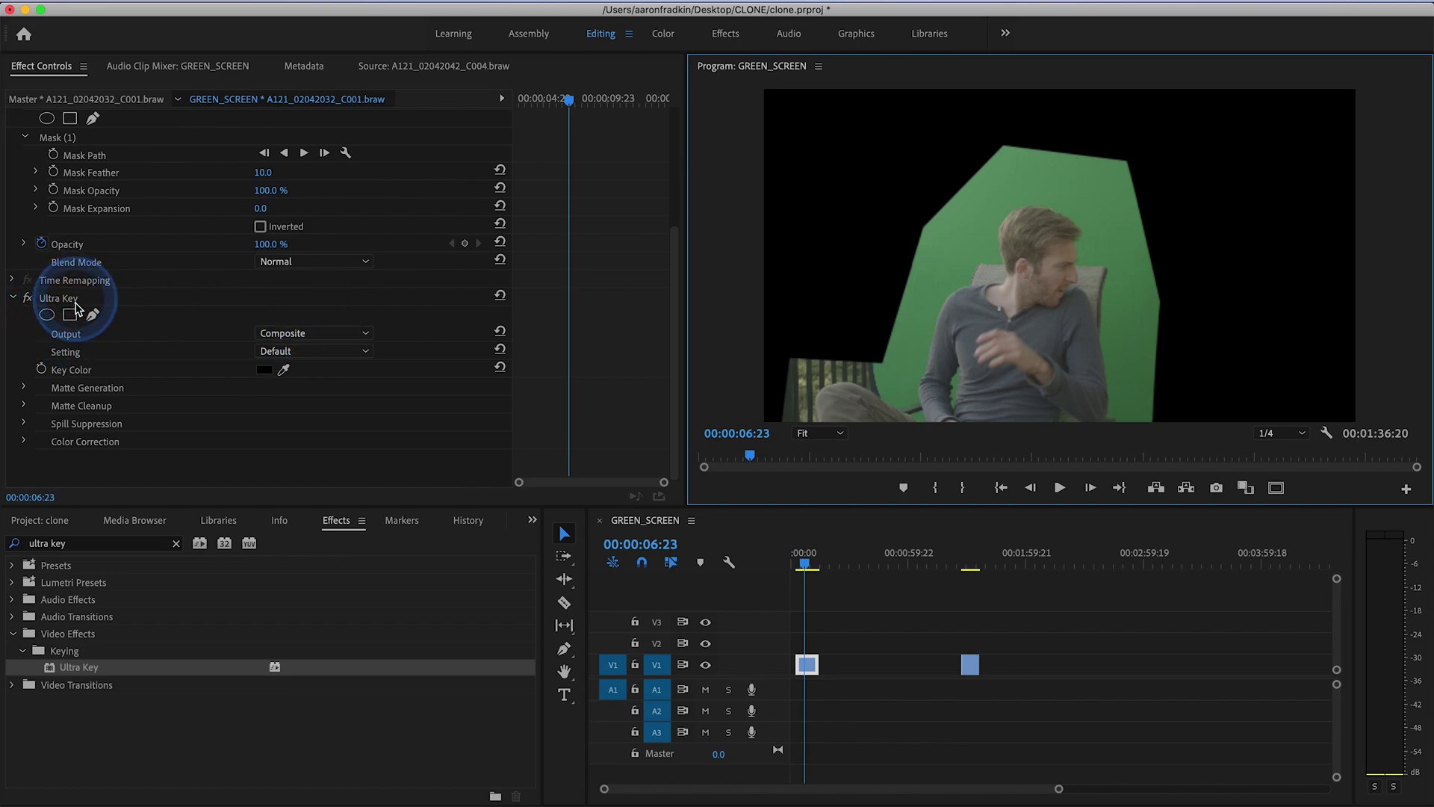
click(284, 371)
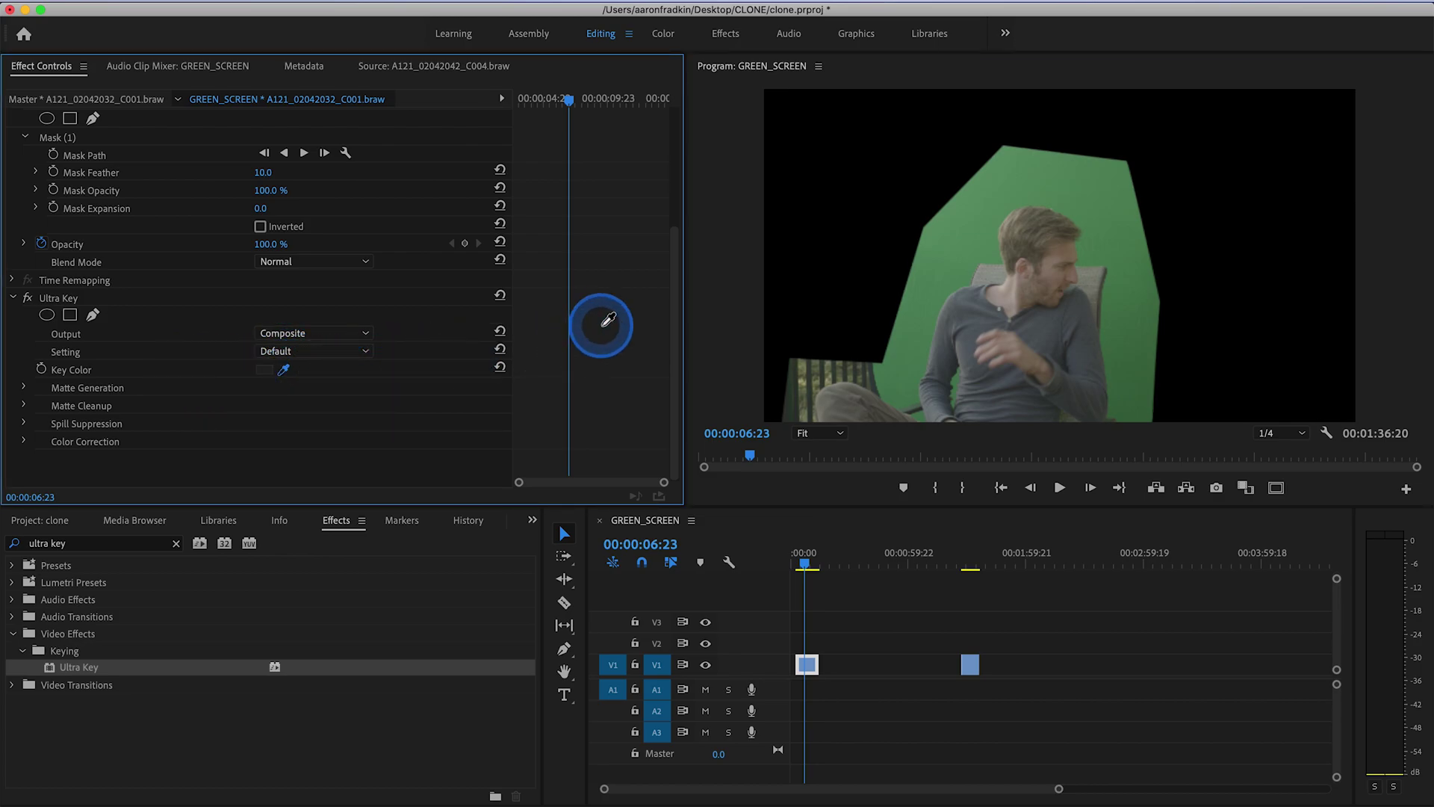
click(972, 226)
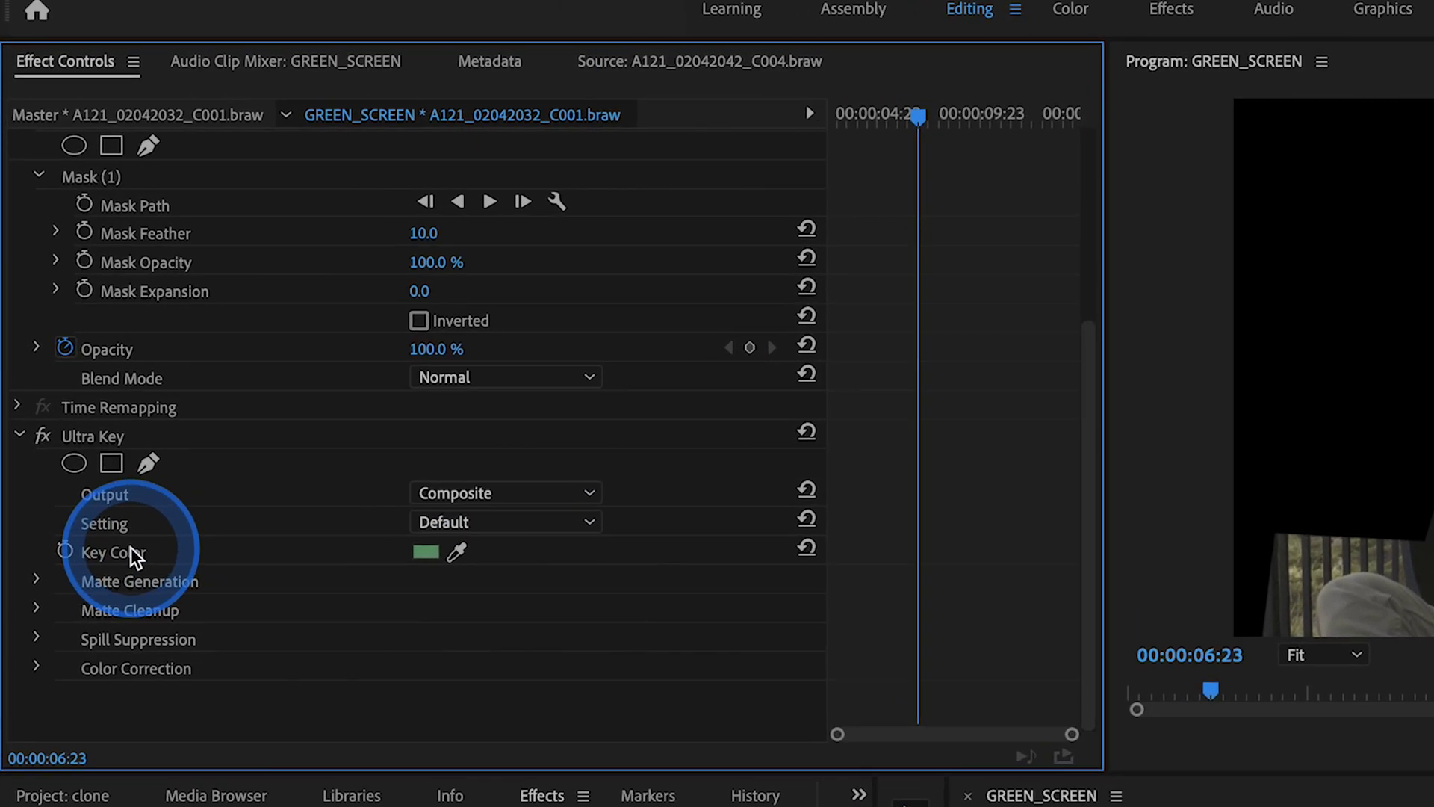
click(37, 612)
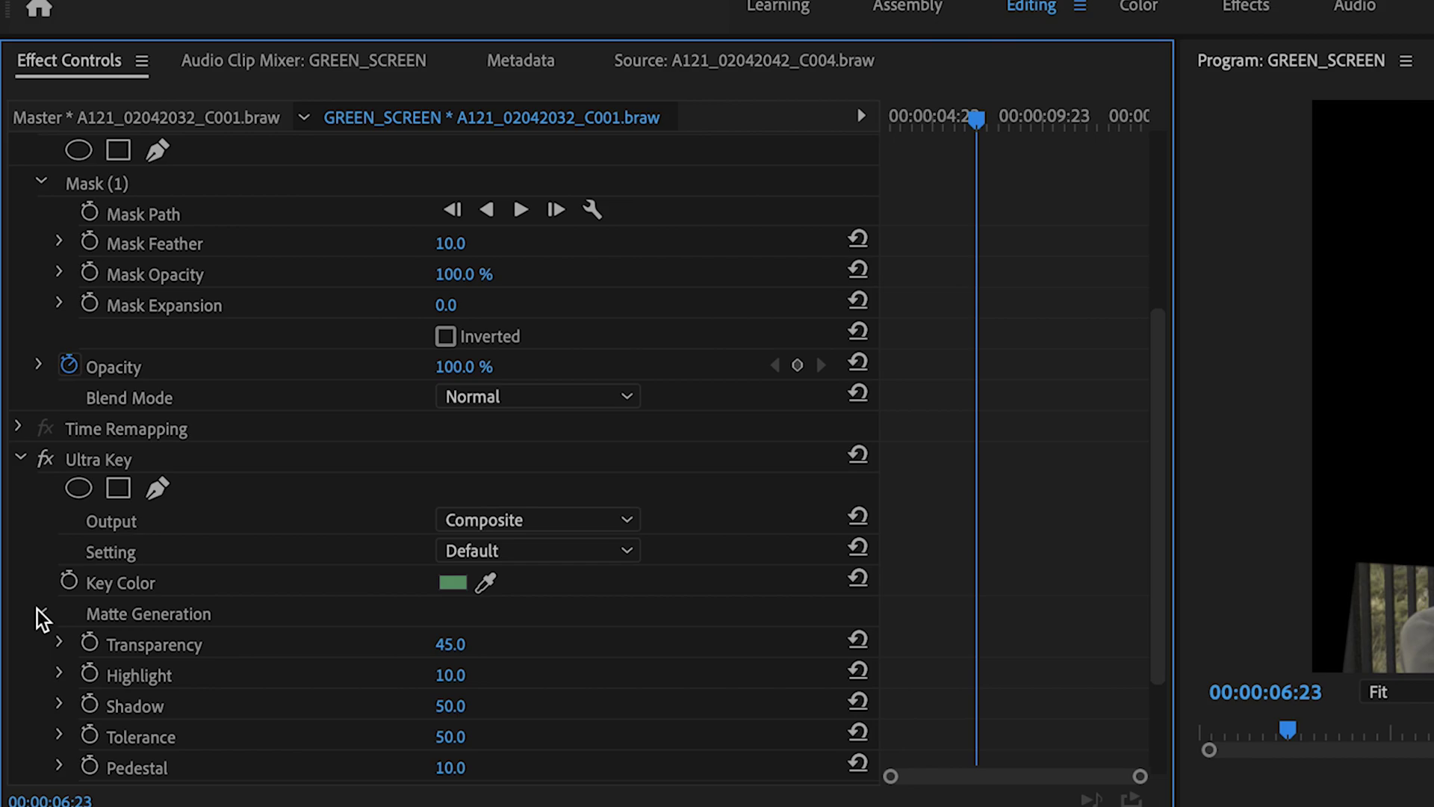
scroll(228, 654, down, 2)
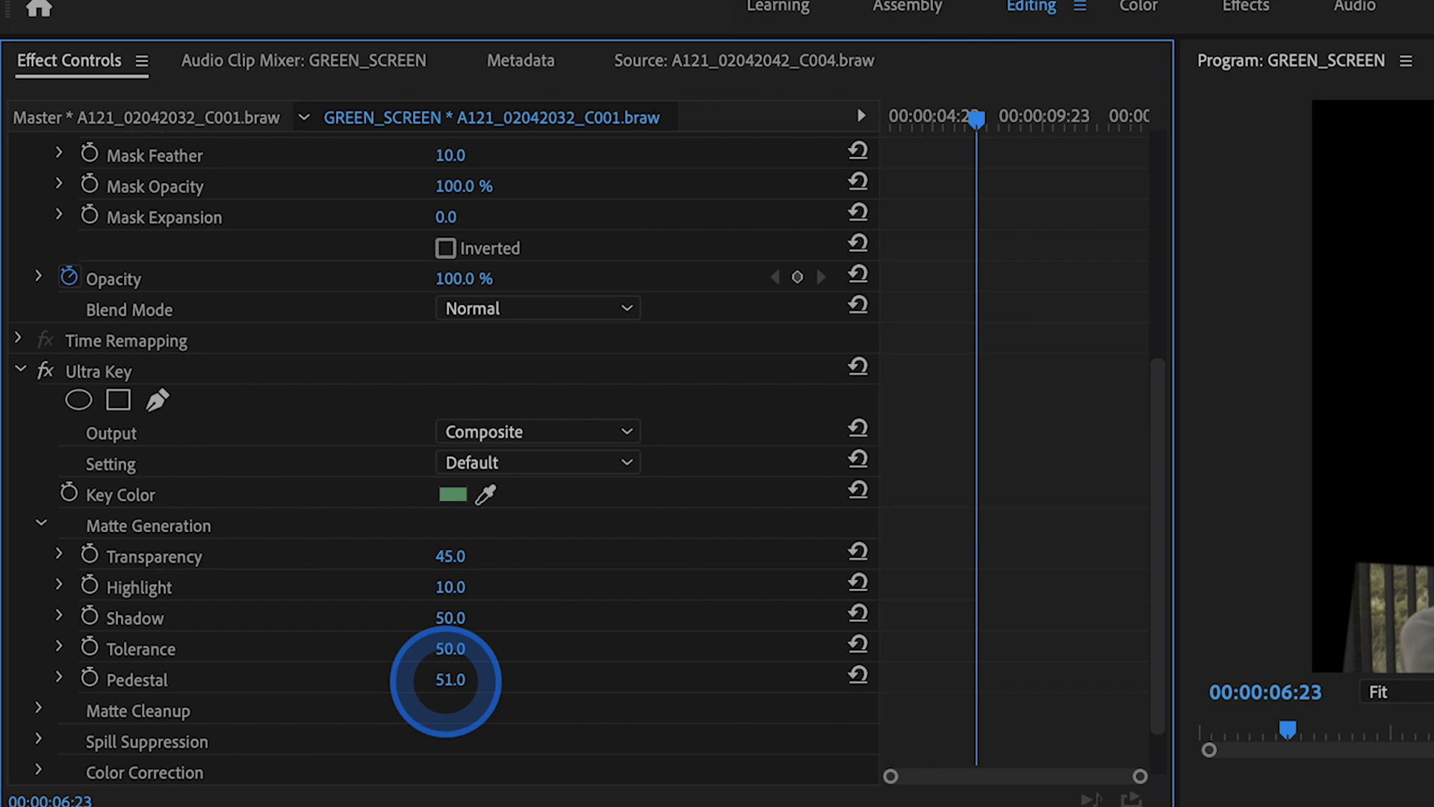
View the key as Alpha Channel, raising Pedestal to 100 and lowering Shadow to 49
drag(446, 679, 475, 678)
click(626, 430)
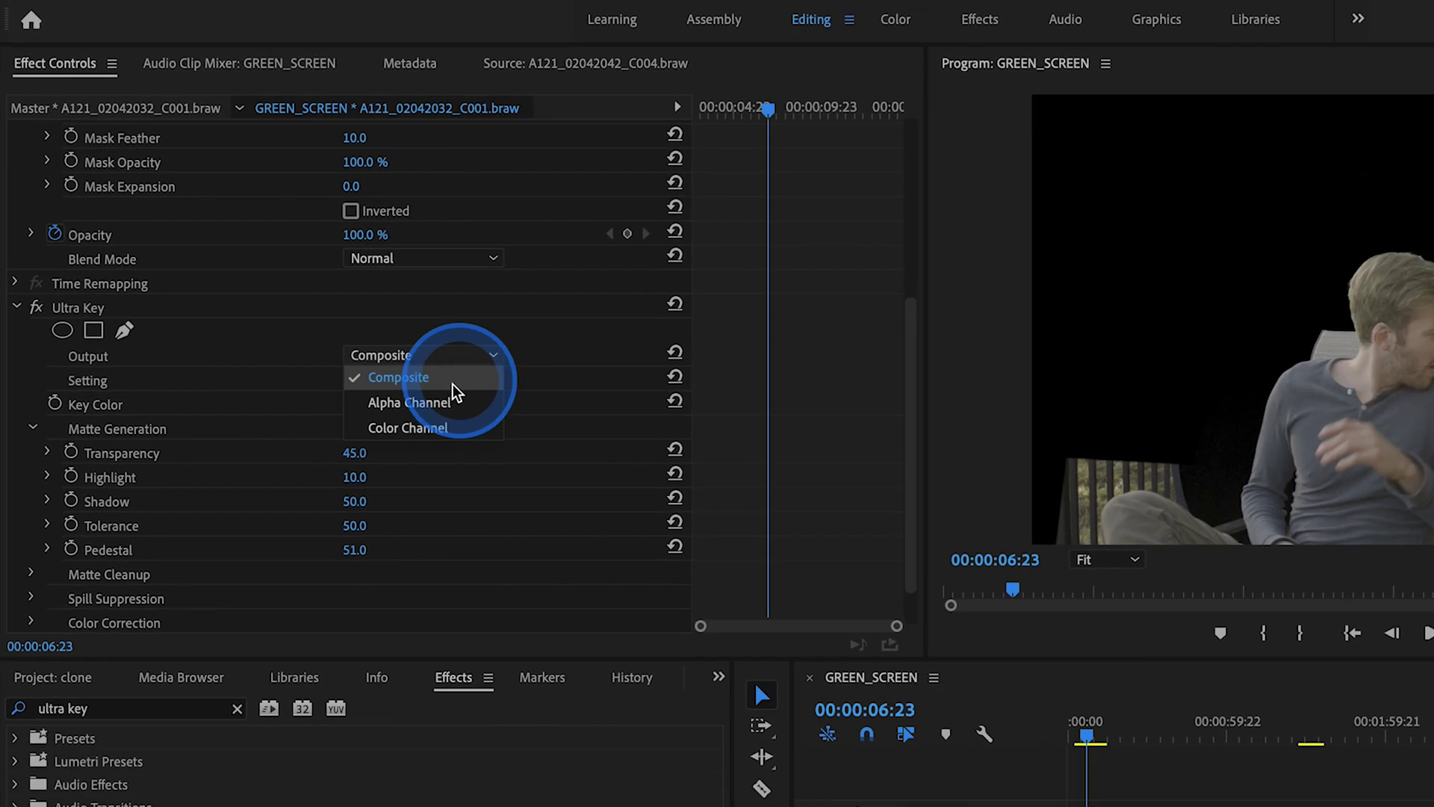
click(538, 496)
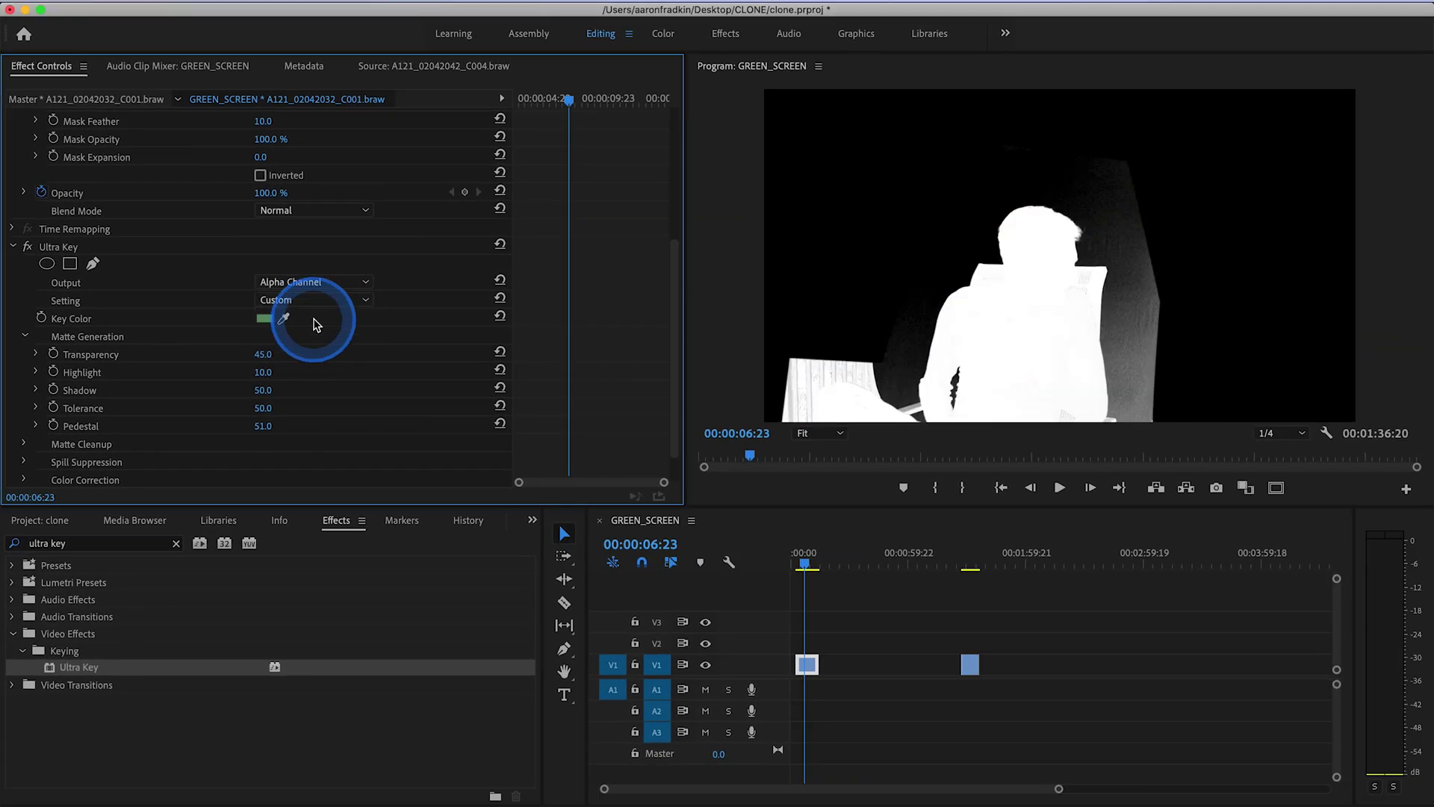
mouse_move(316, 324)
mouse_down()
mouse_move(489, 370)
mouse_move(1201, 233)
mouse_move(1138, 343)
mouse_move(1135, 305)
mouse_move(1088, 307)
mouse_move(1066, 240)
mouse_move(1028, 320)
mouse_up()
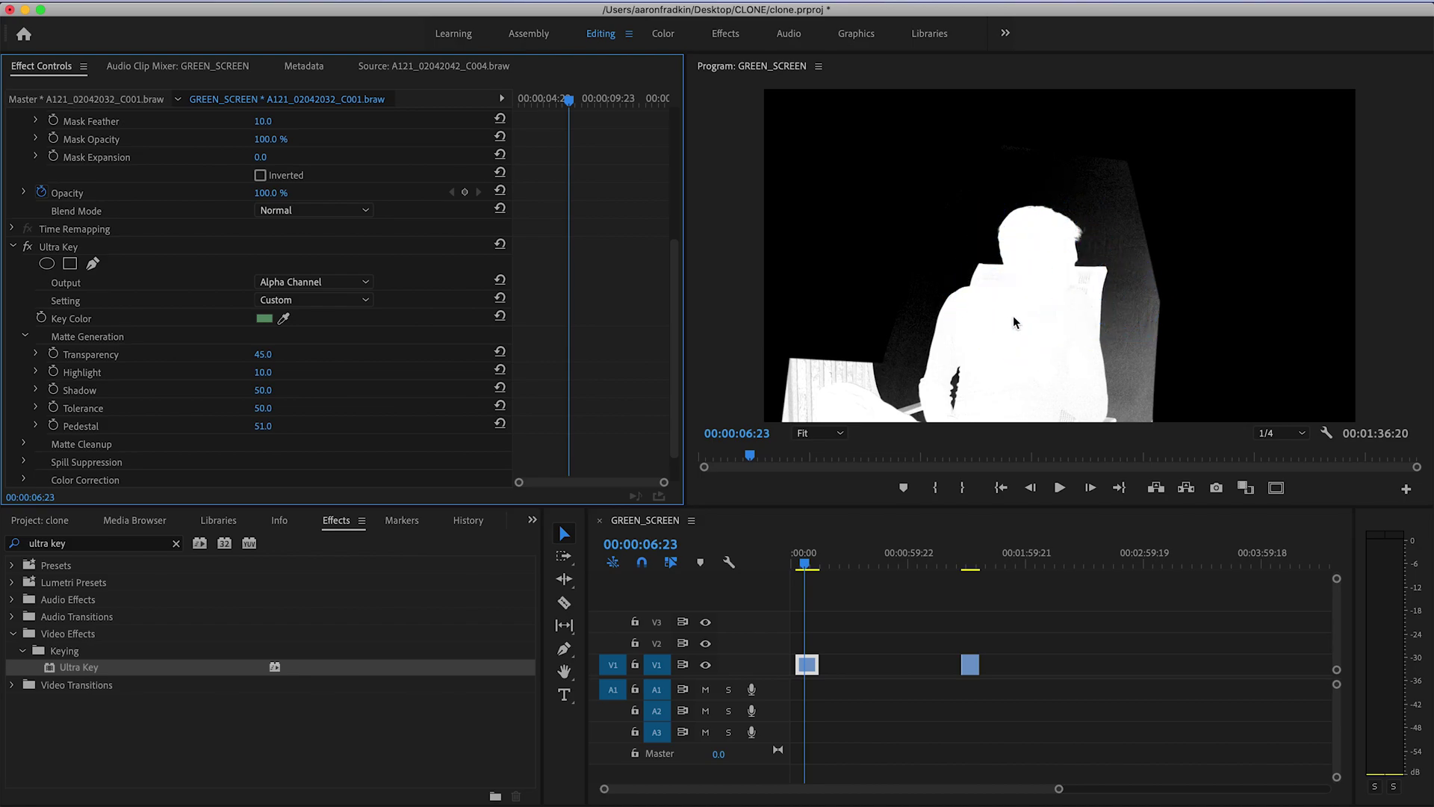
mouse_move(1013, 322)
mouse_down()
mouse_move(954, 358)
mouse_move(980, 334)
mouse_move(1098, 312)
mouse_move(1118, 363)
mouse_move(1105, 199)
mouse_move(1127, 316)
mouse_move(261, 437)
mouse_move(329, 433)
mouse_up()
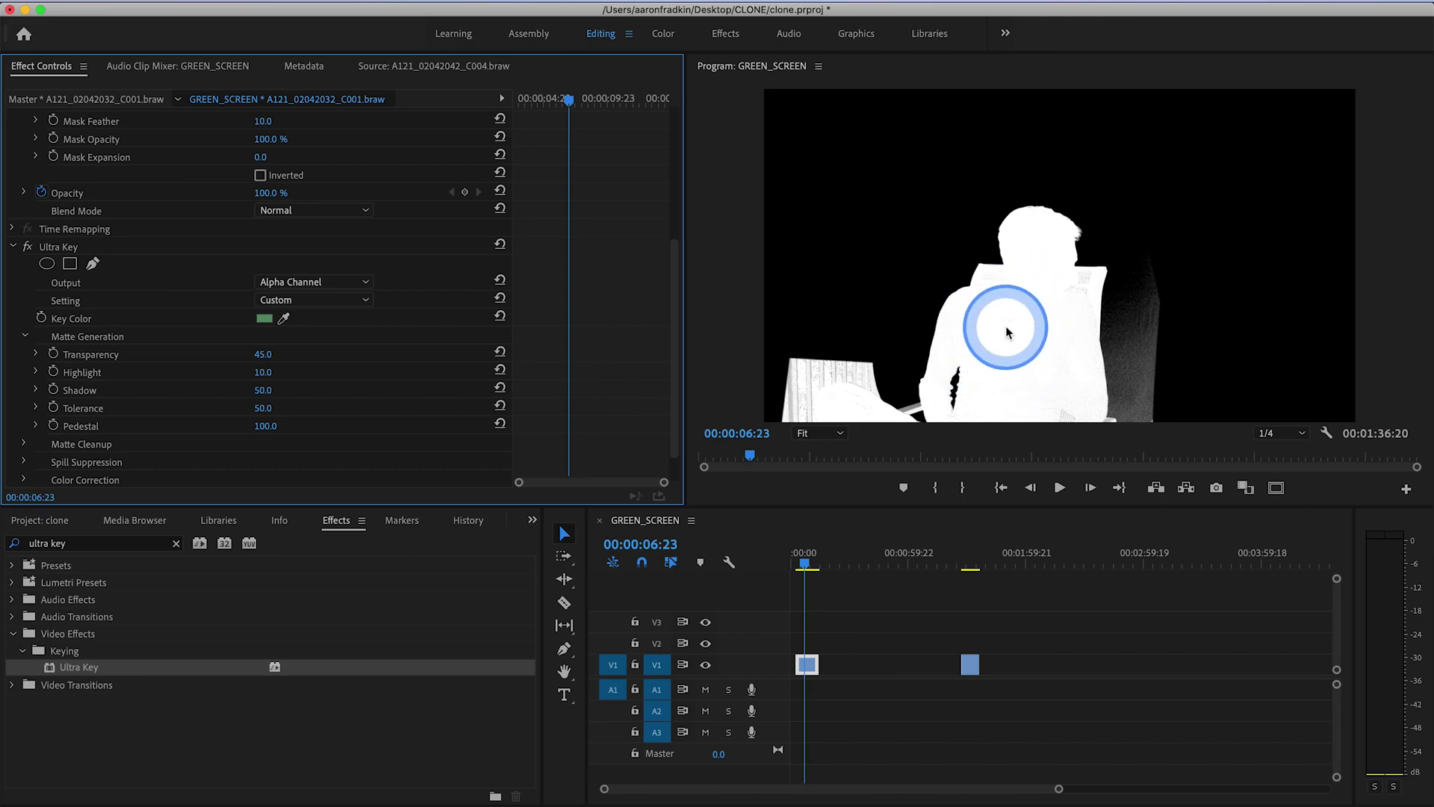
drag(267, 390, 278, 394)
Choke the matte edges to 5 in Matte Cleanup and set Output back to Composite
click(24, 336)
click(24, 354)
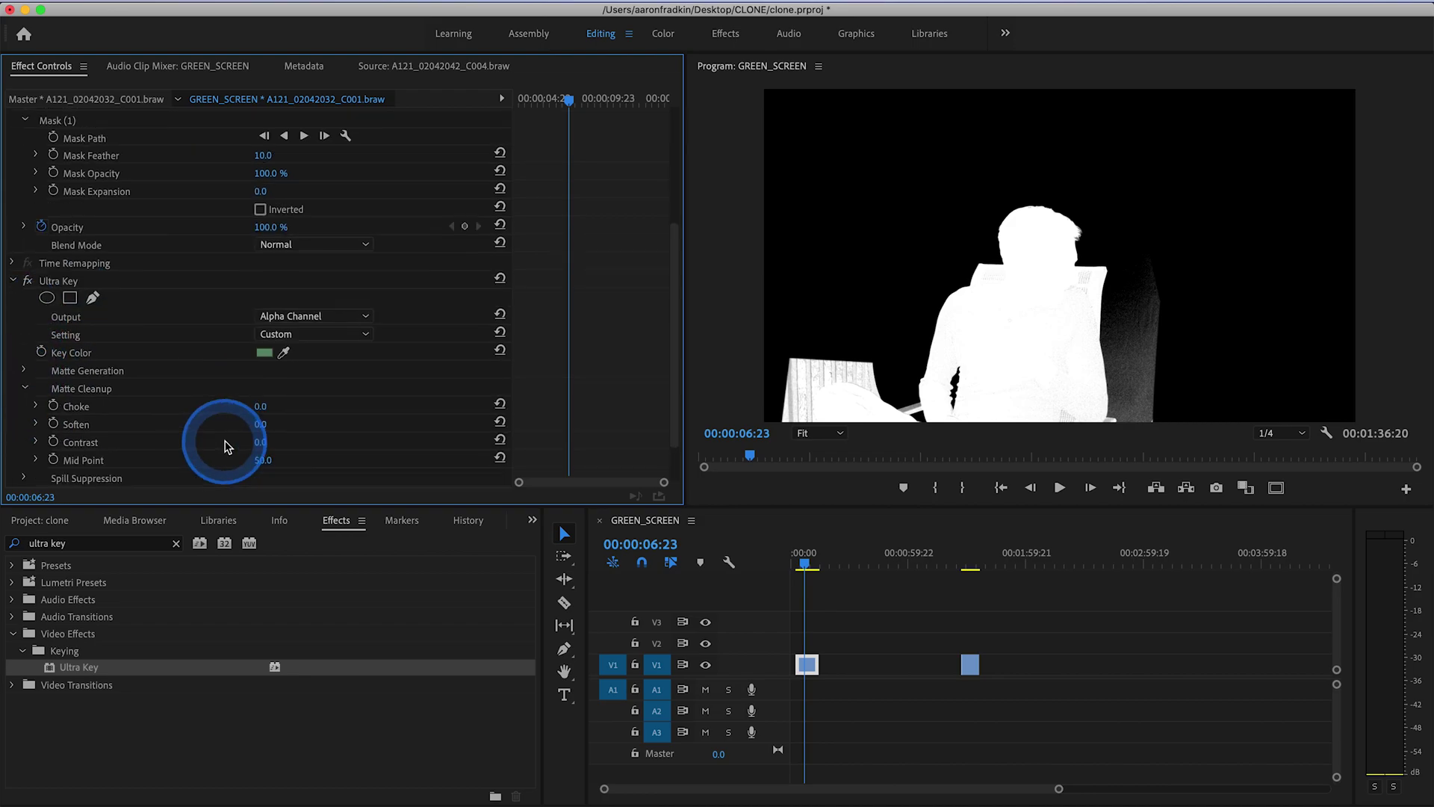
drag(260, 372, 281, 425)
click(25, 356)
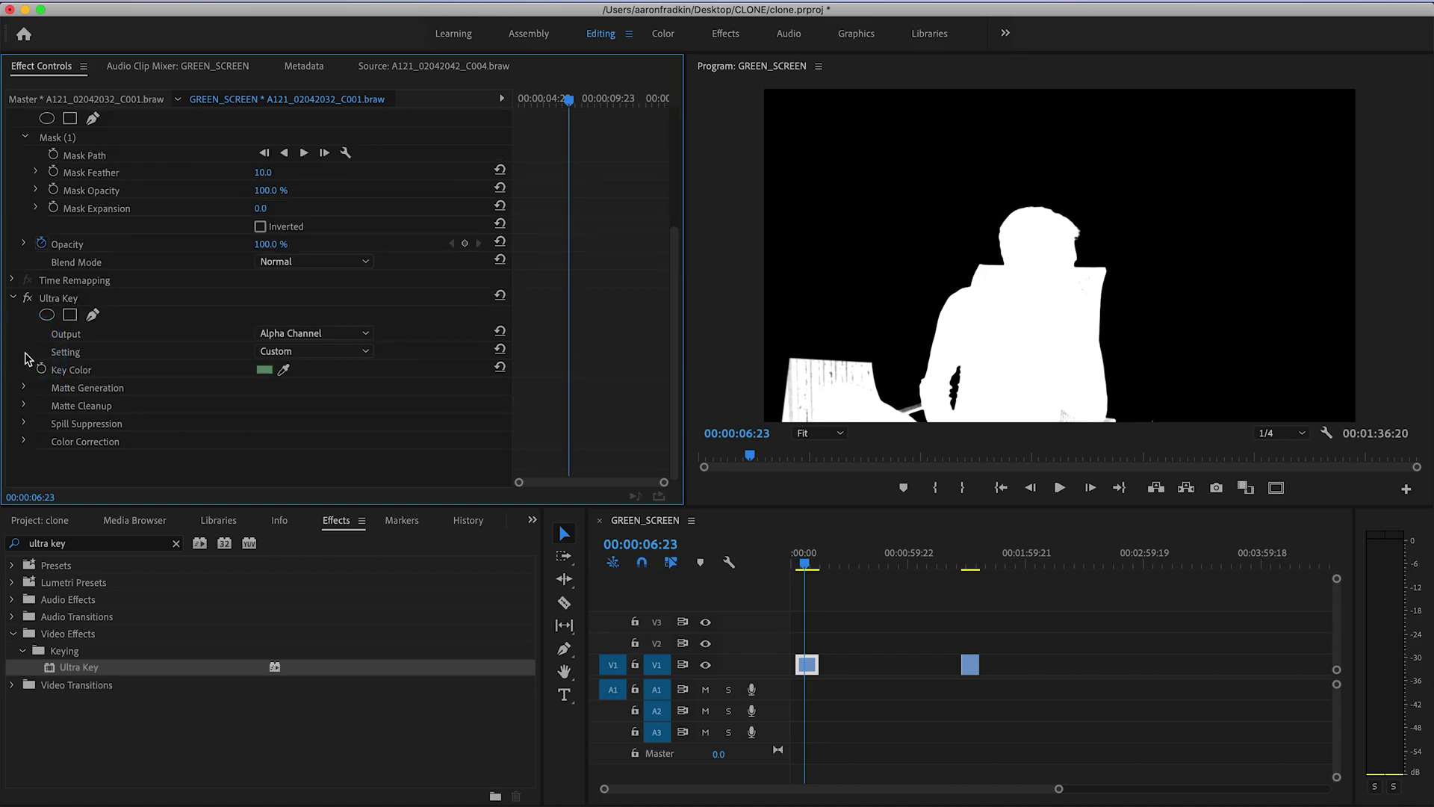
click(369, 336)
click(295, 351)
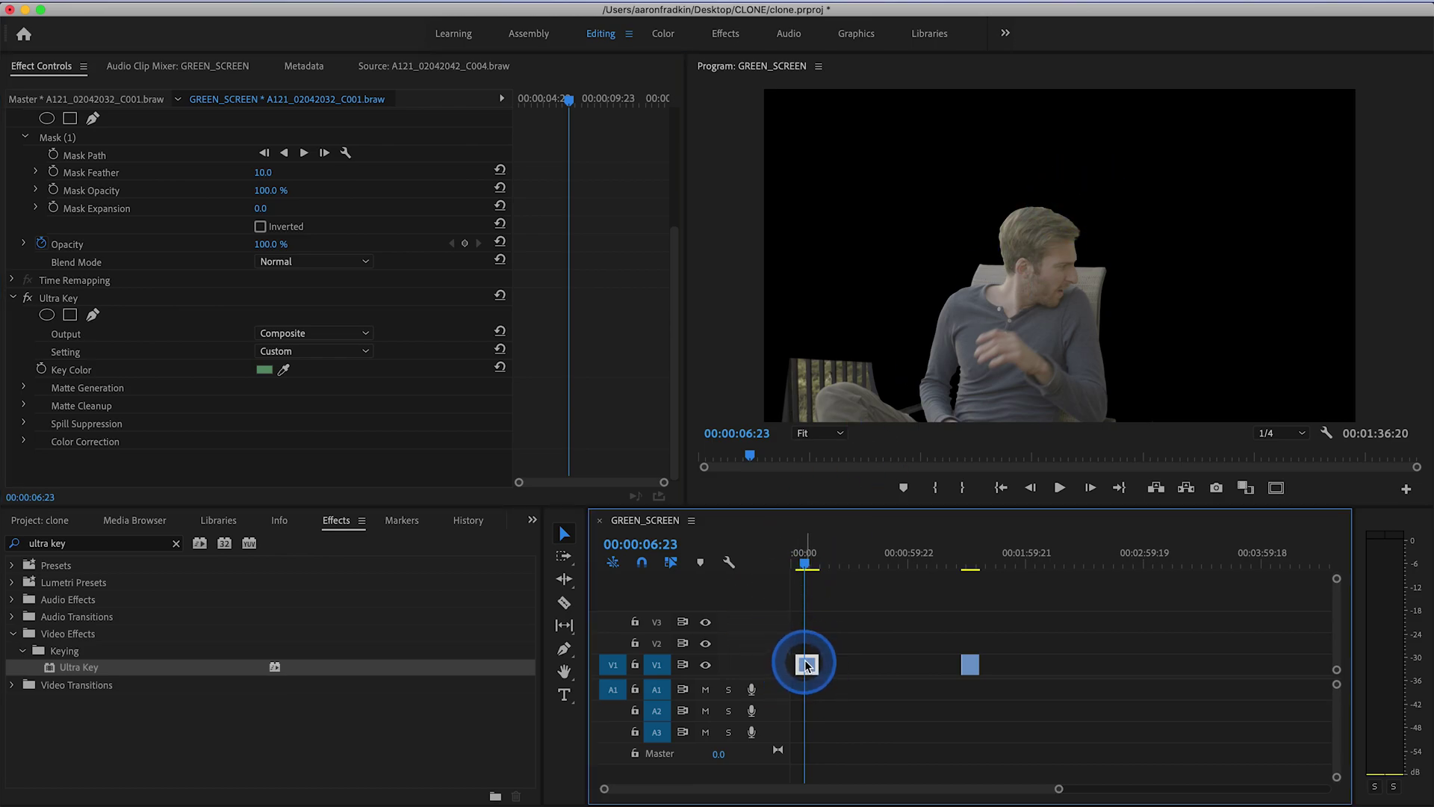
Move the keyed clip to V2 and slide the second take beneath it to 00:00:02:15
drag(807, 665, 805, 644)
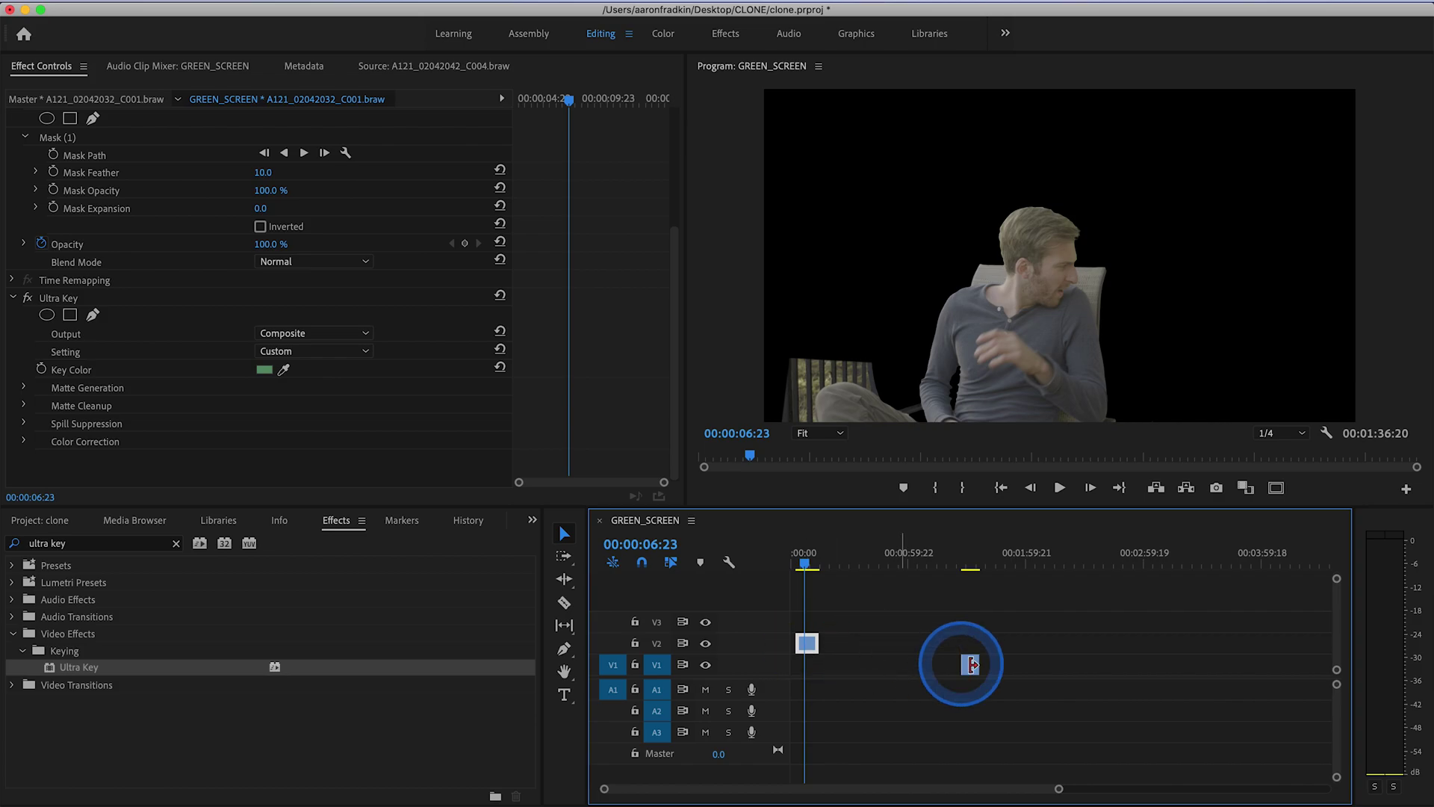
drag(962, 668, 802, 676)
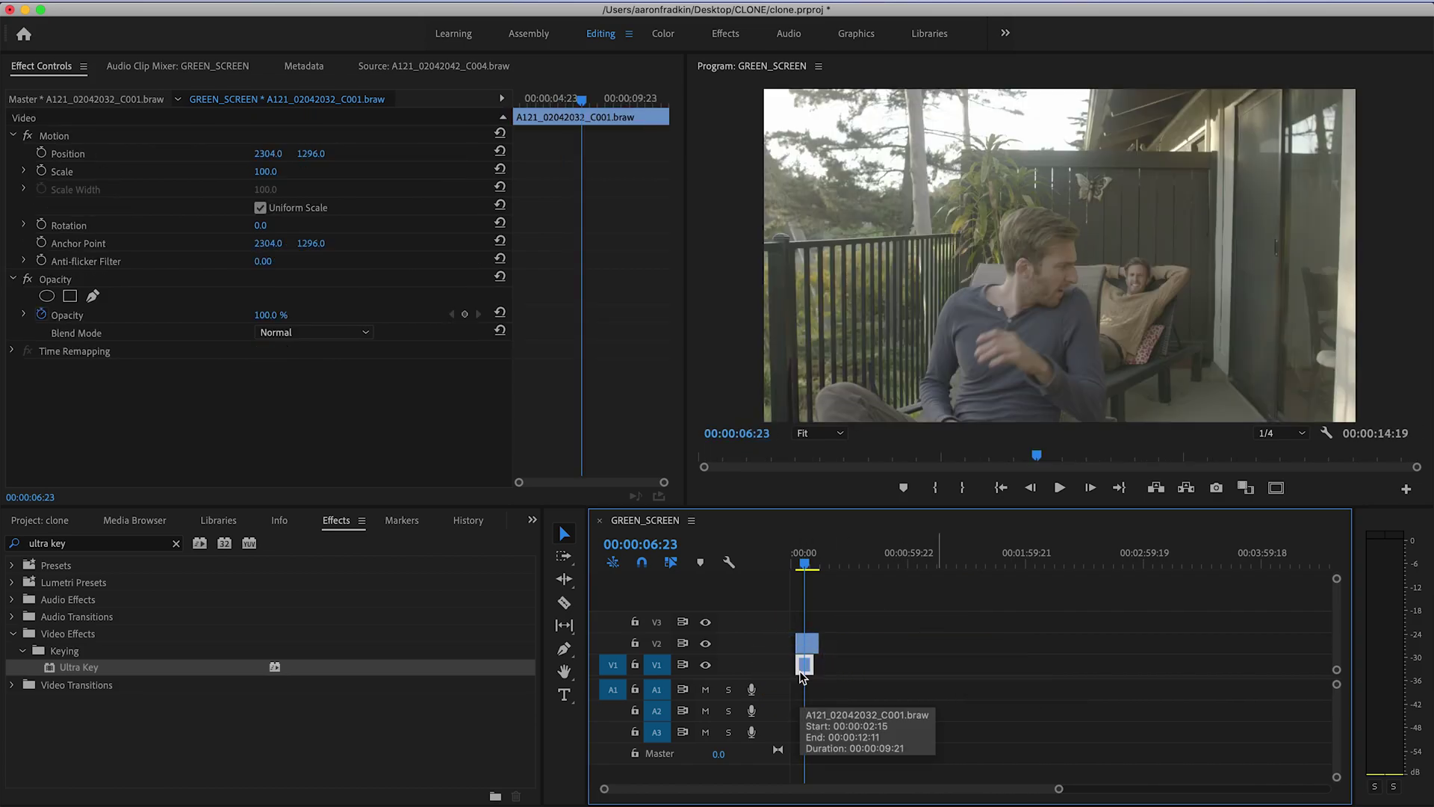